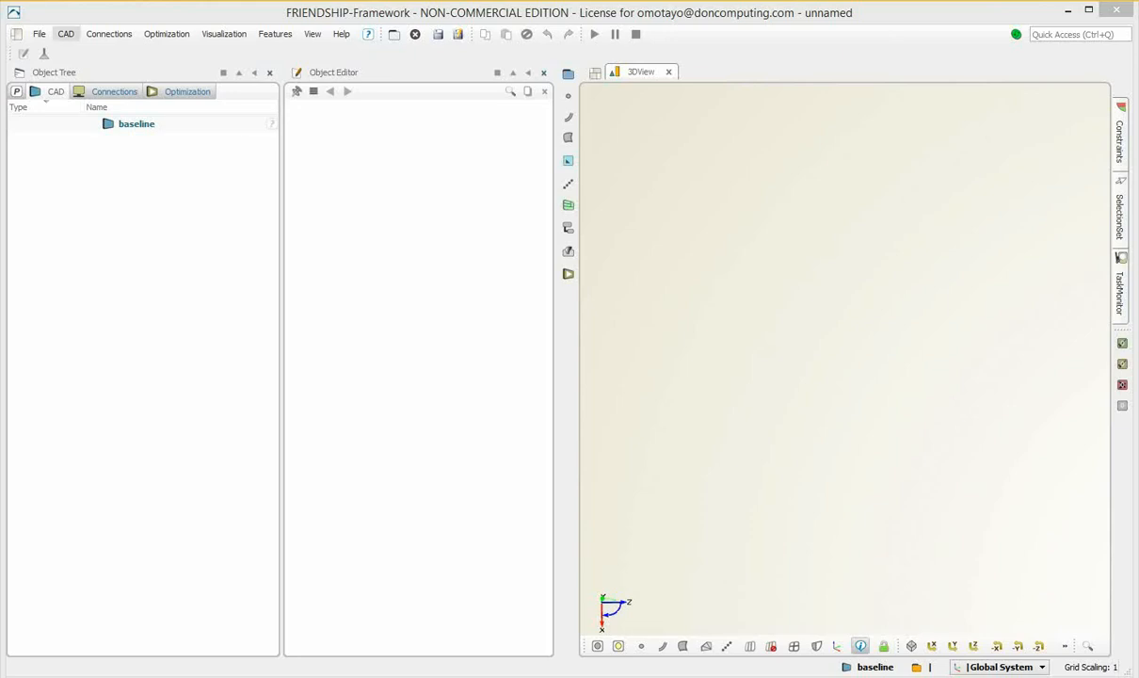
Create a new parameter in the baseline scope and name it area
left_click(66, 34)
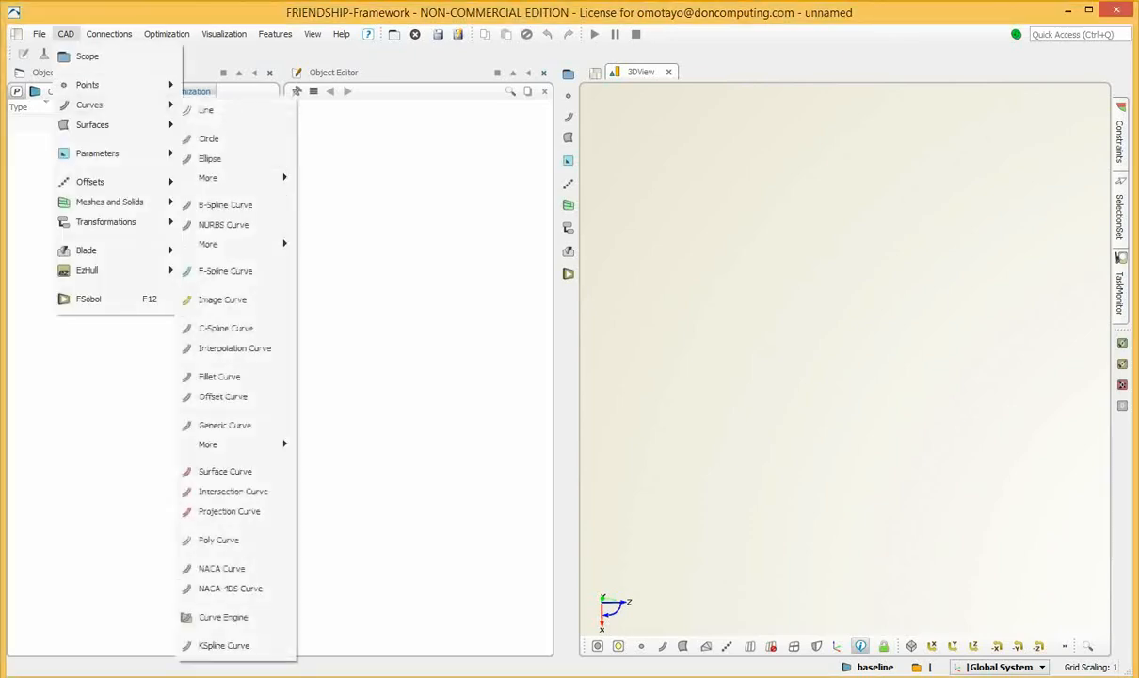
mouse_move(97, 153)
left_click(217, 159)
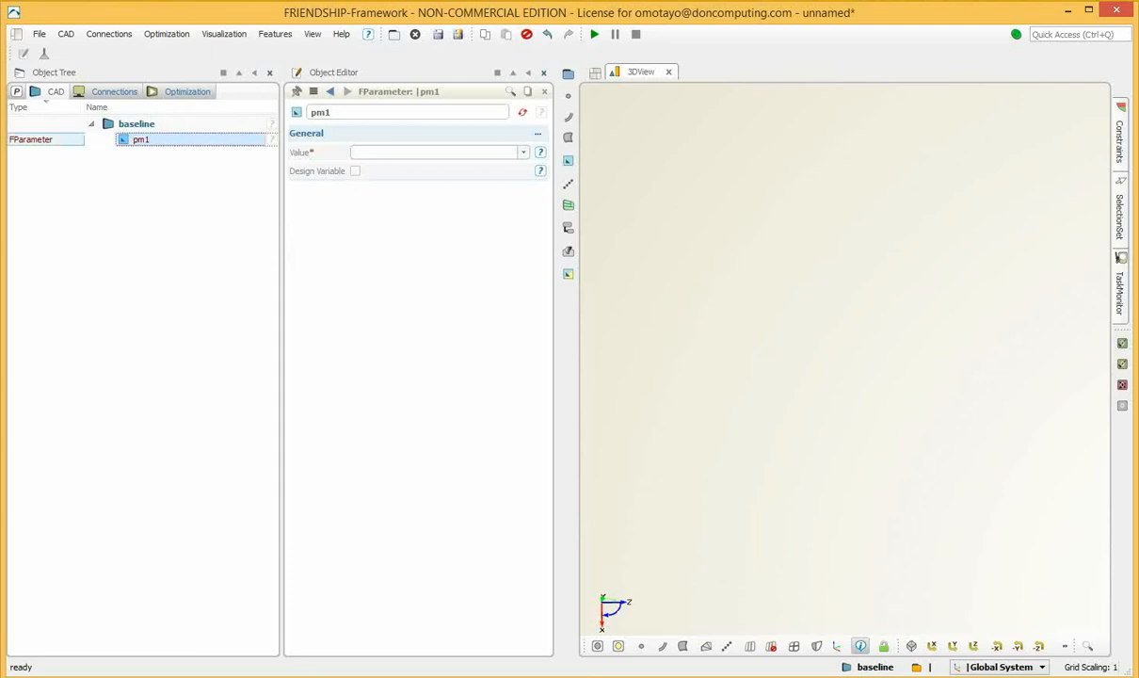
type("pres")
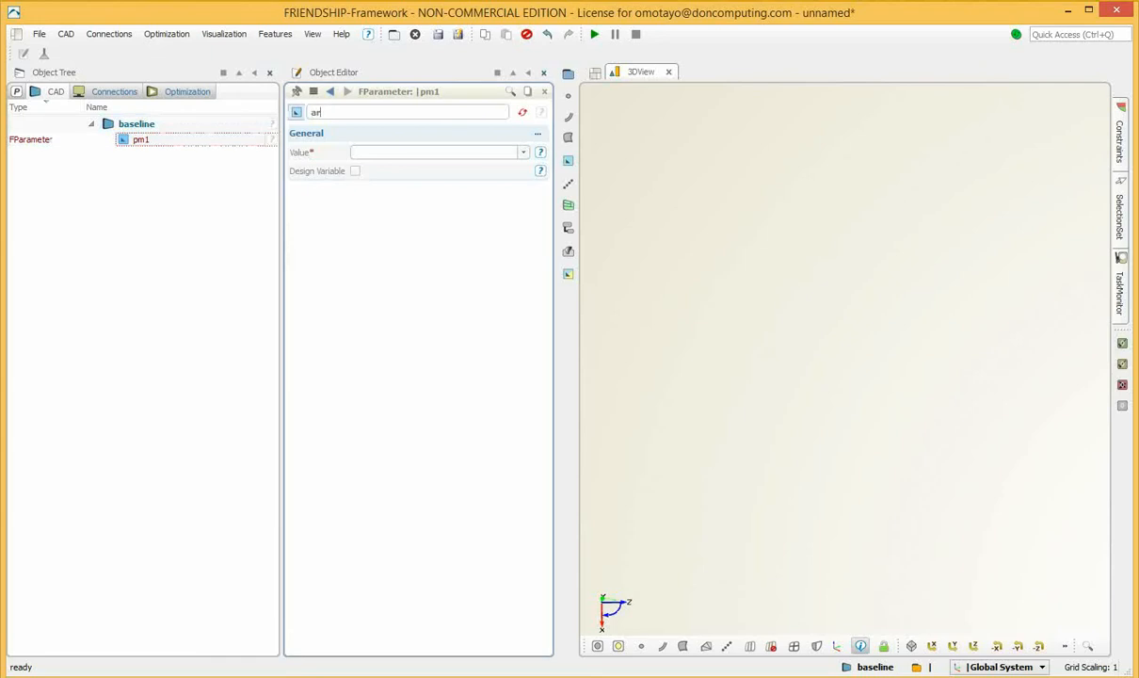
key("Return")
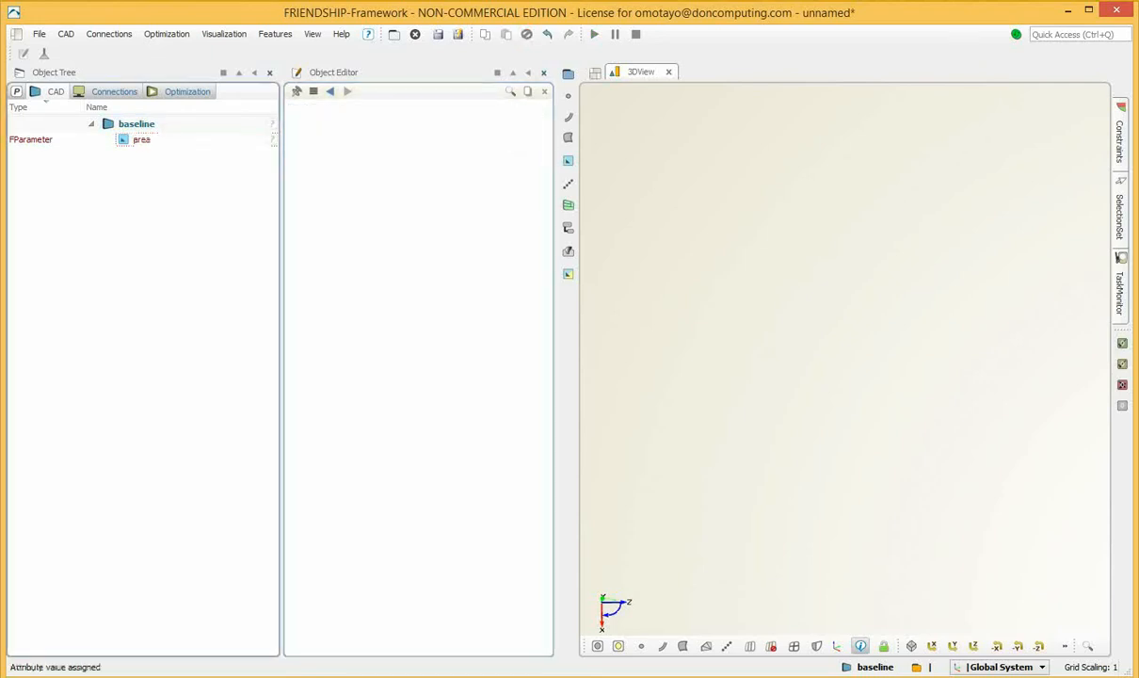
Set the value of the area parameter to the expression pi()/100
left_click(141, 139)
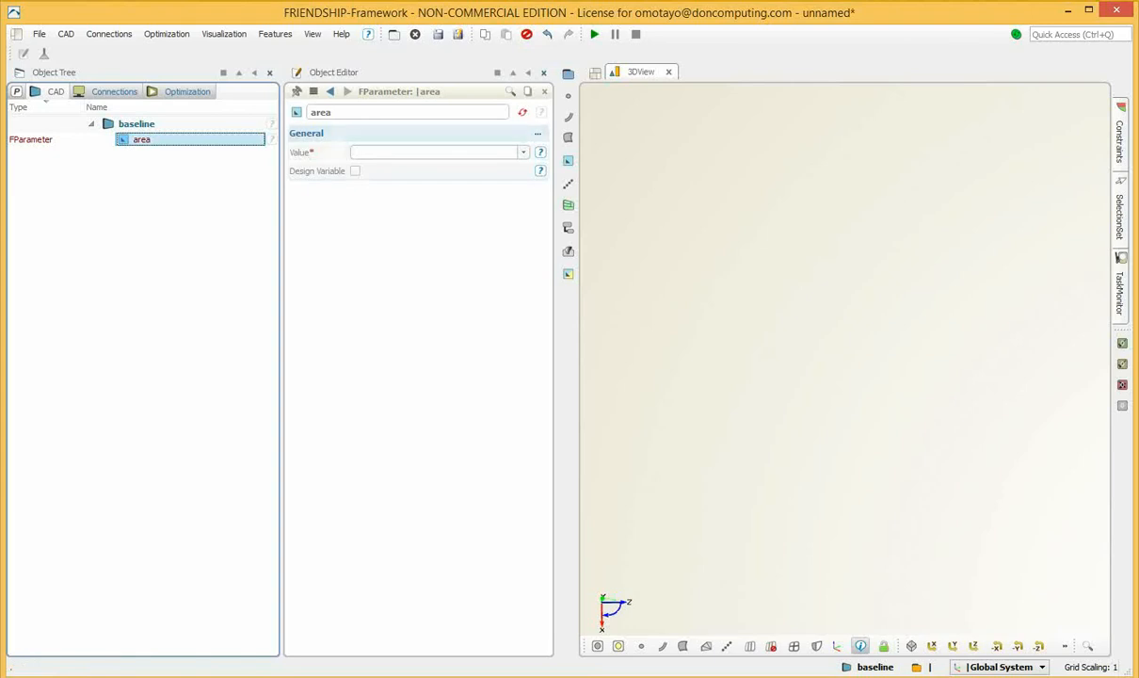
left_click(414, 152)
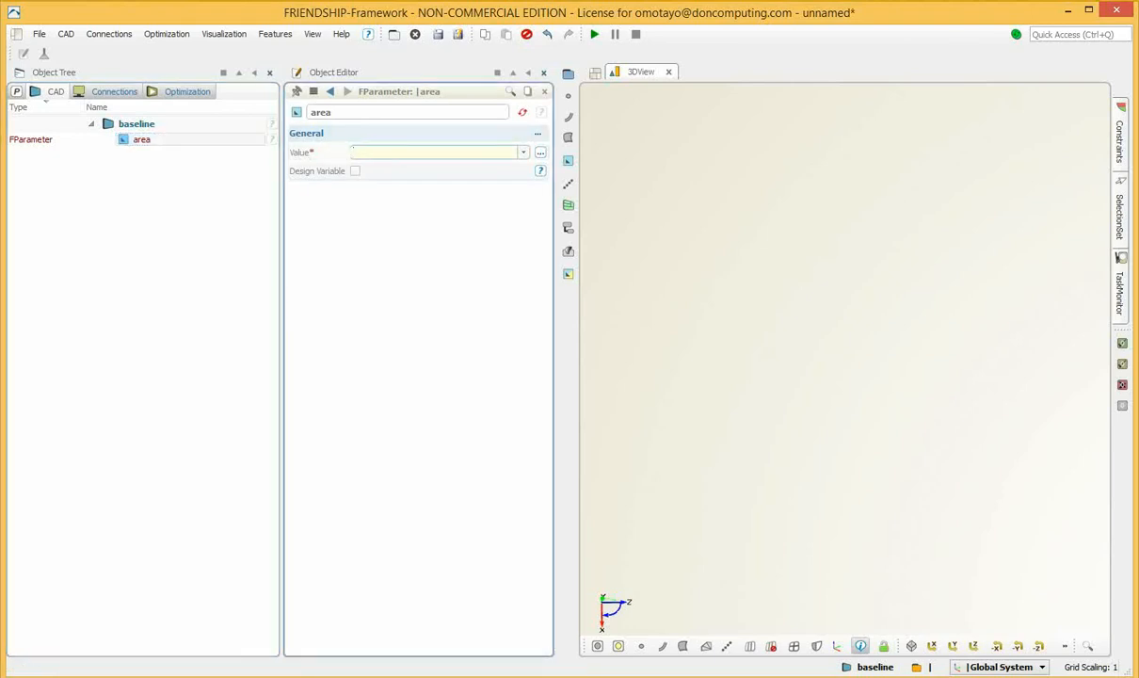
type("pi()/100")
key("Return")
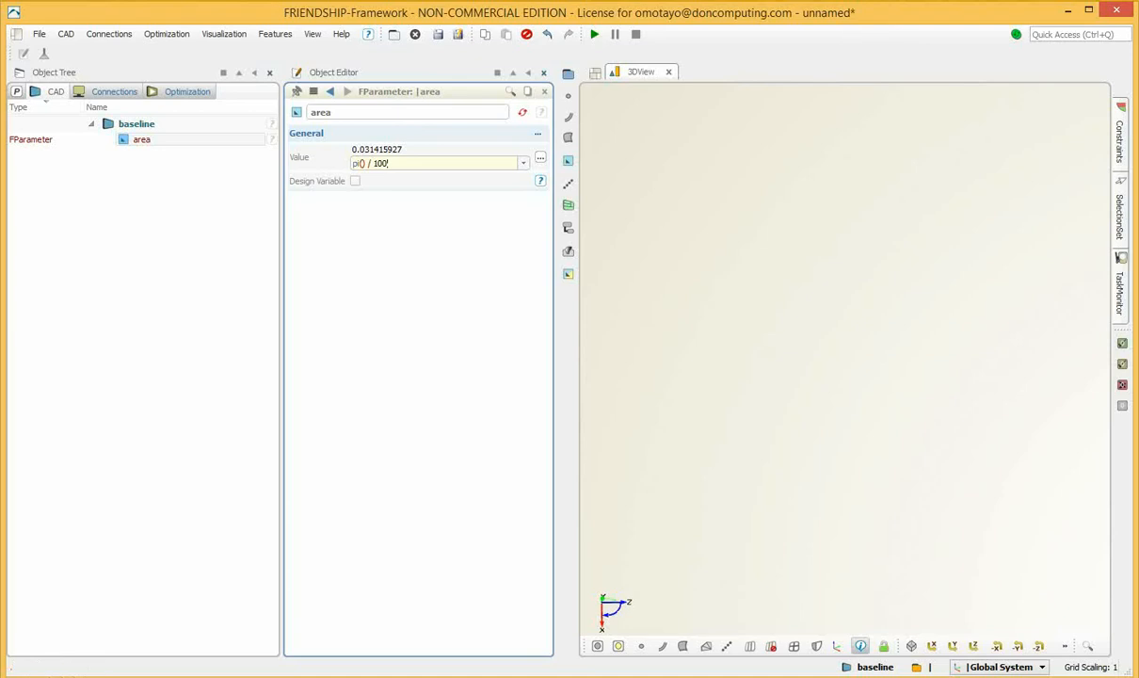
Create a circle curve in the baseline scope and name it section
left_click(66, 34)
mouse_move(88, 85)
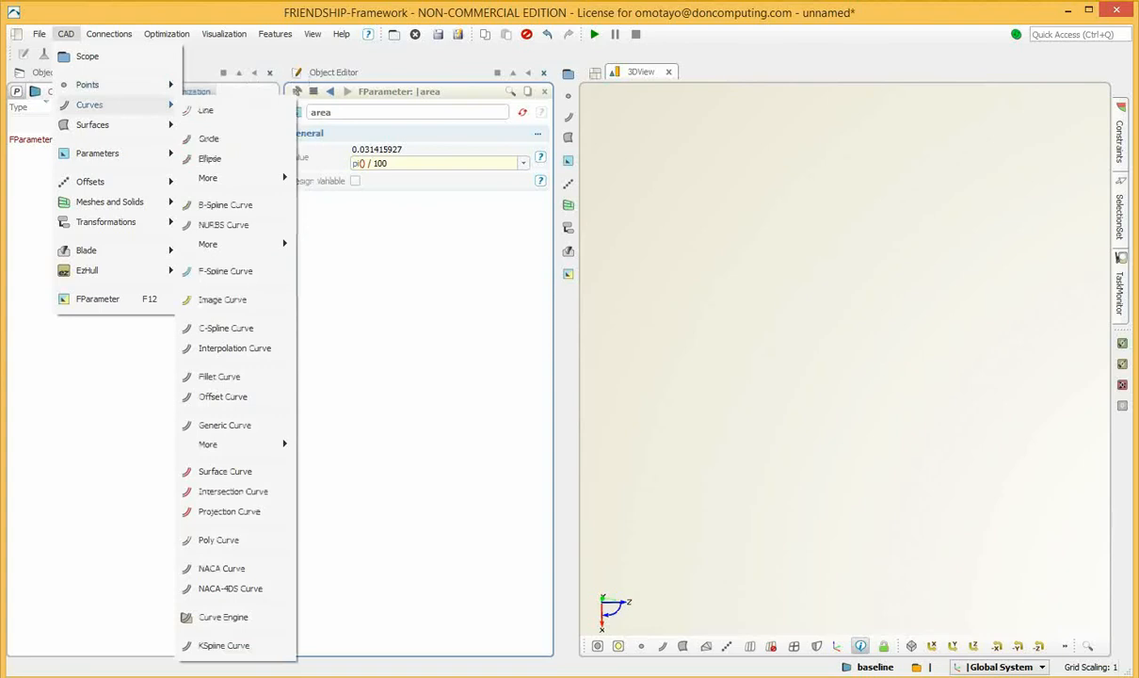
left_click(209, 139)
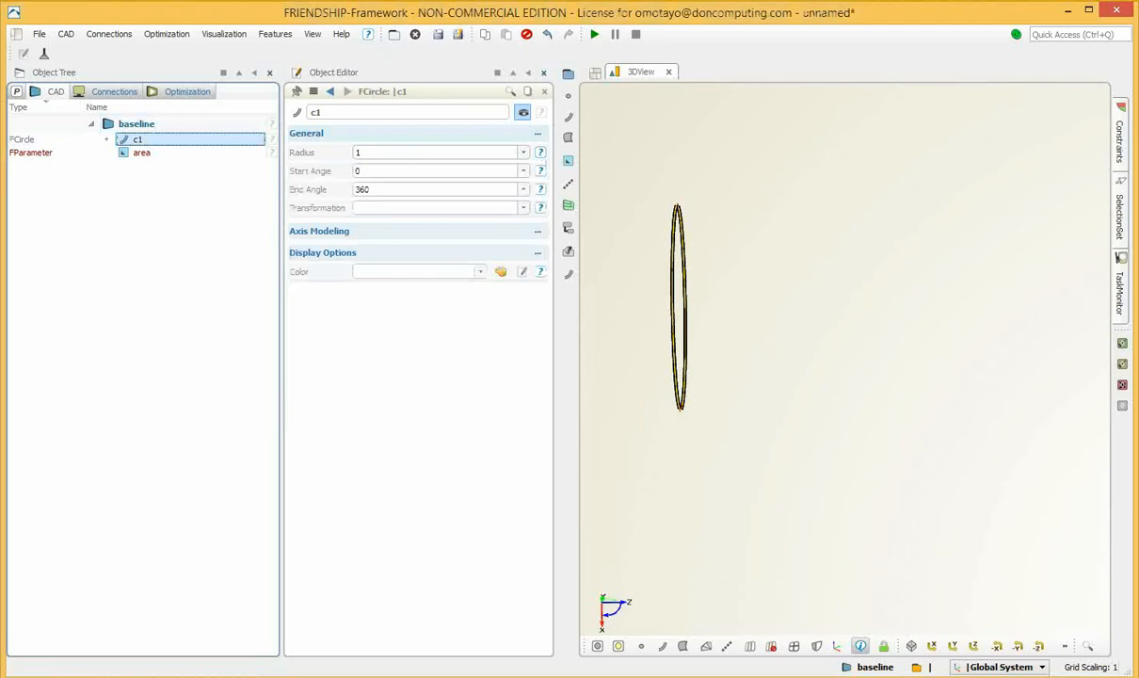
type("section")
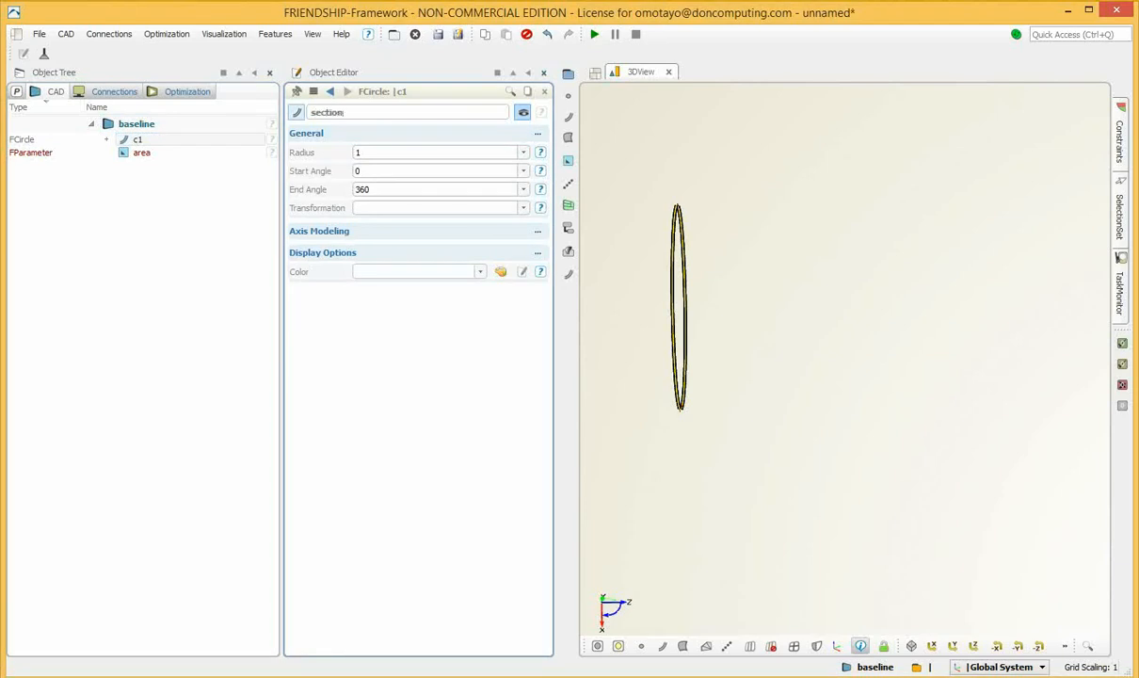
key("Return")
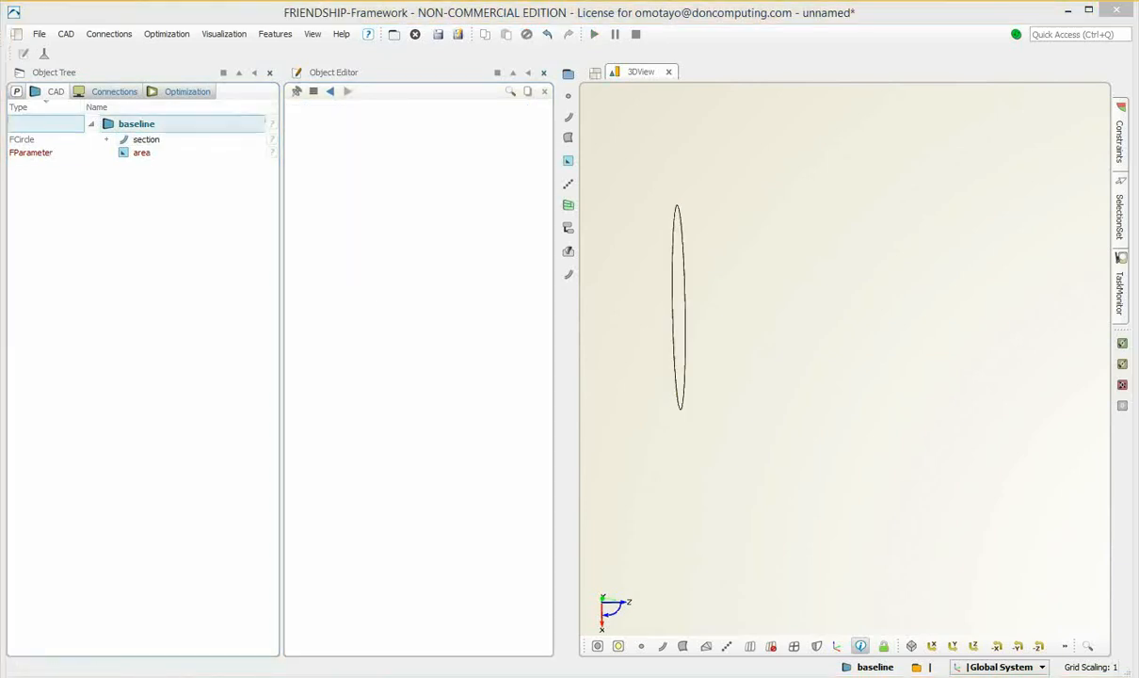
Define the section circle's radius with the expression sqrt(area/pi()) and view it along the Z axis
left_click(146, 139)
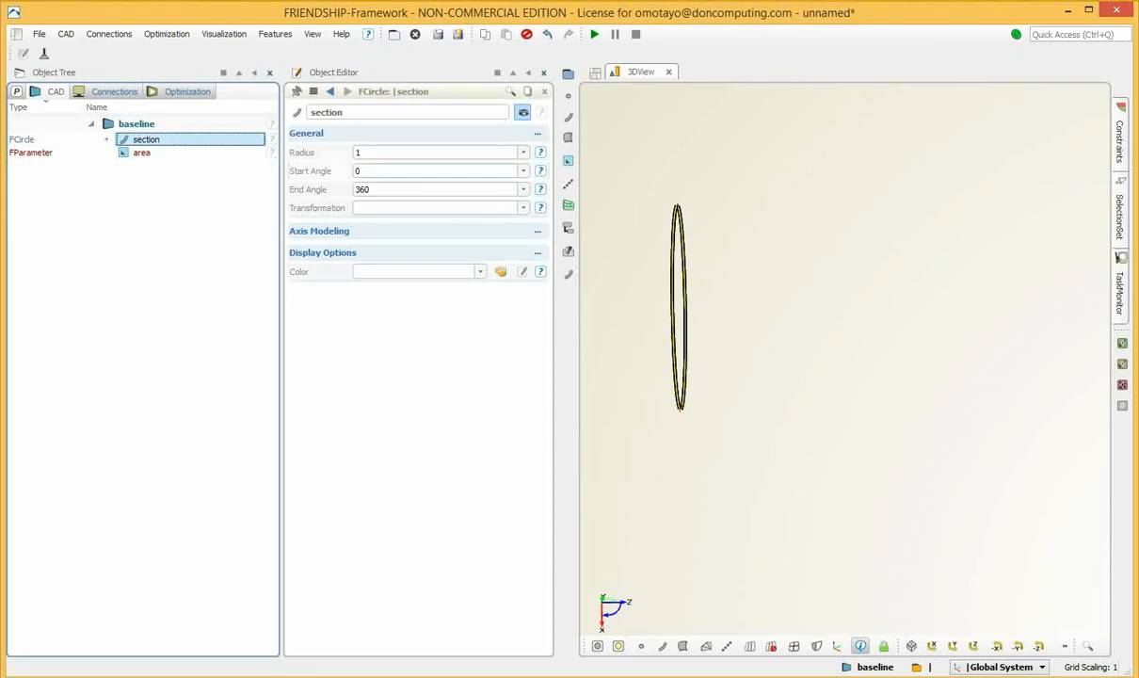
left_click(360, 152)
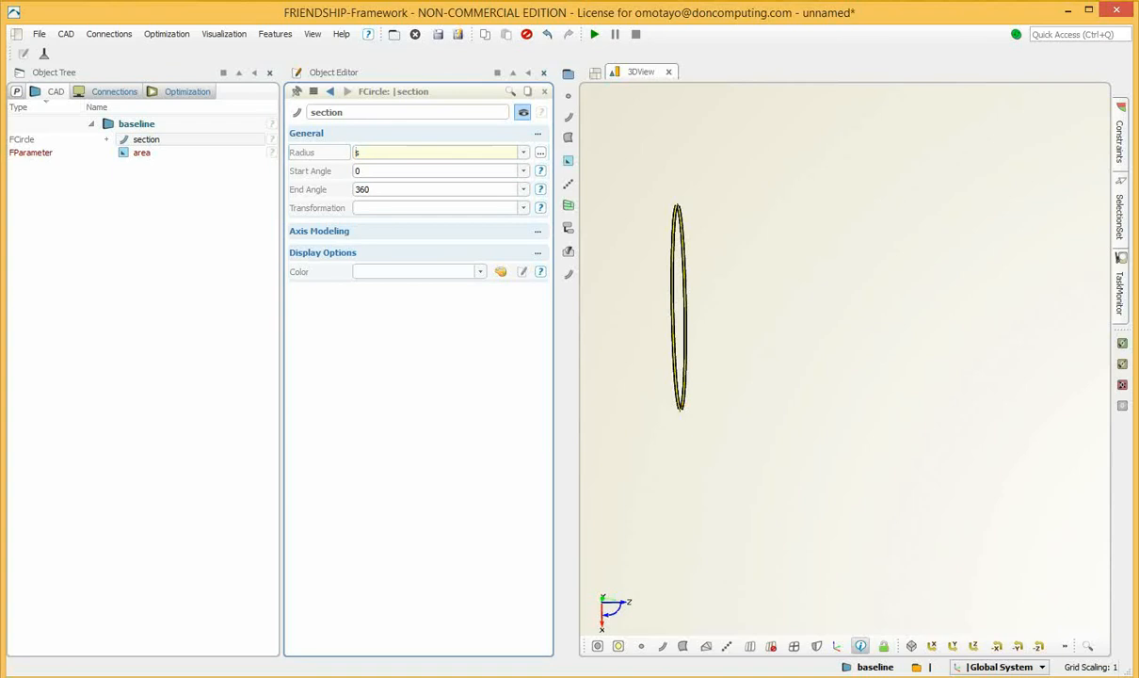
type("sqrt(area/pi)))")
key("Return")
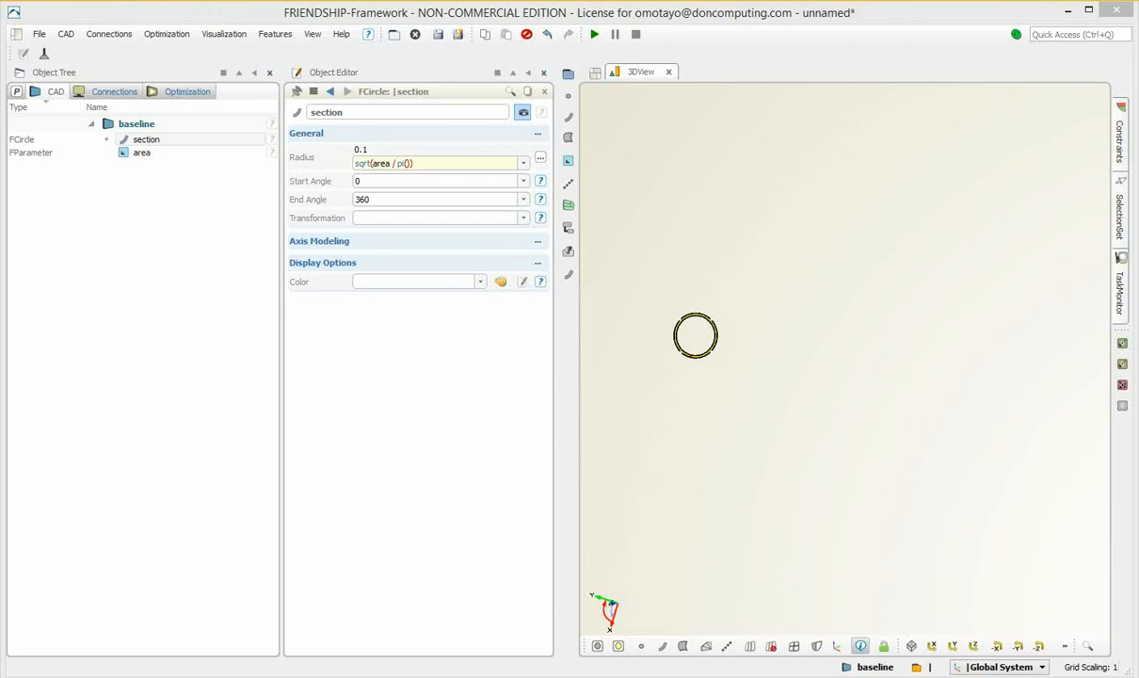
key("z")
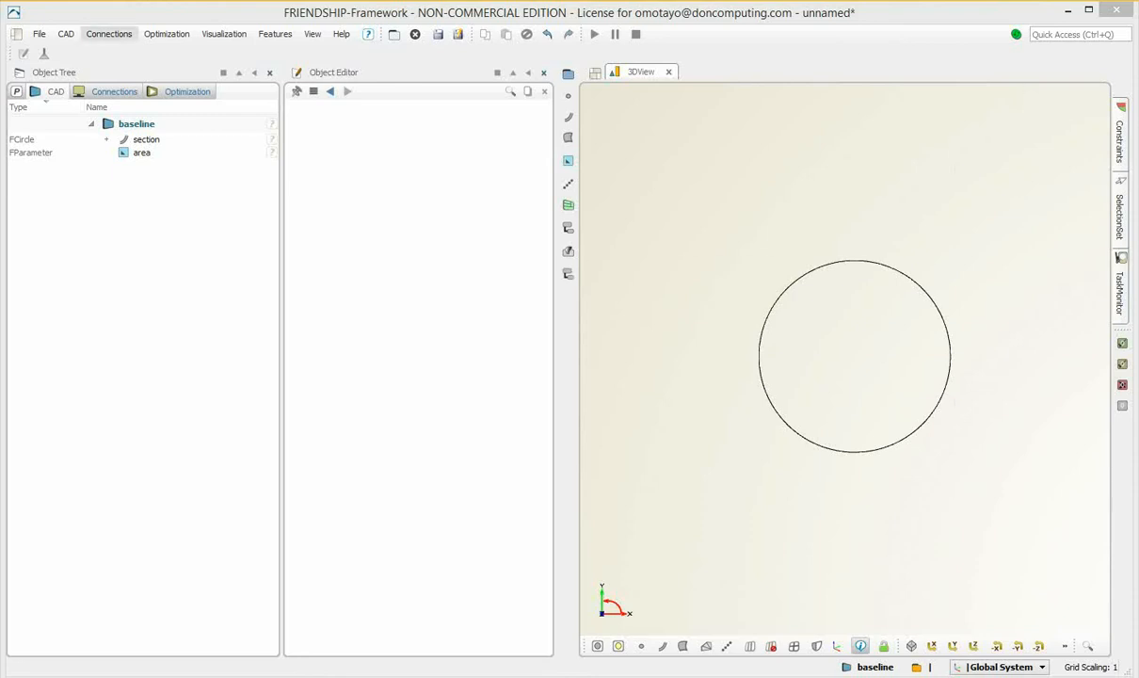
Create a transformation chain in the baseline scope and name it totalmove
left_click(65, 34)
mouse_move(105, 222)
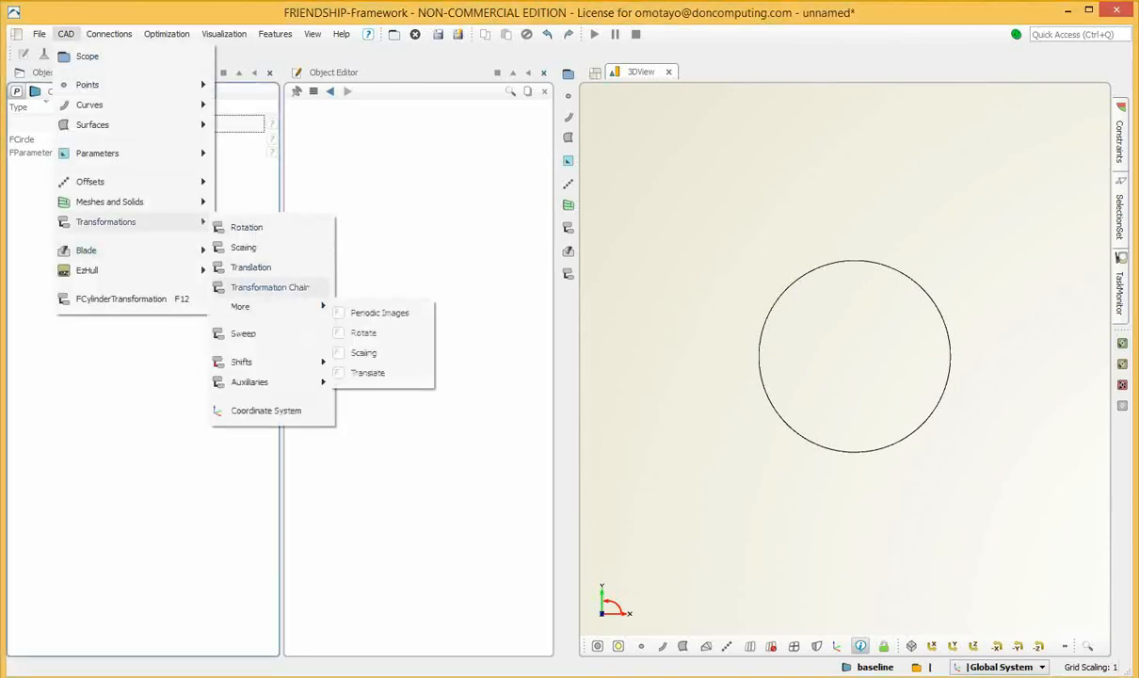
left_click(269, 288)
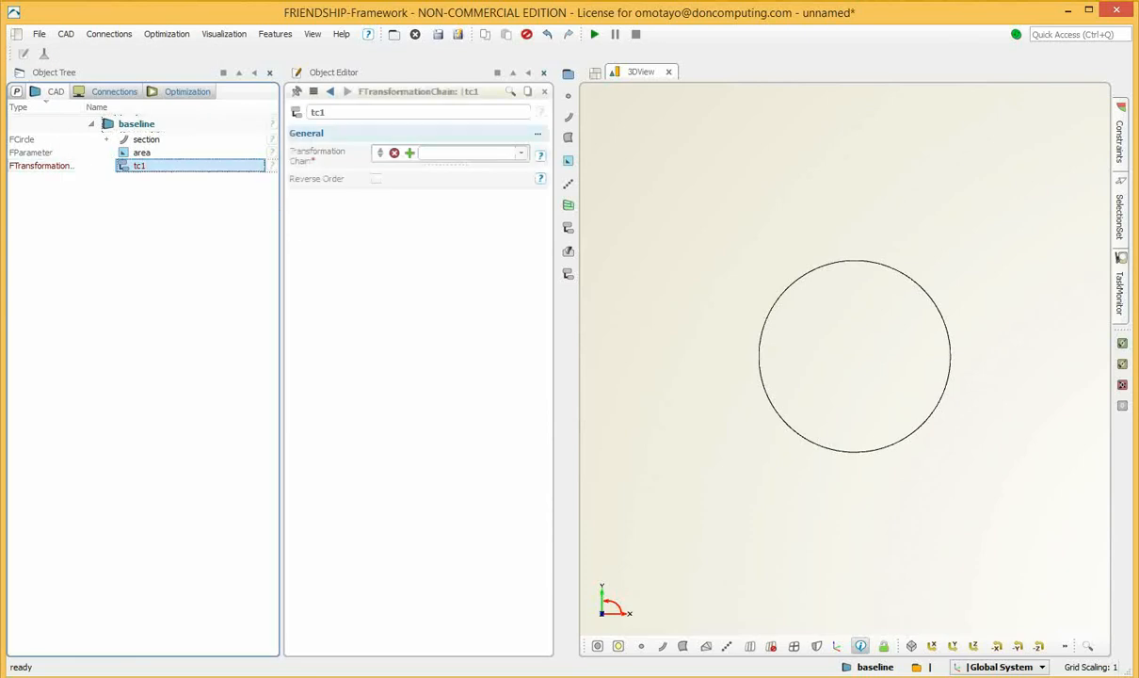
type("totamo")
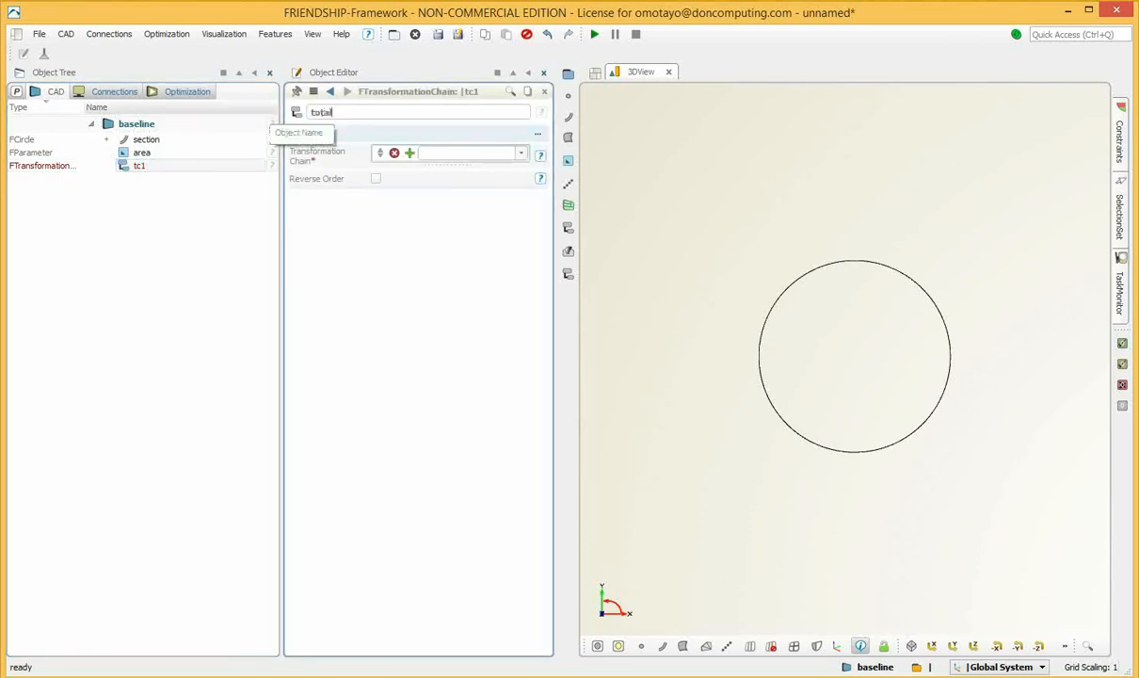
key("BackSpace")
key("BackSpace")
type("lmove")
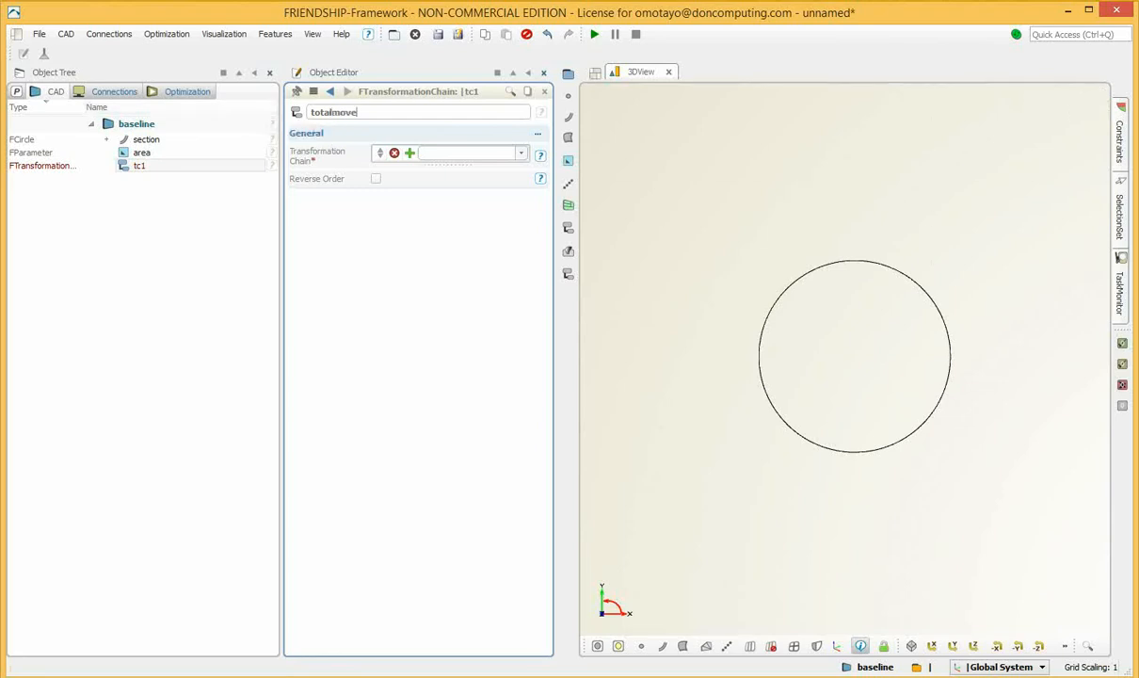
key("Return")
Create a translation as the first entry of the totalmove chain and name it delta
left_click(492, 152)
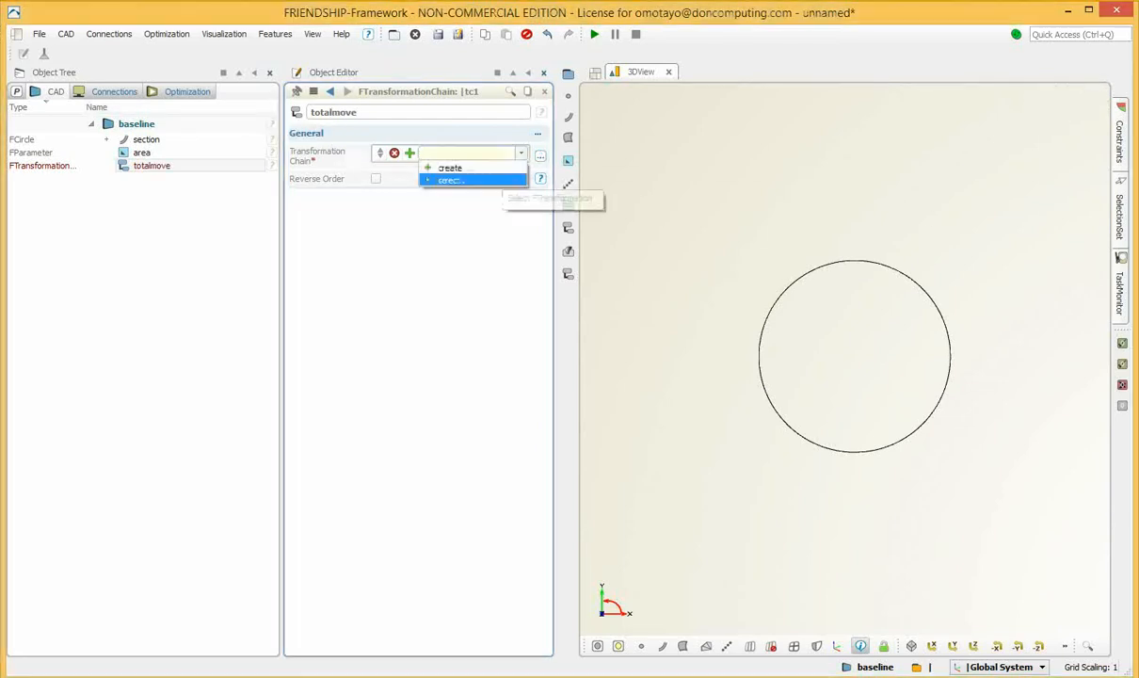
left_click(466, 170)
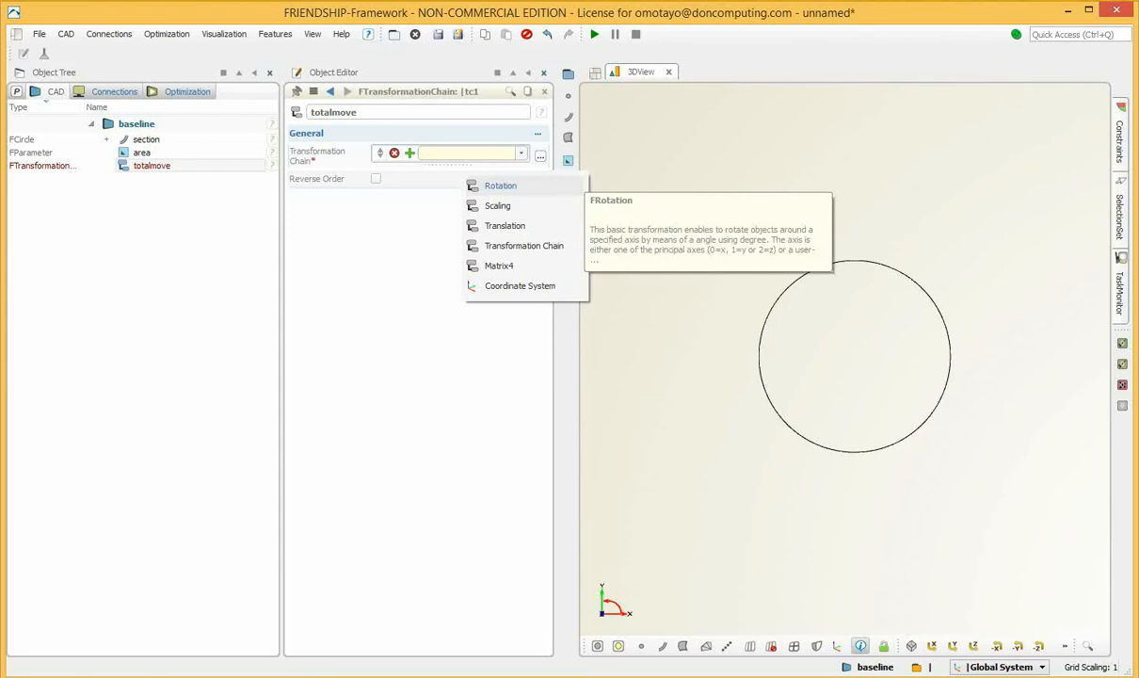
left_click(505, 225)
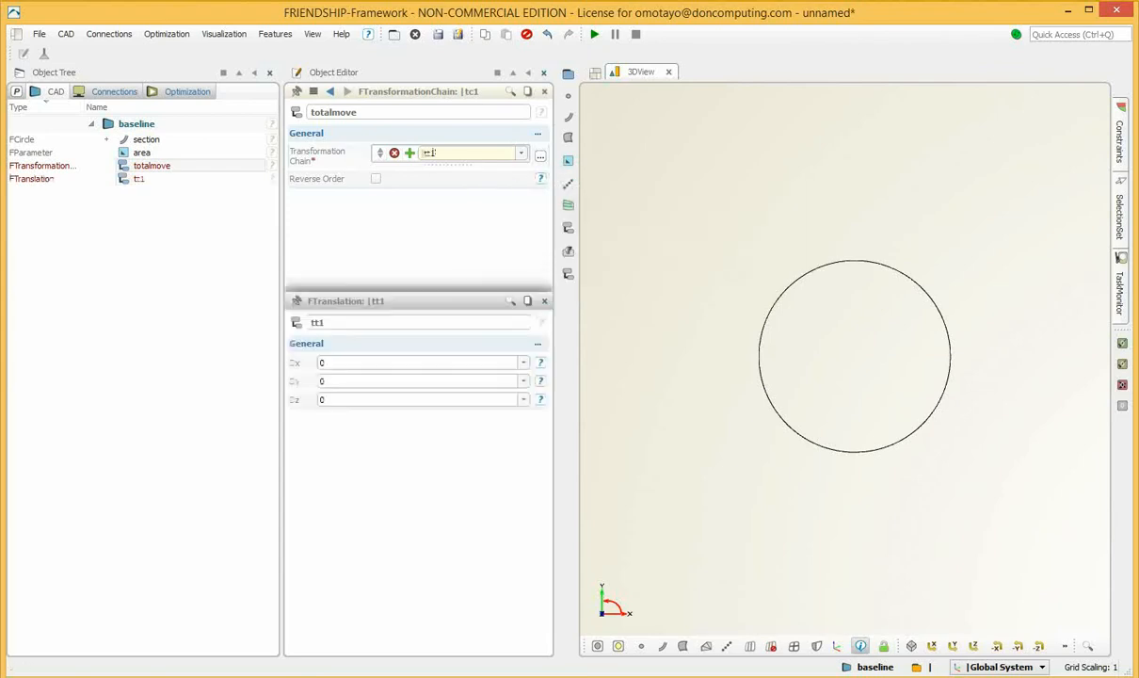
type("delta")
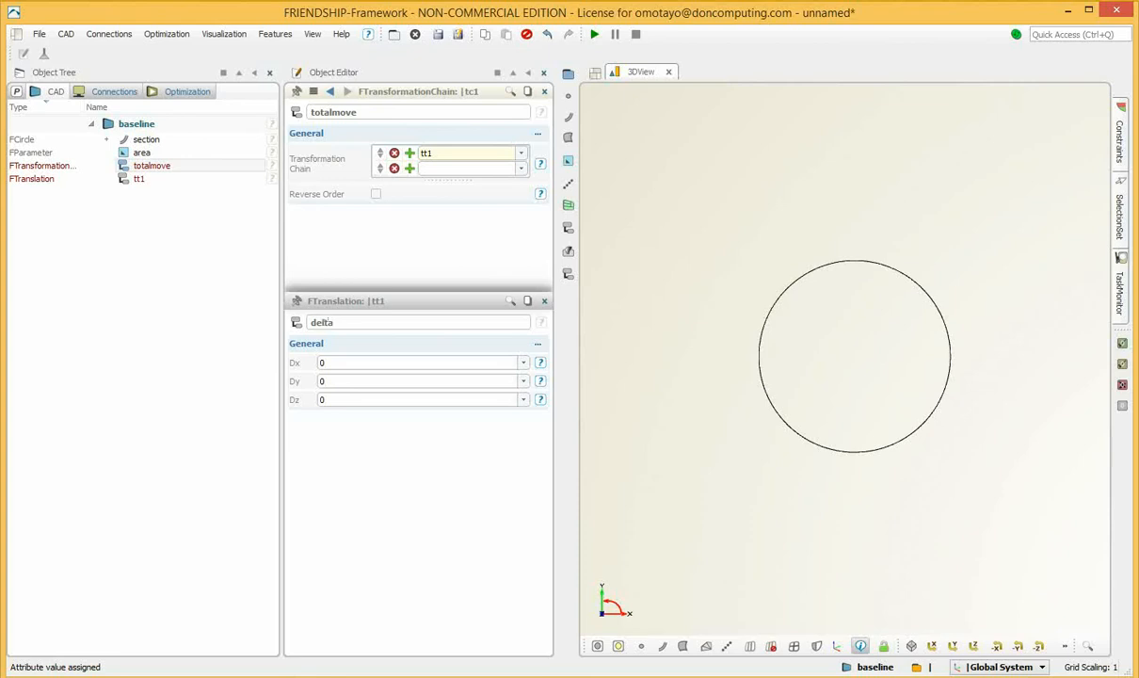
key("Return")
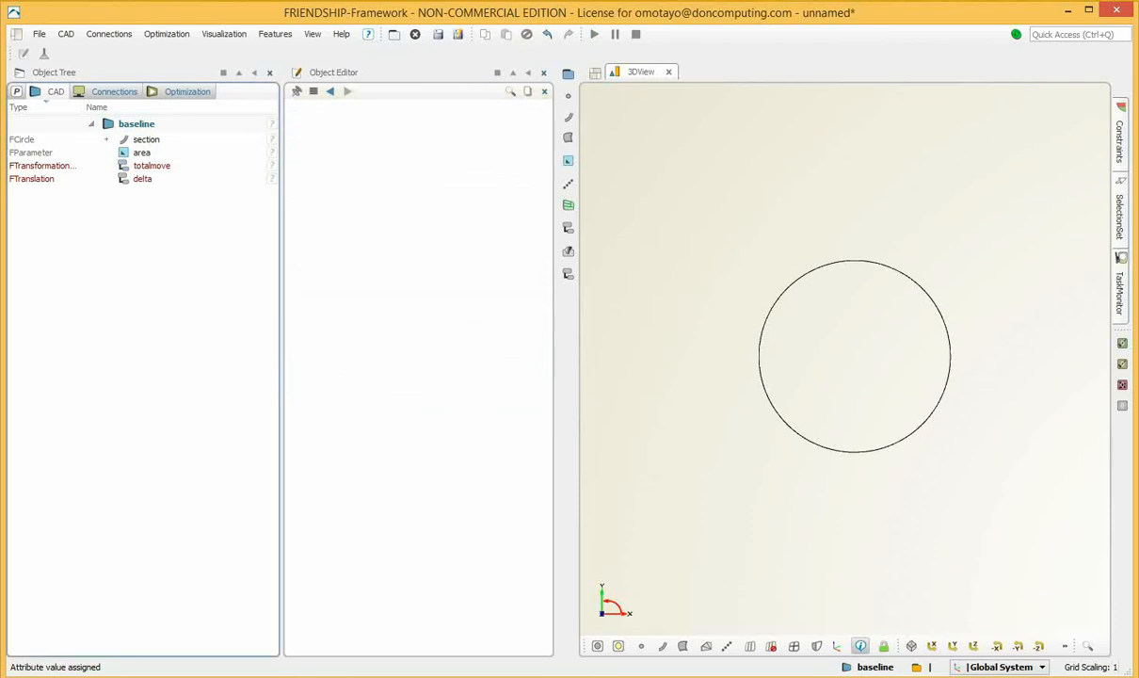
Set the Dx value of the delta translation to 1
left_click(143, 179)
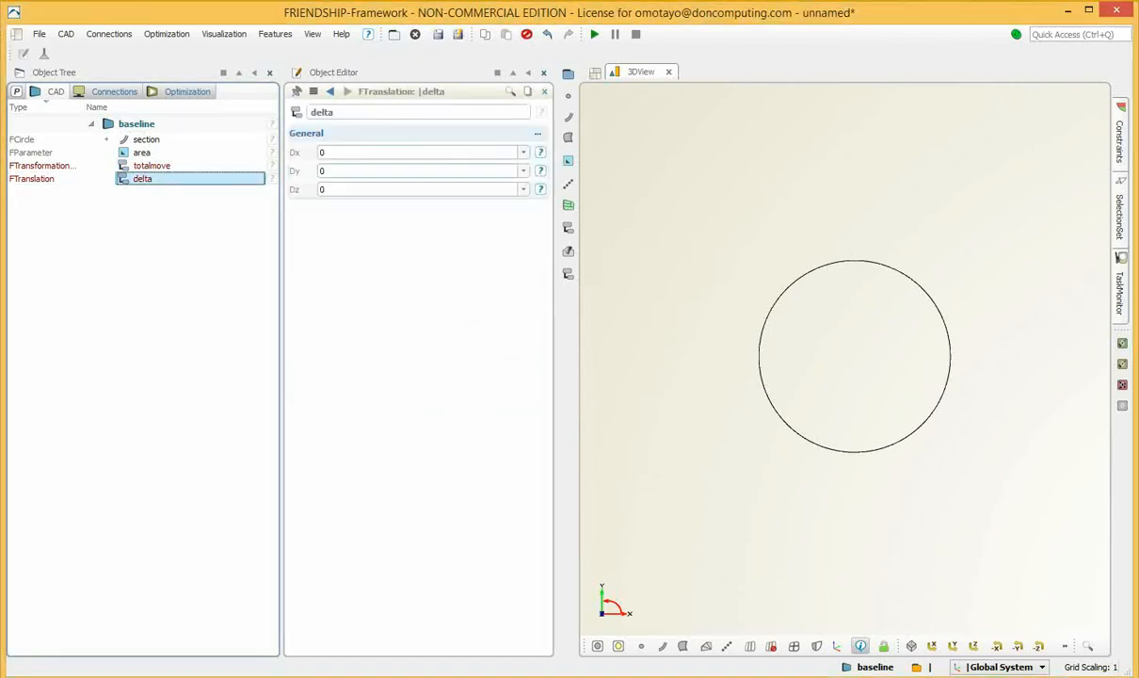
left_click_drag(328, 153, 305, 150)
type("1")
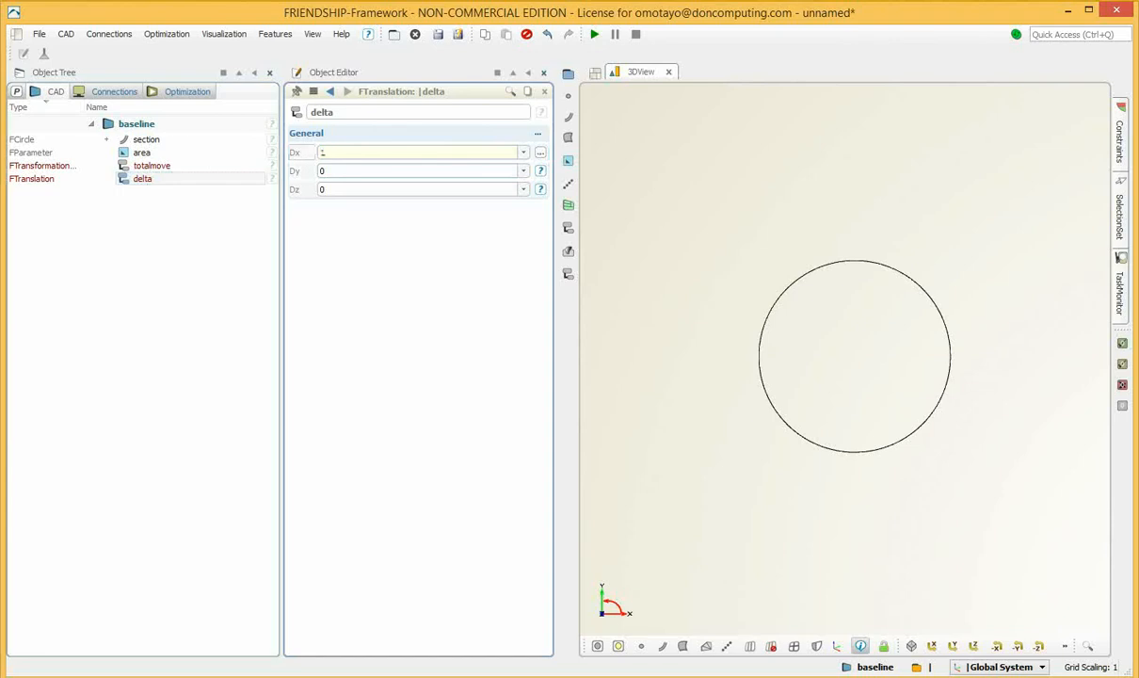
key("Return")
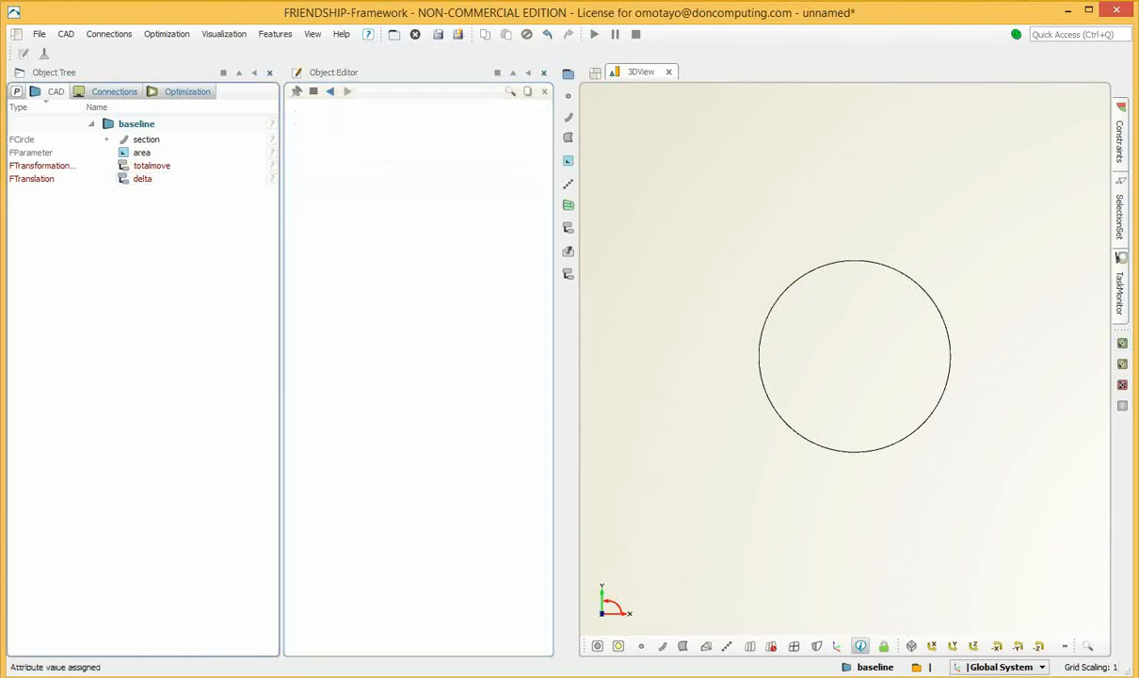
left_click(142, 178)
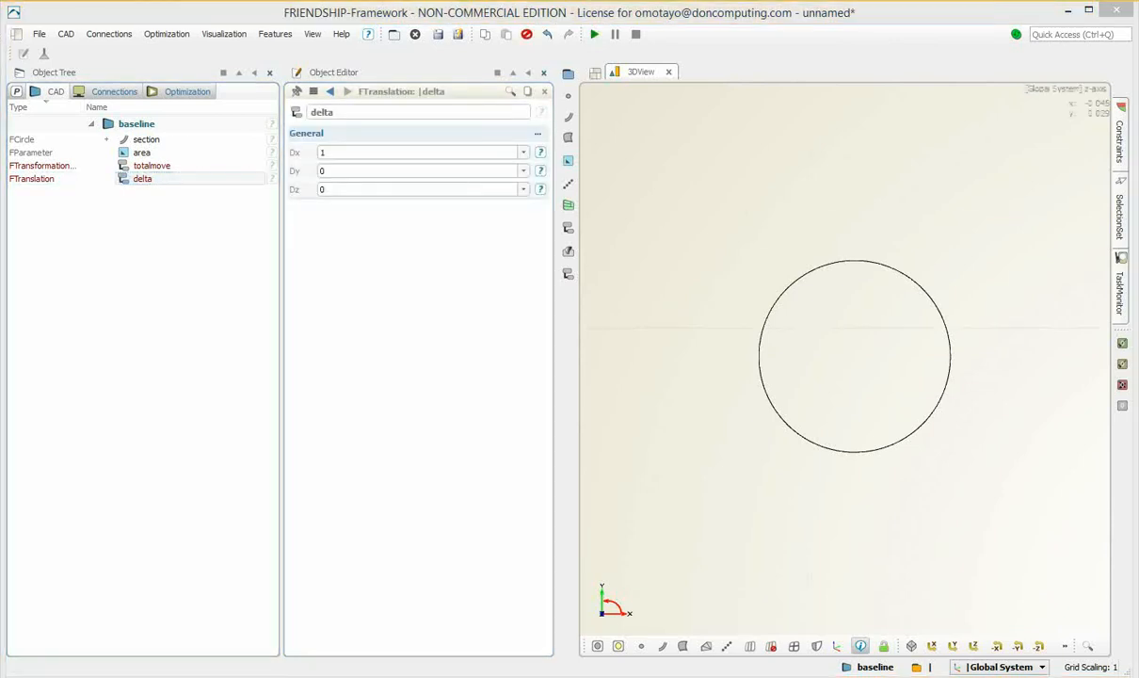
Create a rotation as the second entry of the totalmove chain and name it rotate
left_click(151, 166)
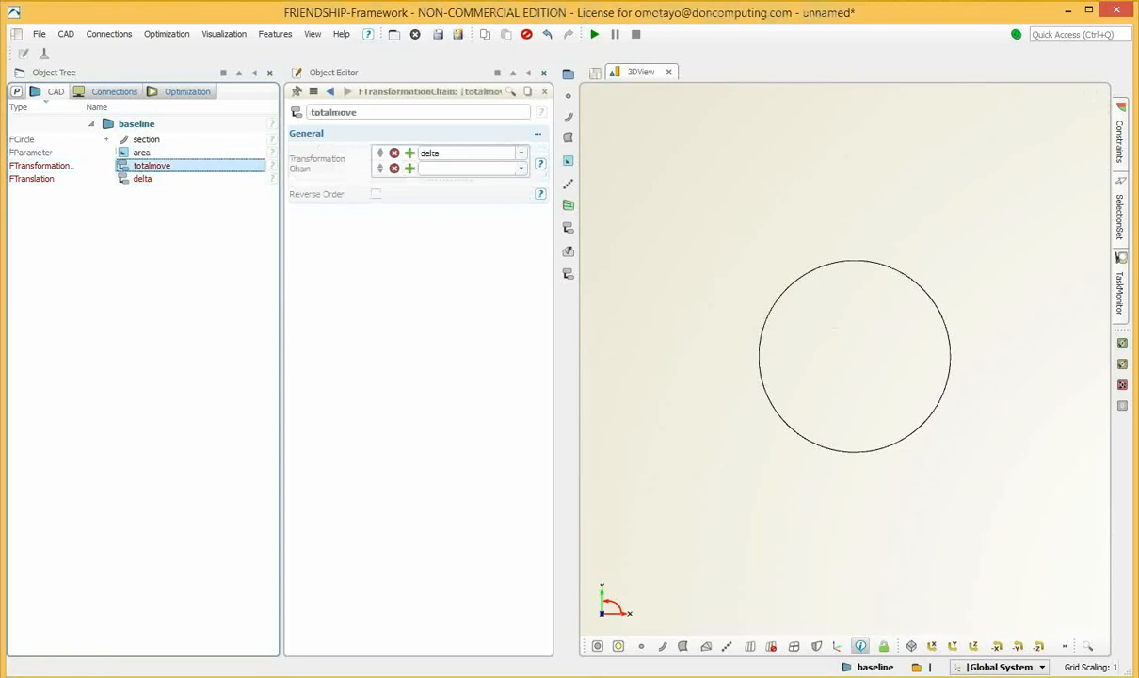
left_click(522, 169)
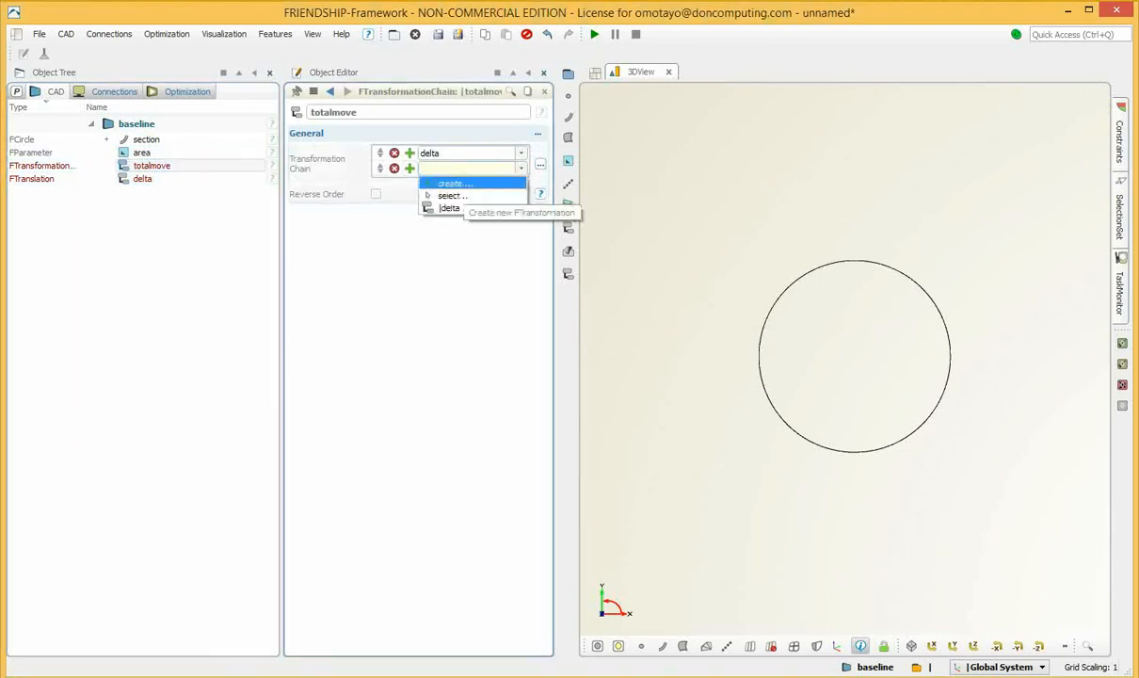
left_click(466, 185)
left_click(500, 199)
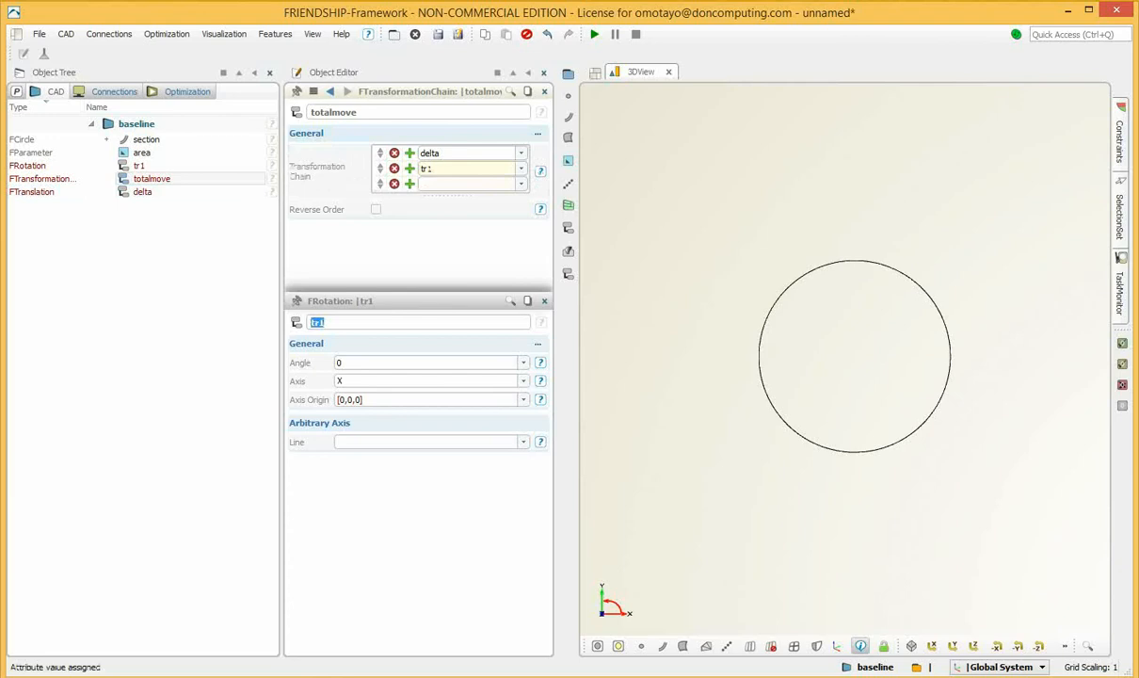
type("rotate")
key("Return")
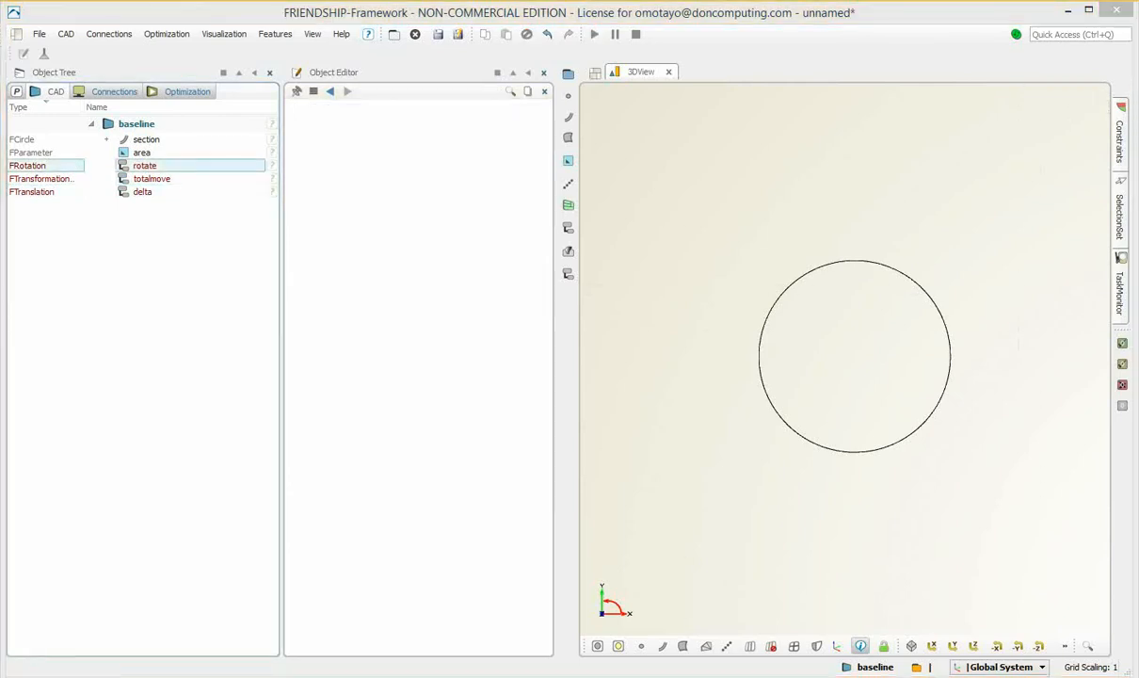
Set the angle of the rotate rotation to 45 degrees
left_click(145, 166)
left_click_drag(348, 153, 321, 153)
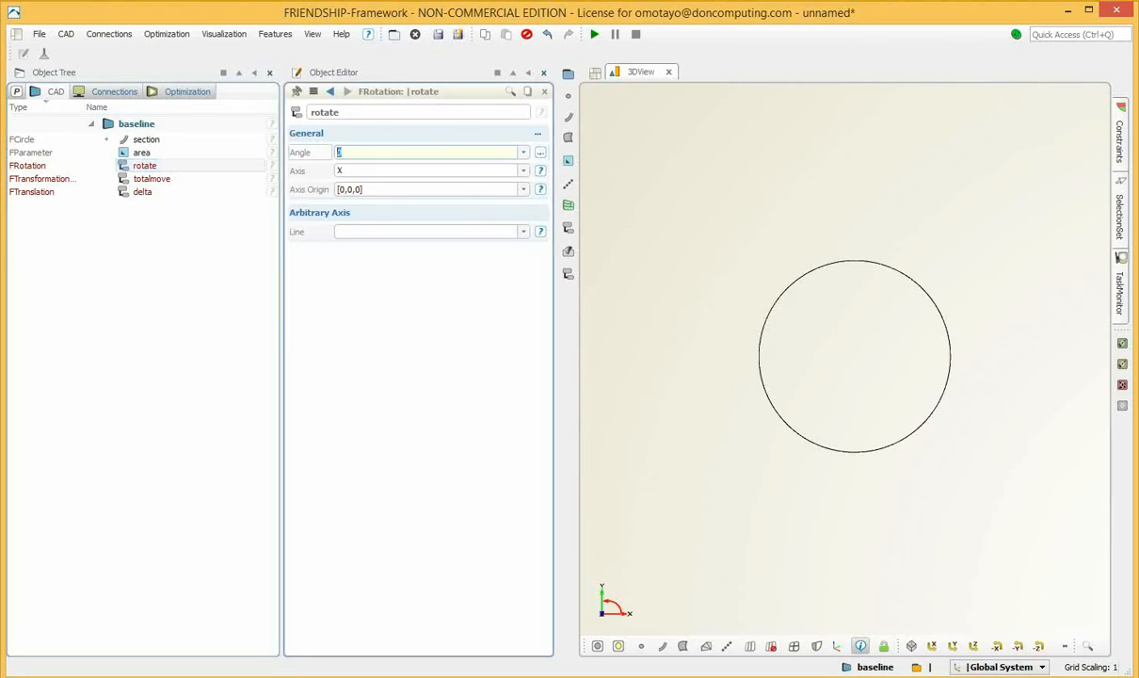
type("45")
key("Return")
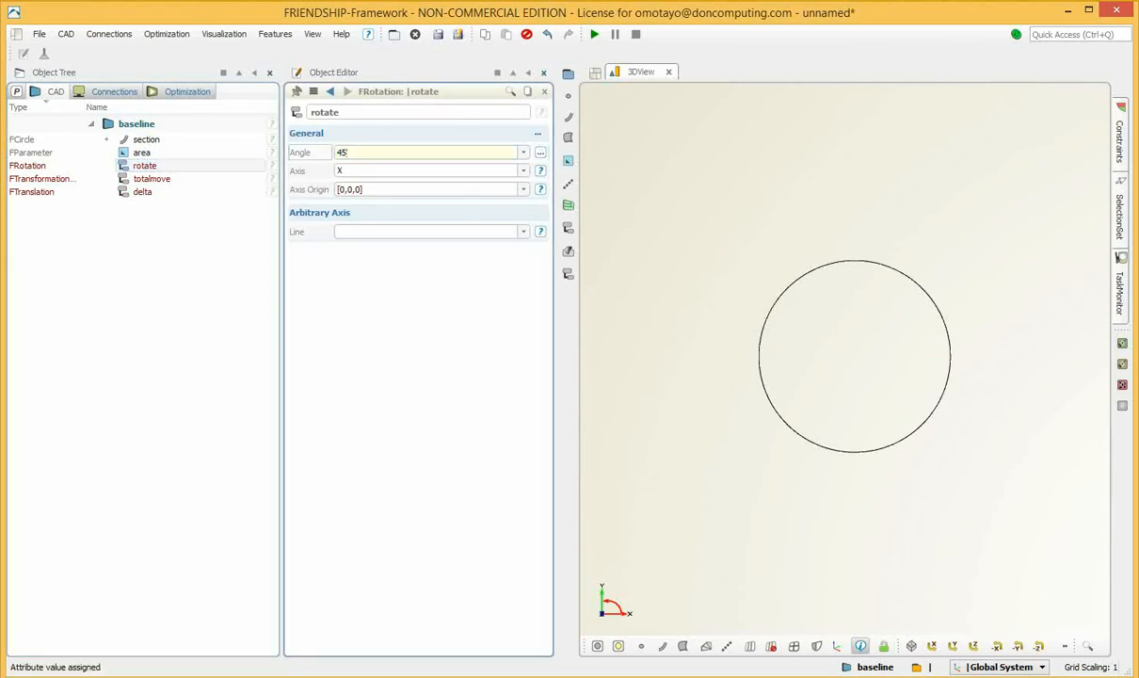
key("Escape")
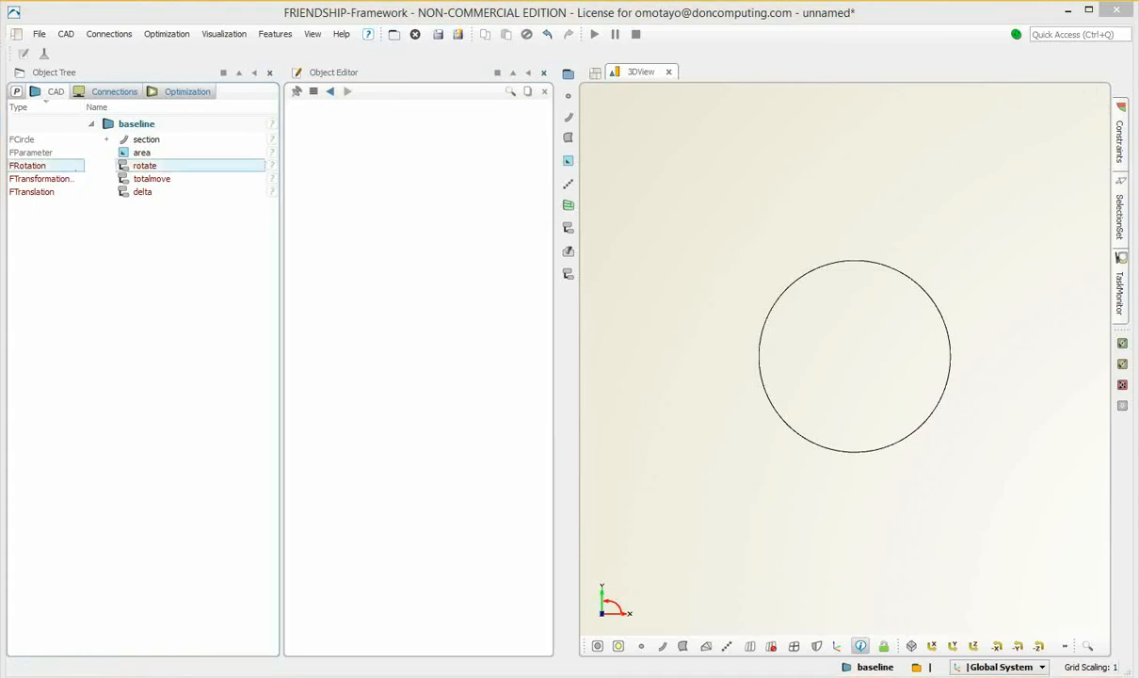
Set the axis of the rotate rotation to Y
left_click(144, 166)
left_click(516, 170)
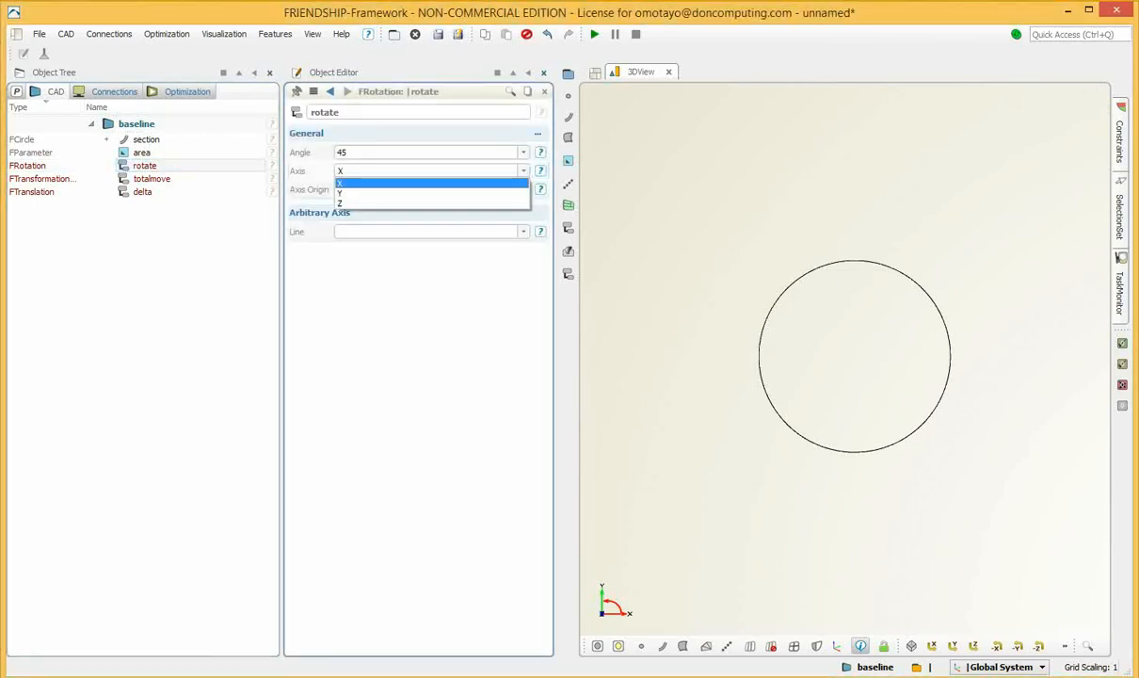
left_click(433, 193)
left_click(405, 153)
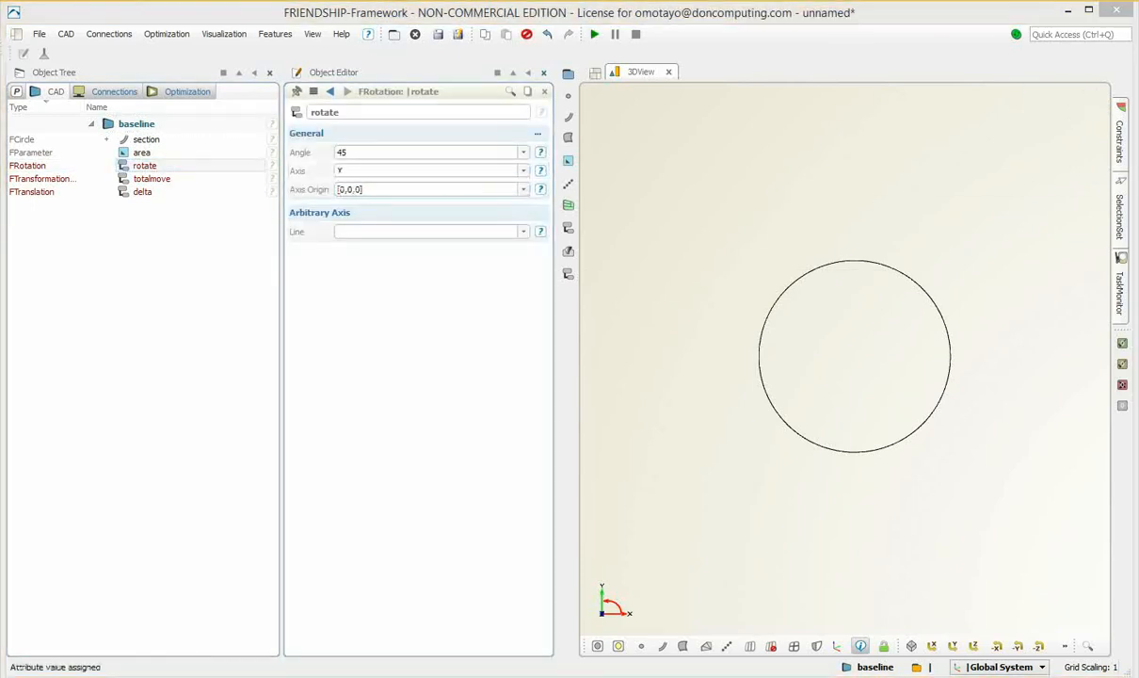
left_click(150, 263)
Create a parameter from the angle of the rotate rotation and name it alpha
left_click(144, 166)
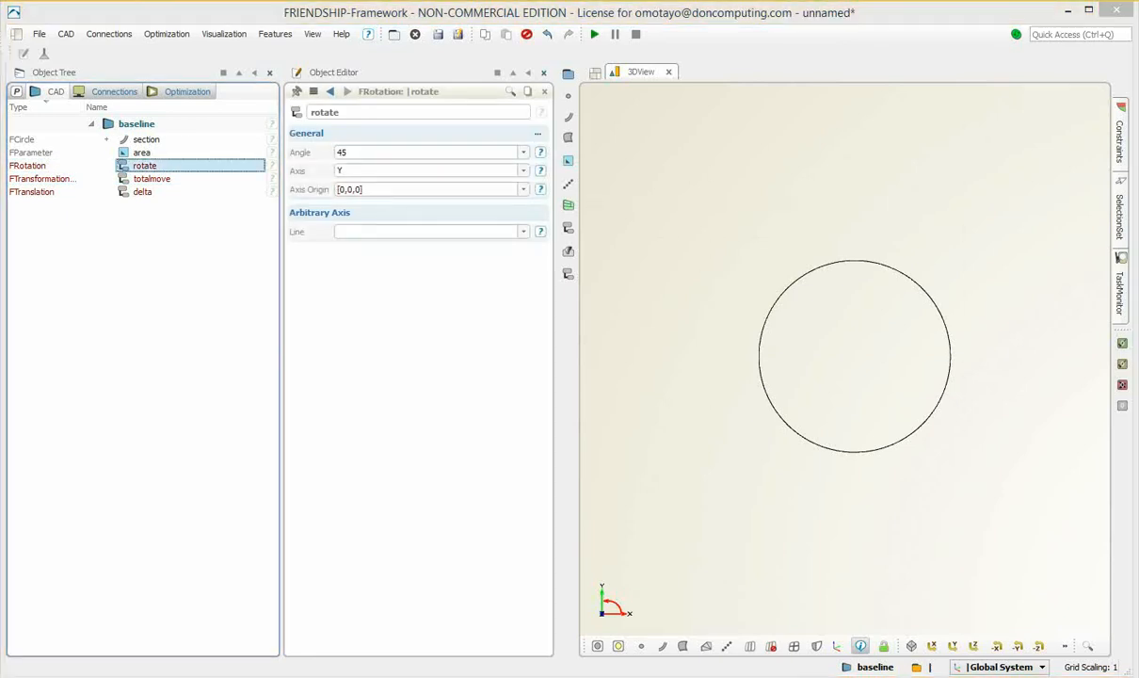
right_click(442, 152)
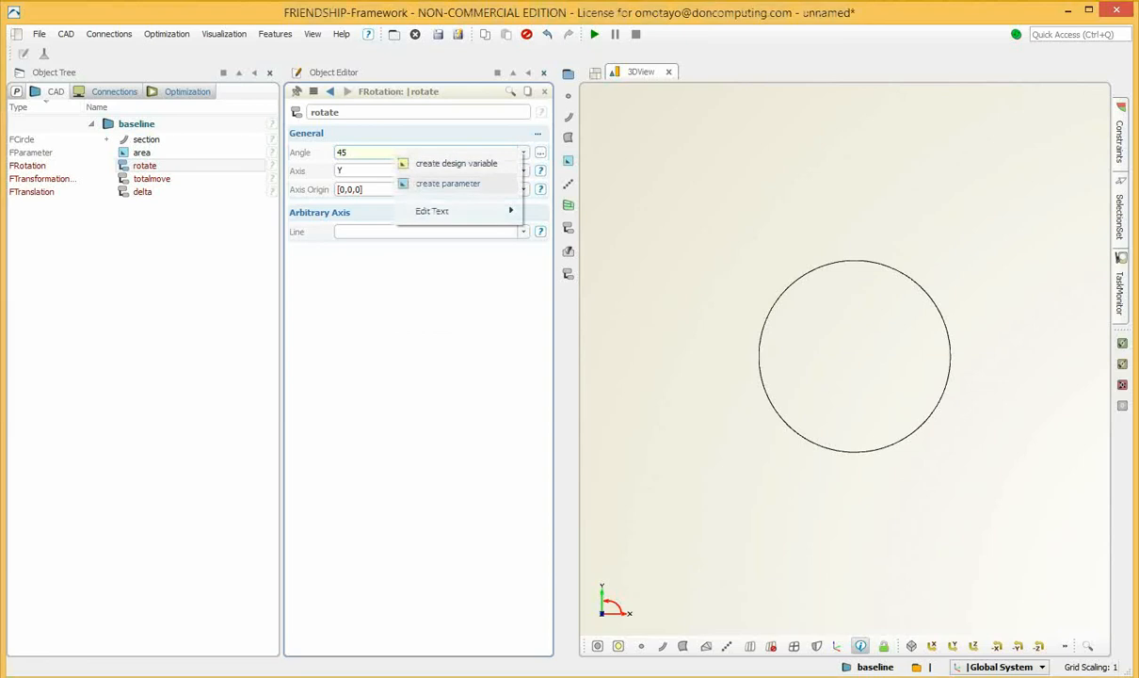
left_click(471, 178)
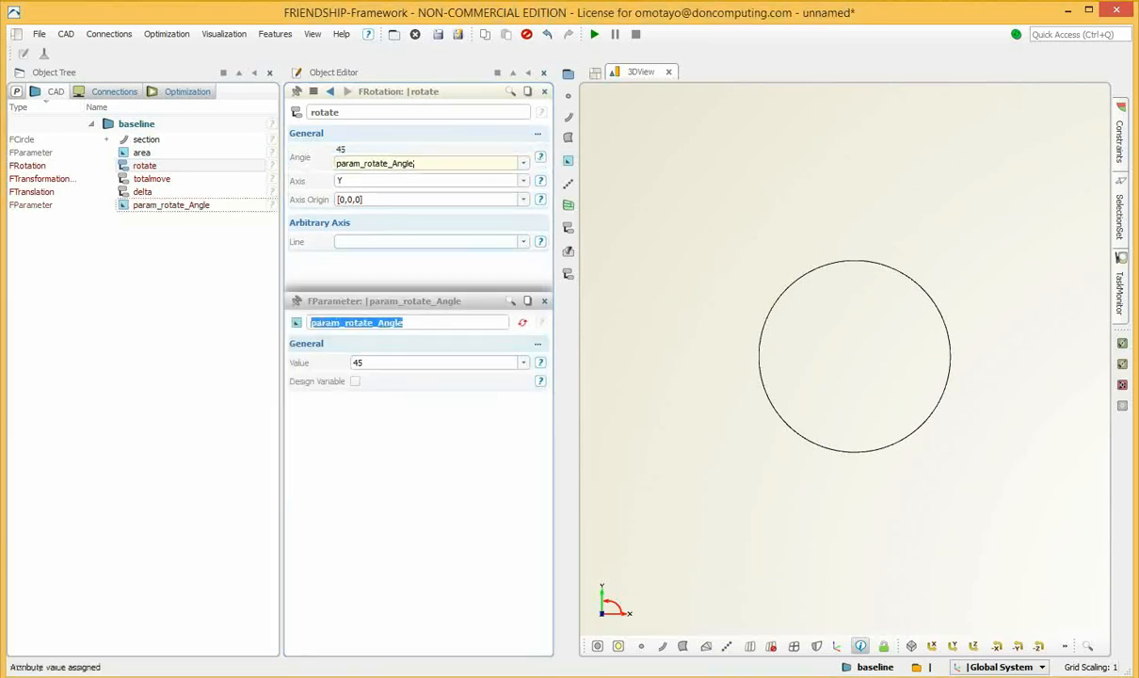
type("alpha")
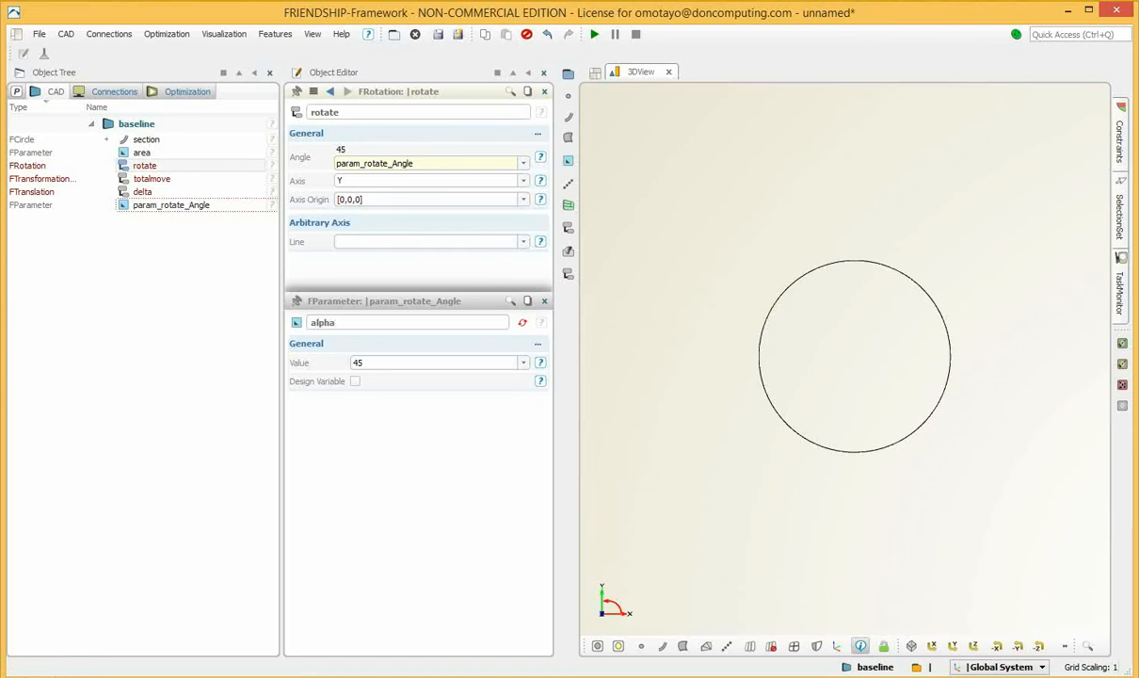
key("Return")
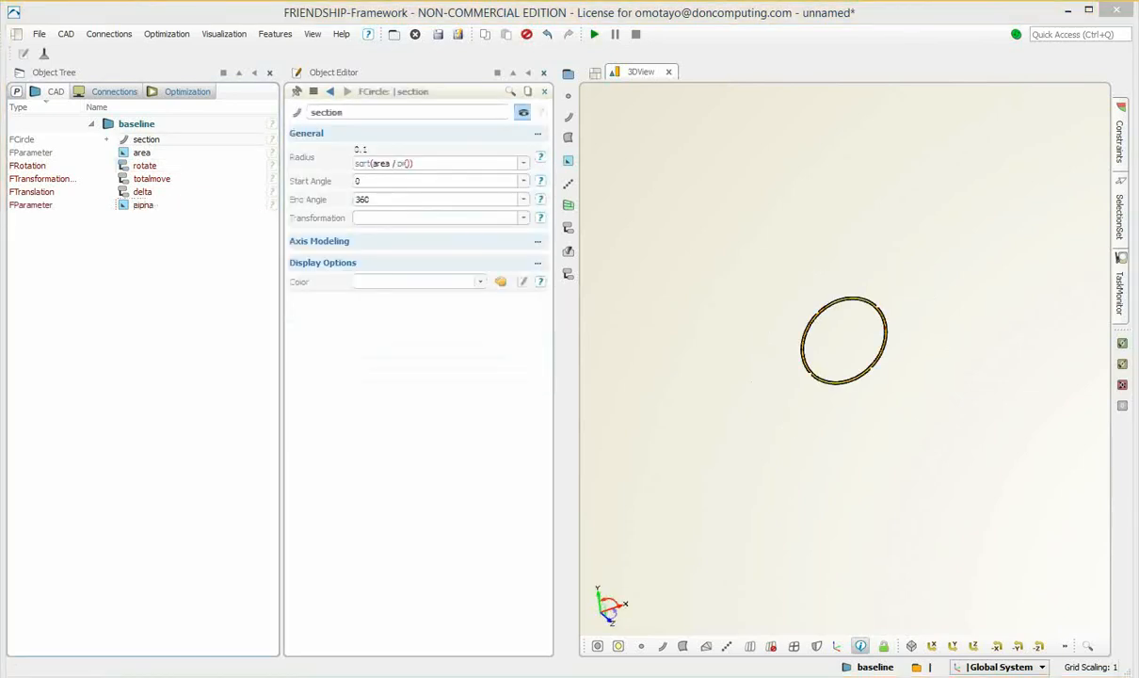
Assign the totalmove chain as the transformation of the section circle
left_click(146, 139)
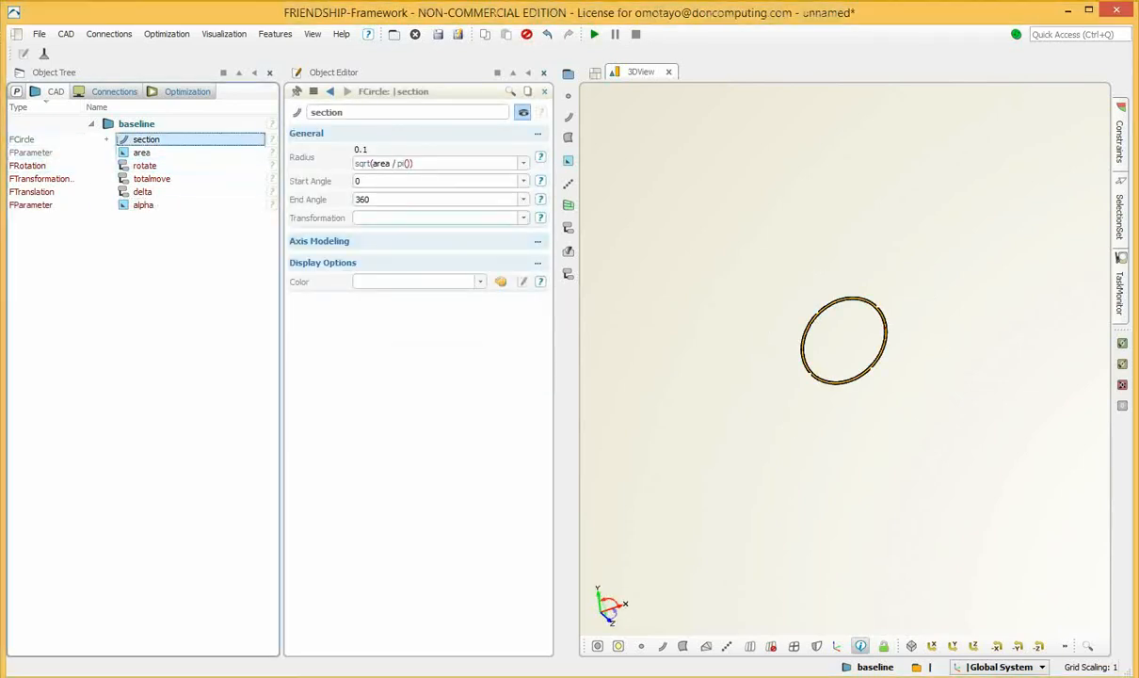
left_click(523, 218)
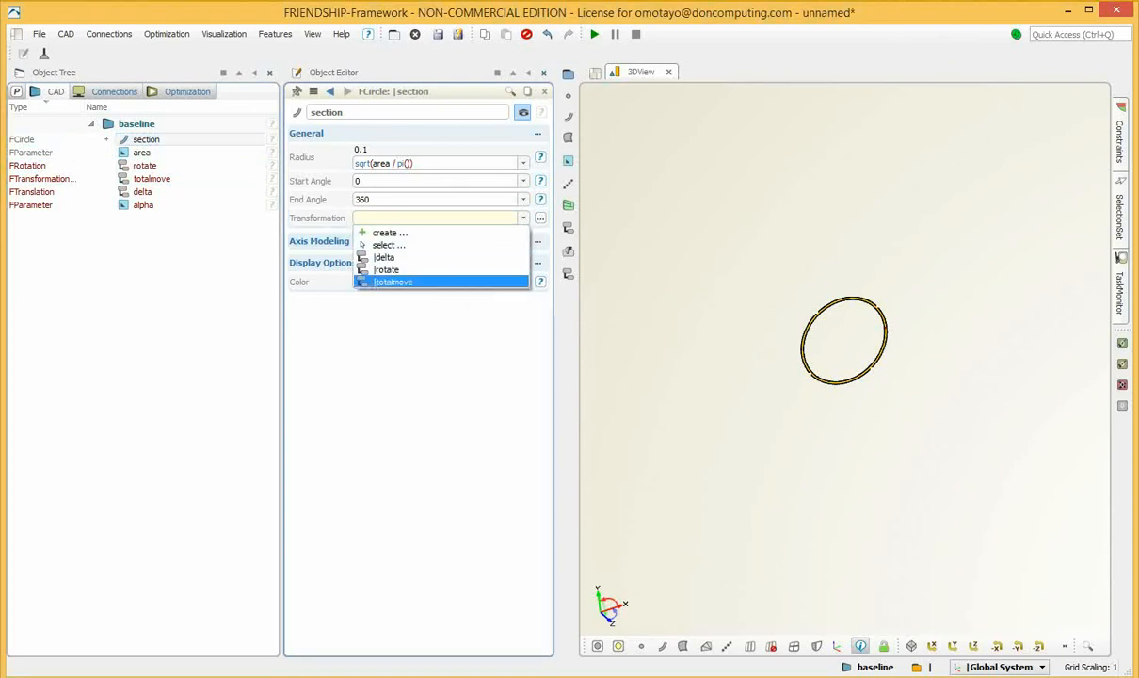
left_click(393, 283)
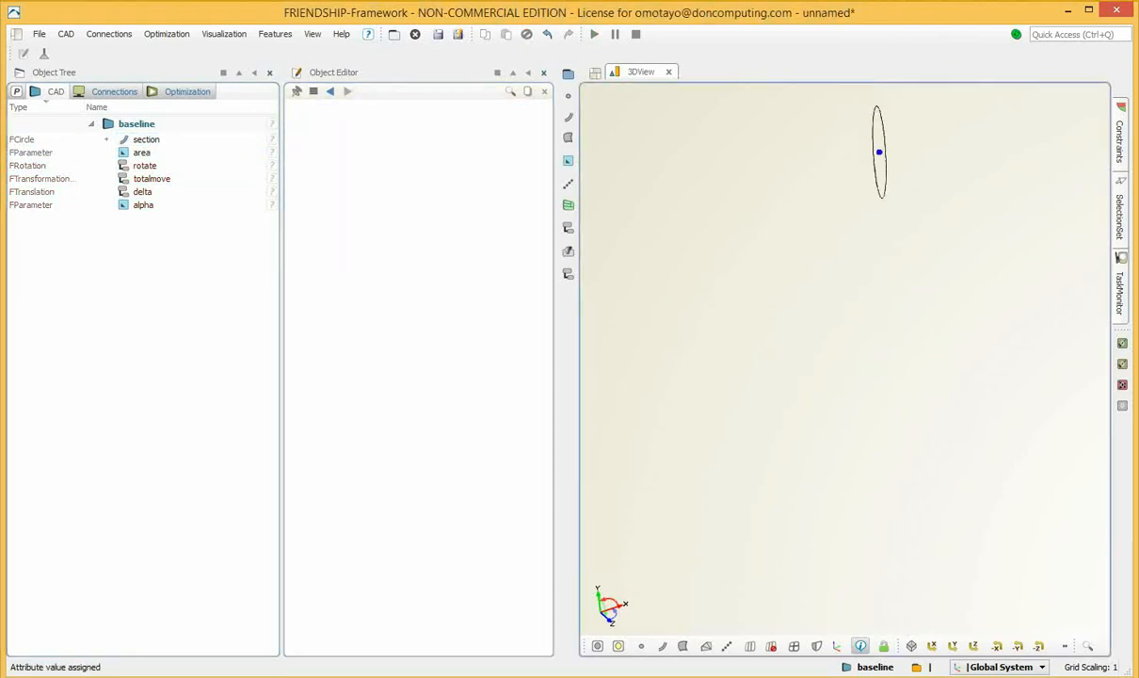
Try the alpha parameter at 55, set it to 40 and view the section along the Z axis
left_click(143, 204)
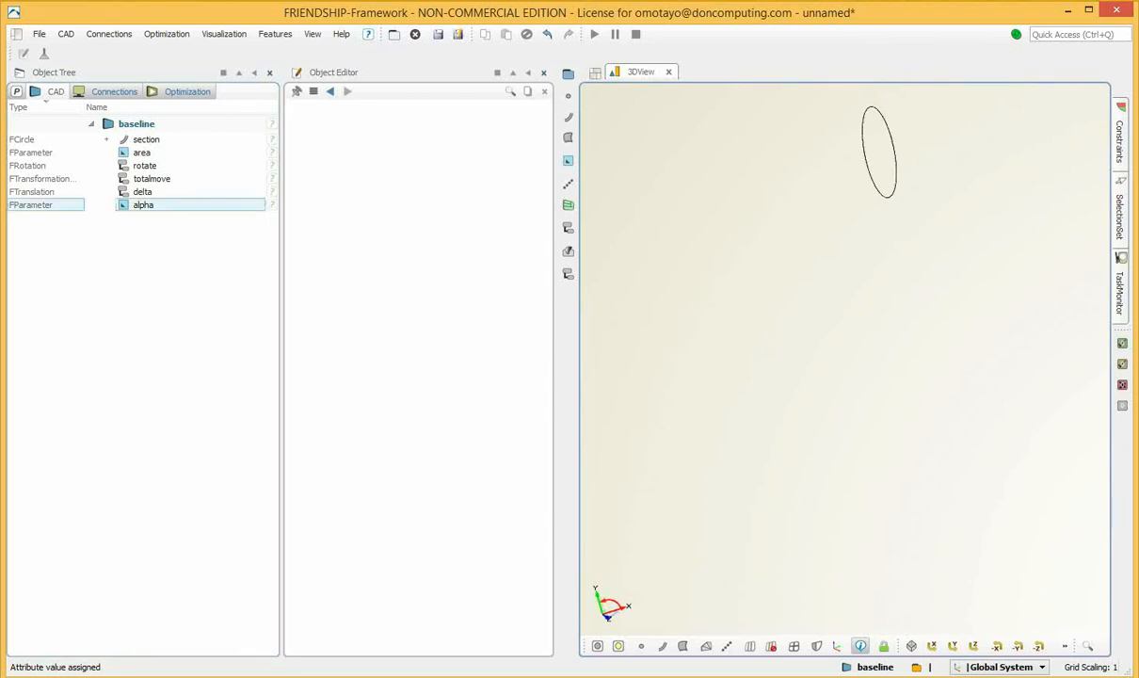
left_click_drag(373, 152, 329, 153)
type("5")
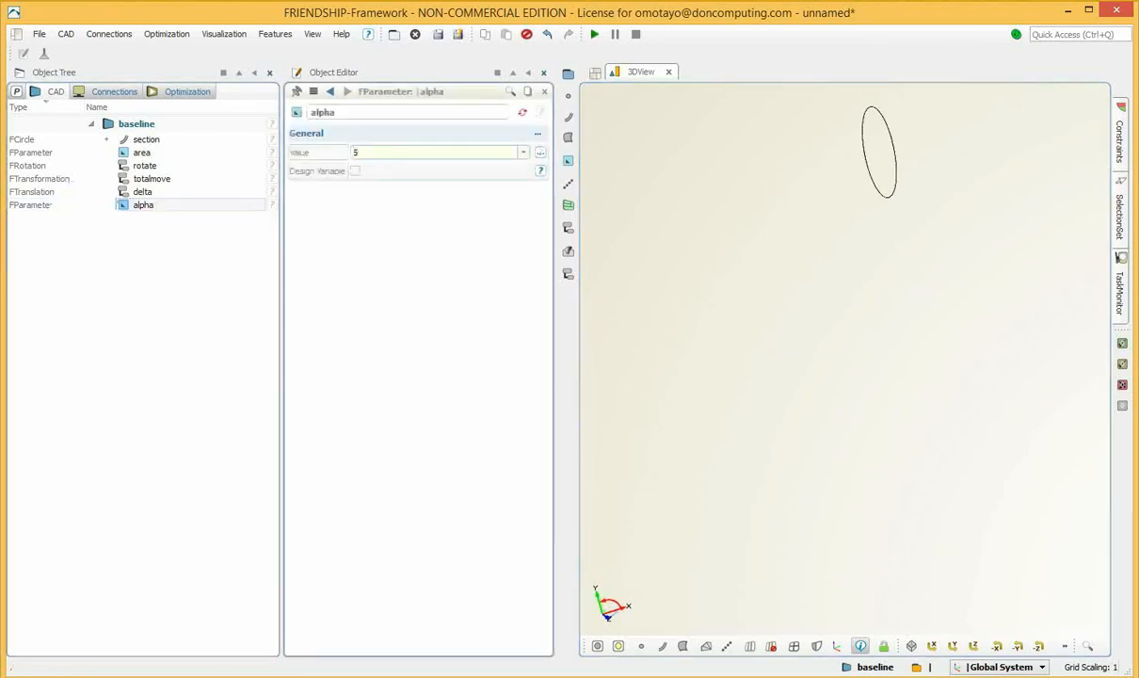
type("5")
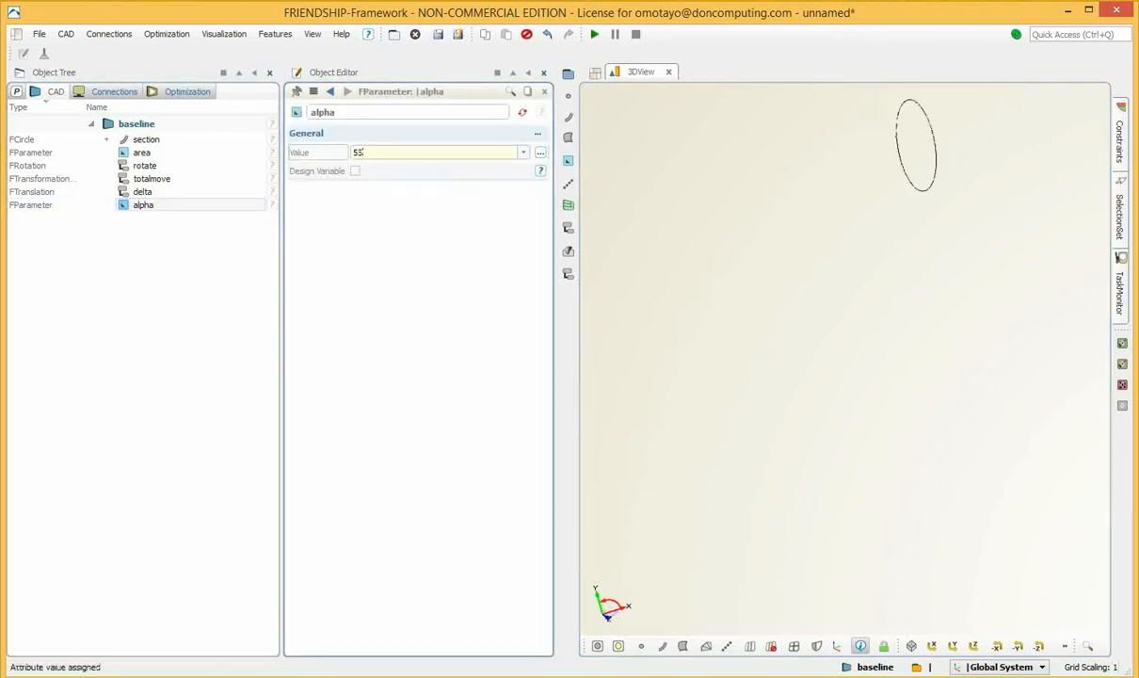
key("Return")
type("40")
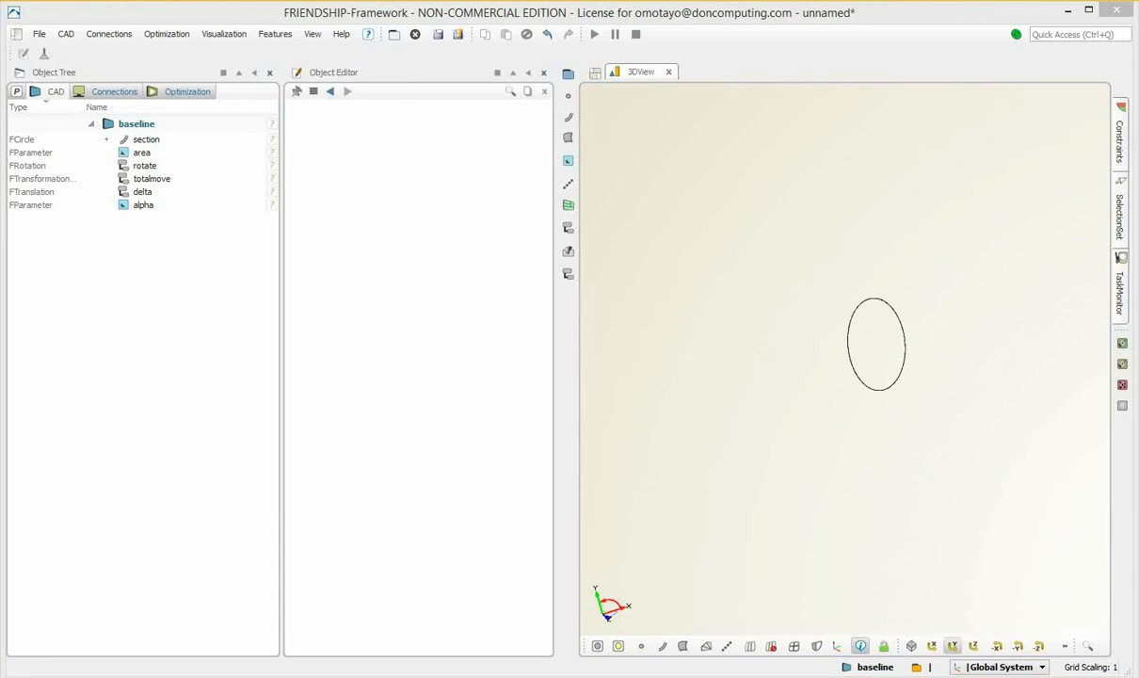
left_click(974, 646)
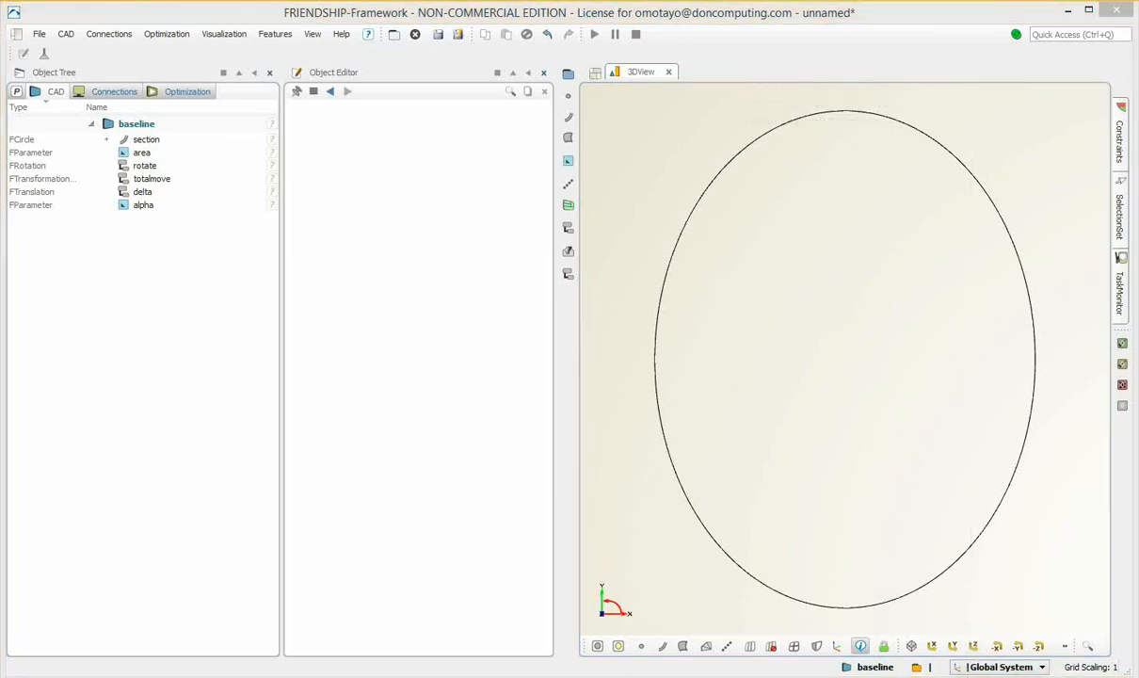
Create a feature definition from the section, rotate, totalmove and delta objects
left_click(146, 139)
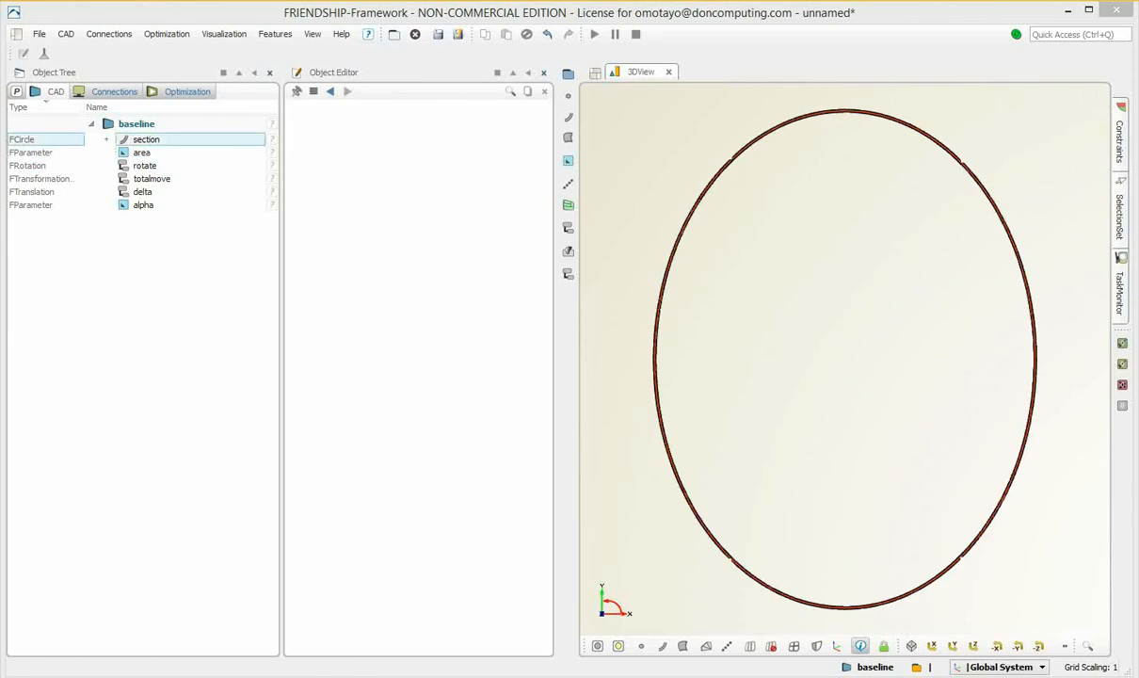
left_click(144, 166, "ctrl")
left_click(152, 179, "ctrl")
left_click(142, 192, "ctrl")
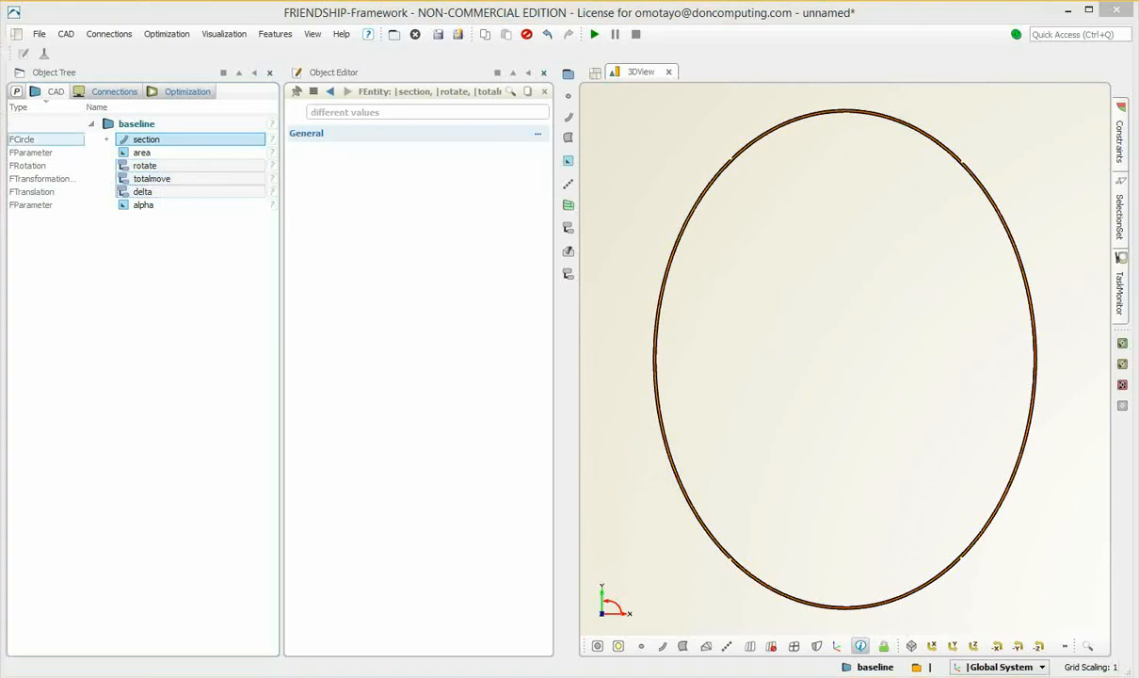
right_click(148, 133)
left_click(212, 214)
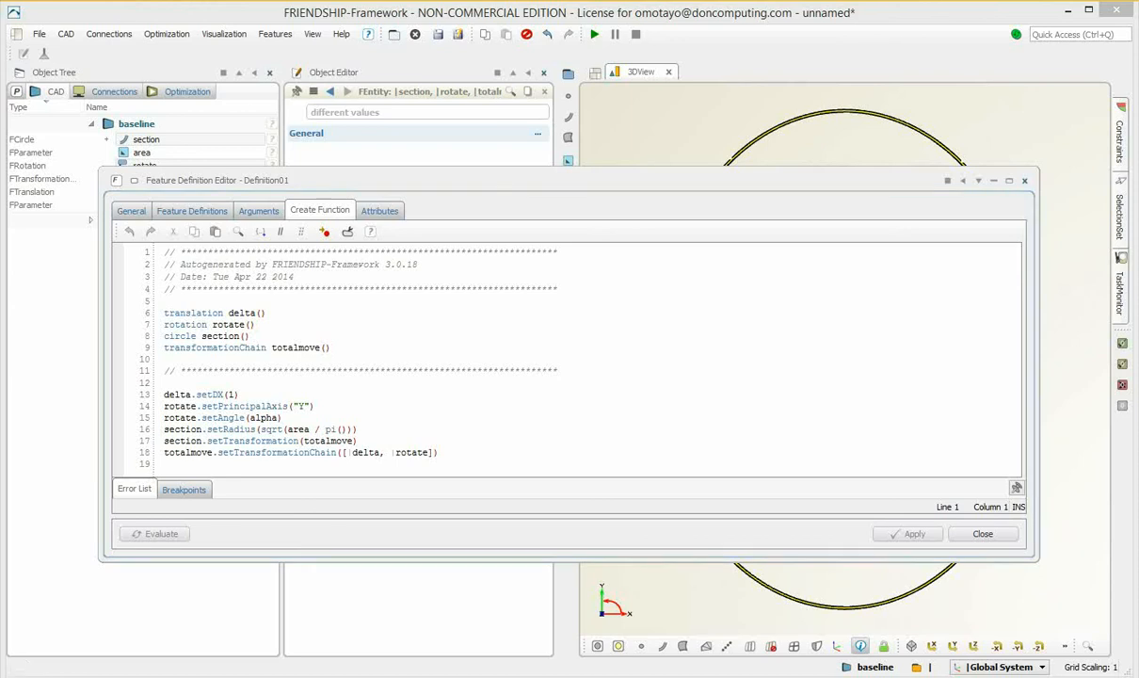
Name the new feature definition type spiralsection, apply it and close the definition editor
left_click(131, 211)
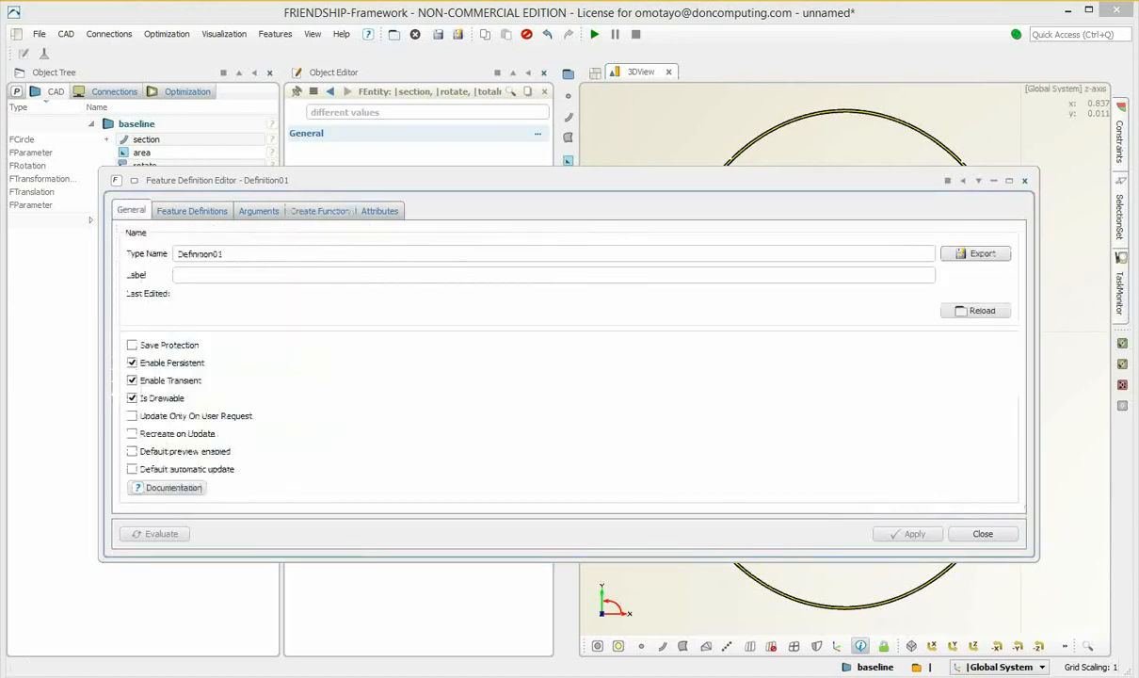
double_click(201, 254)
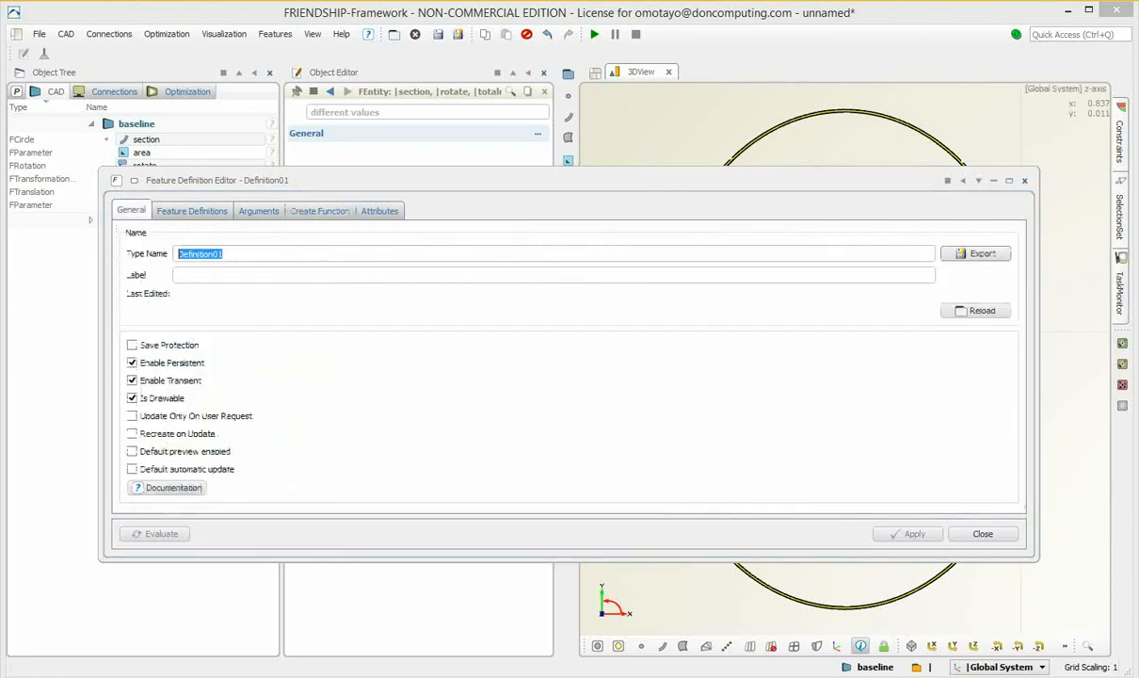
type("spiralsec")
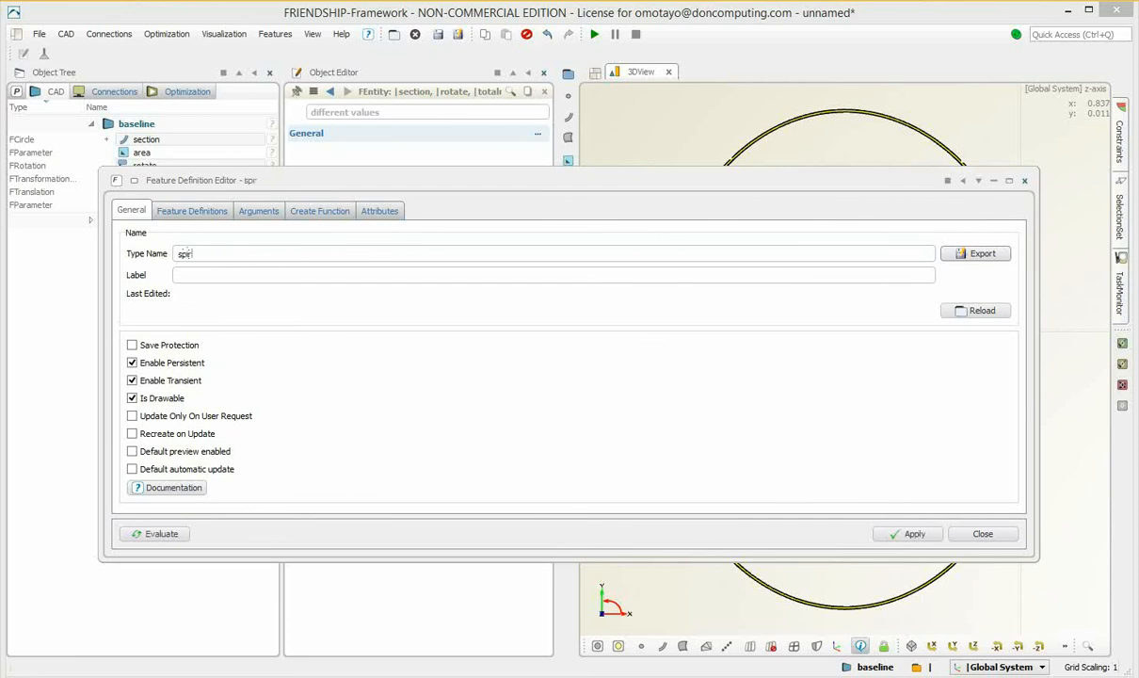
type("tion")
left_click(908, 533)
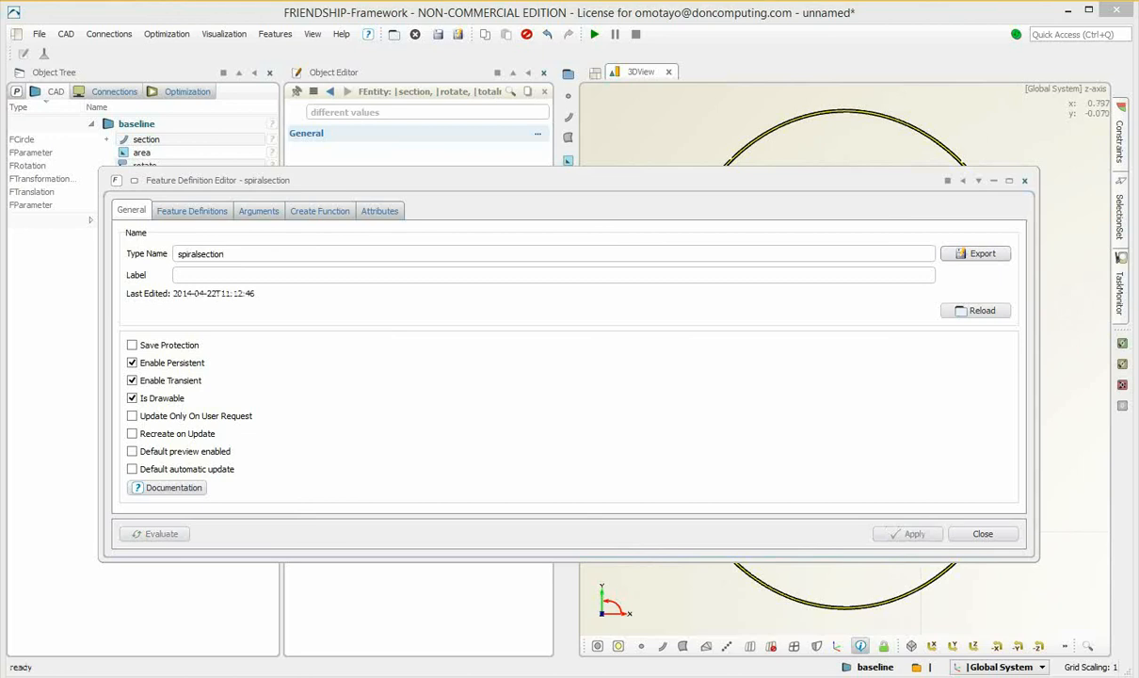
left_click(983, 534)
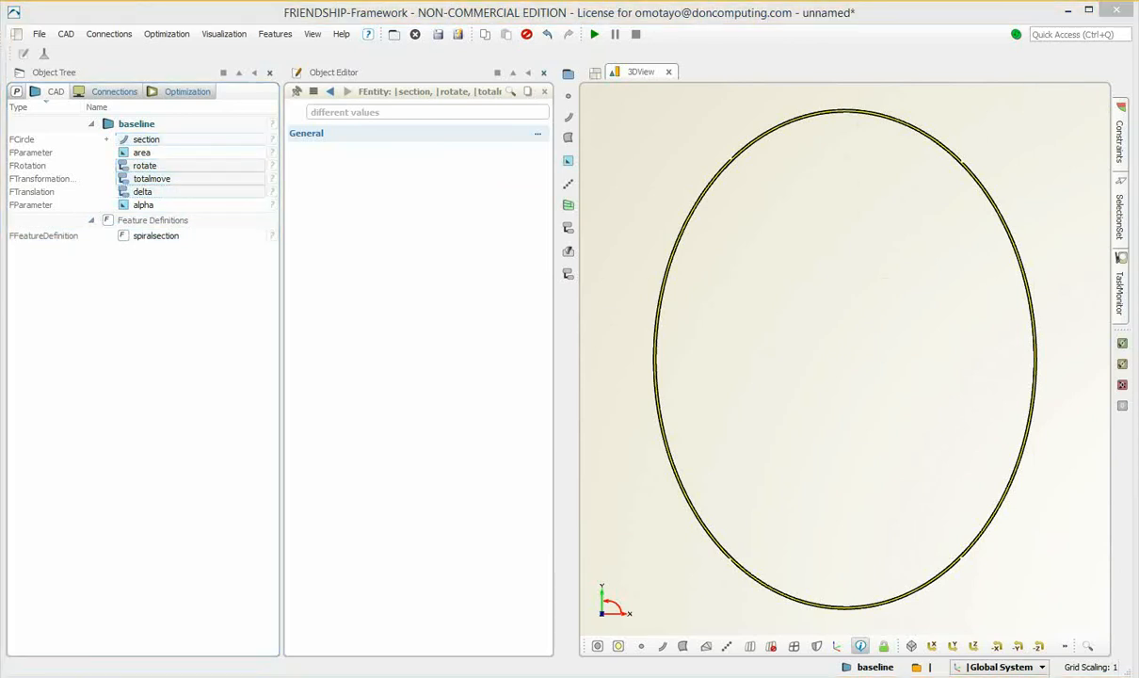
Create a feature from the spiralsection definition and name it test
right_click(149, 236)
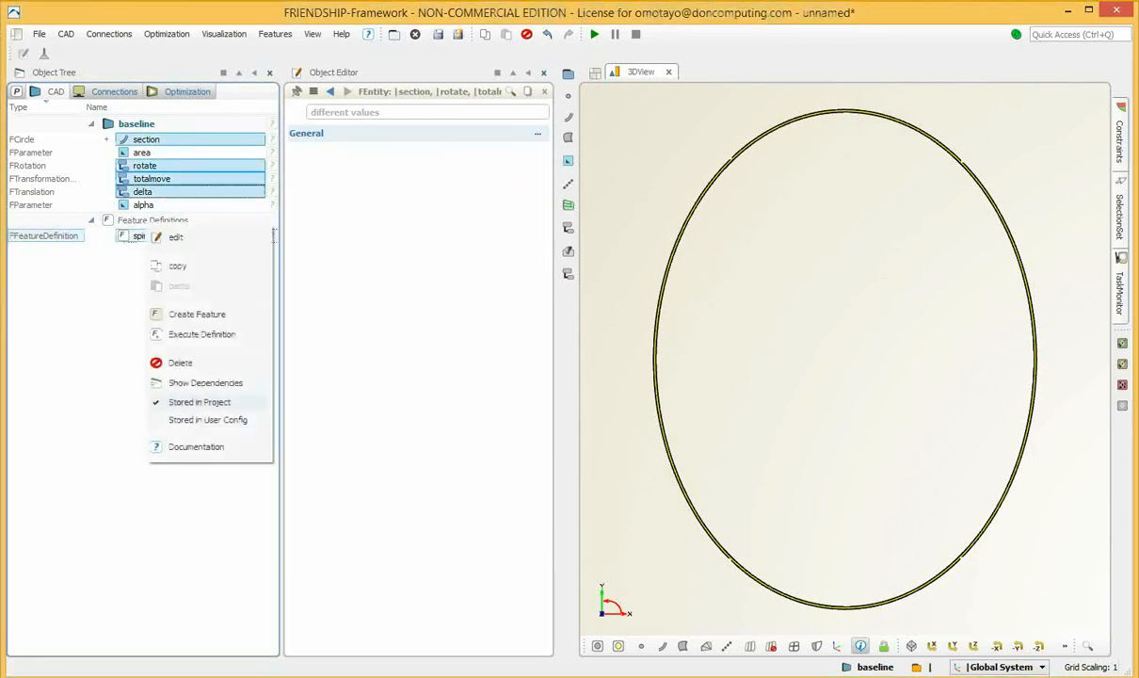
left_click(196, 313)
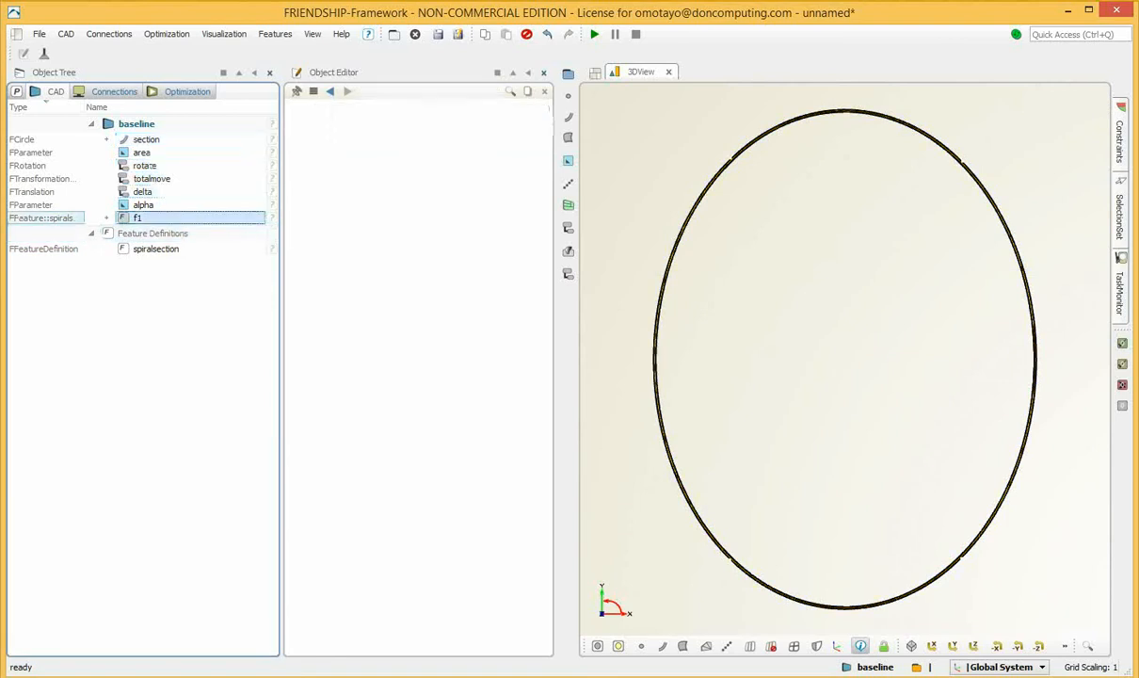
type("test")
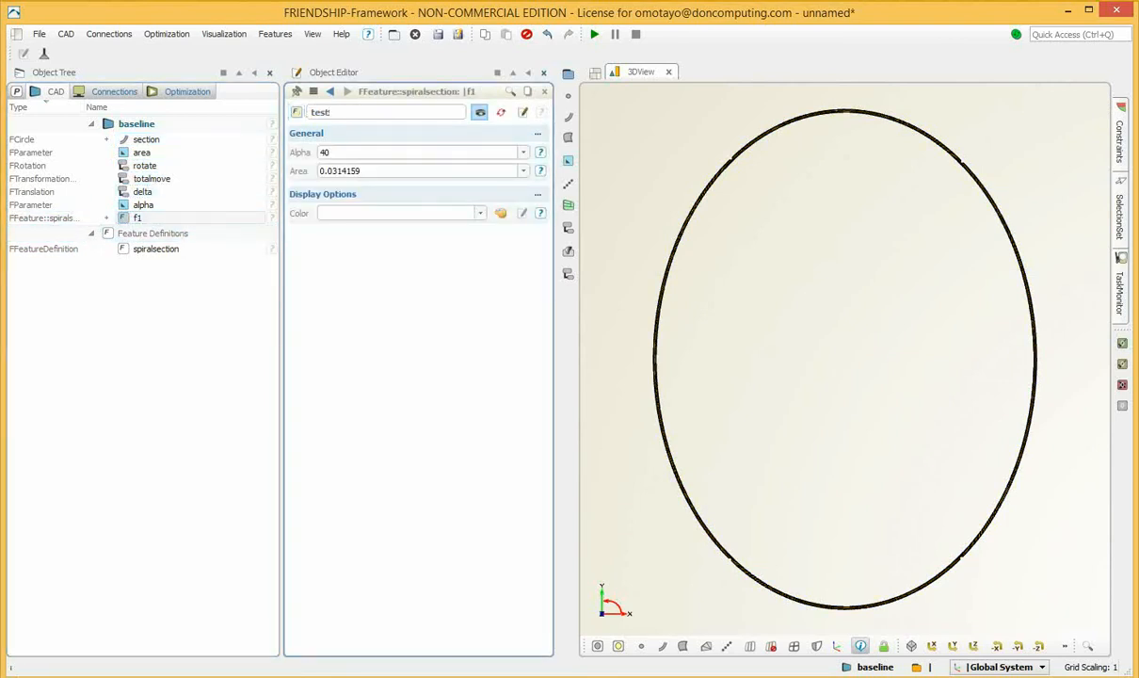
key("Return")
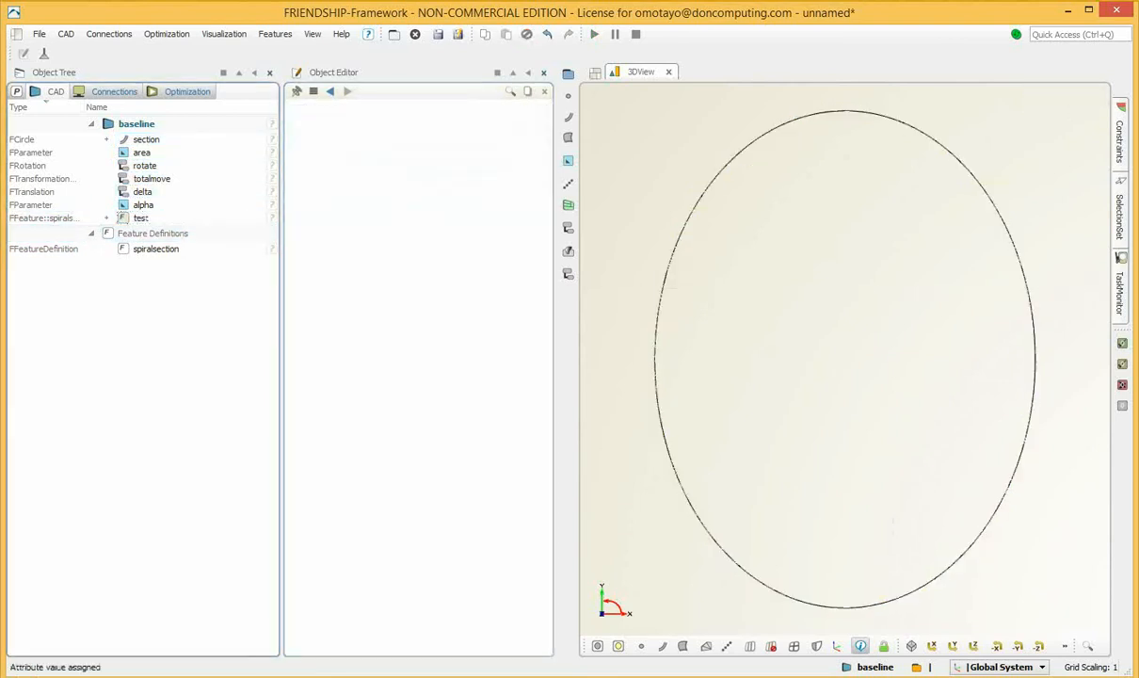
Set the Alpha value of the test feature to 60
scroll(867, 301, "down", 1)
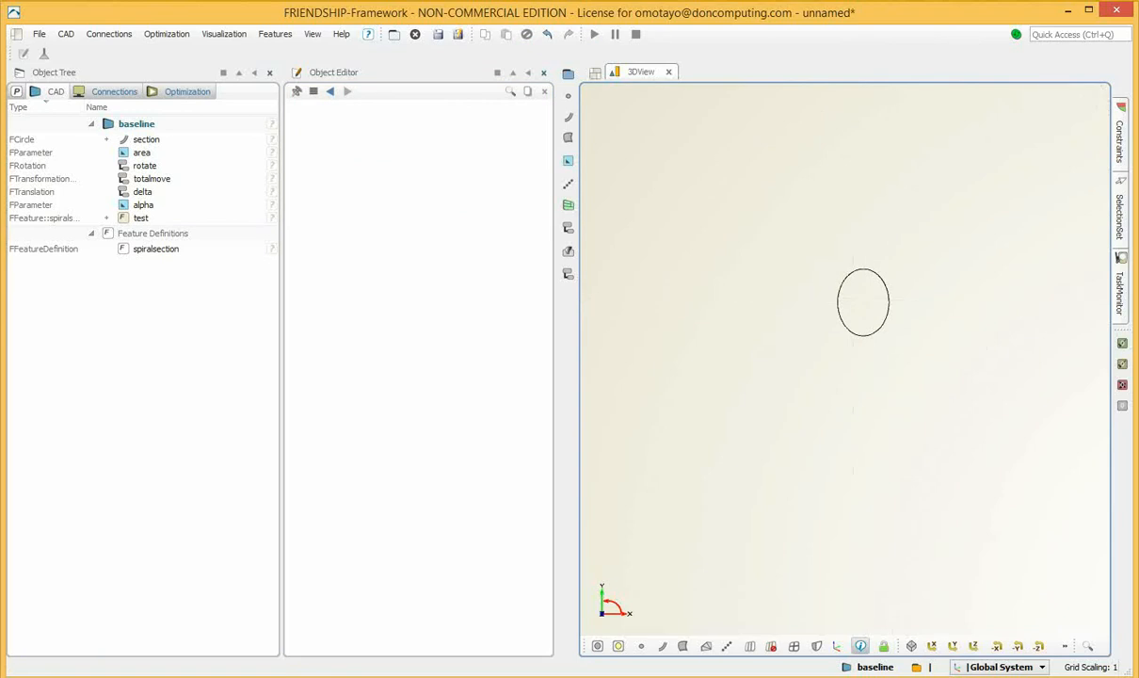
left_click(141, 218)
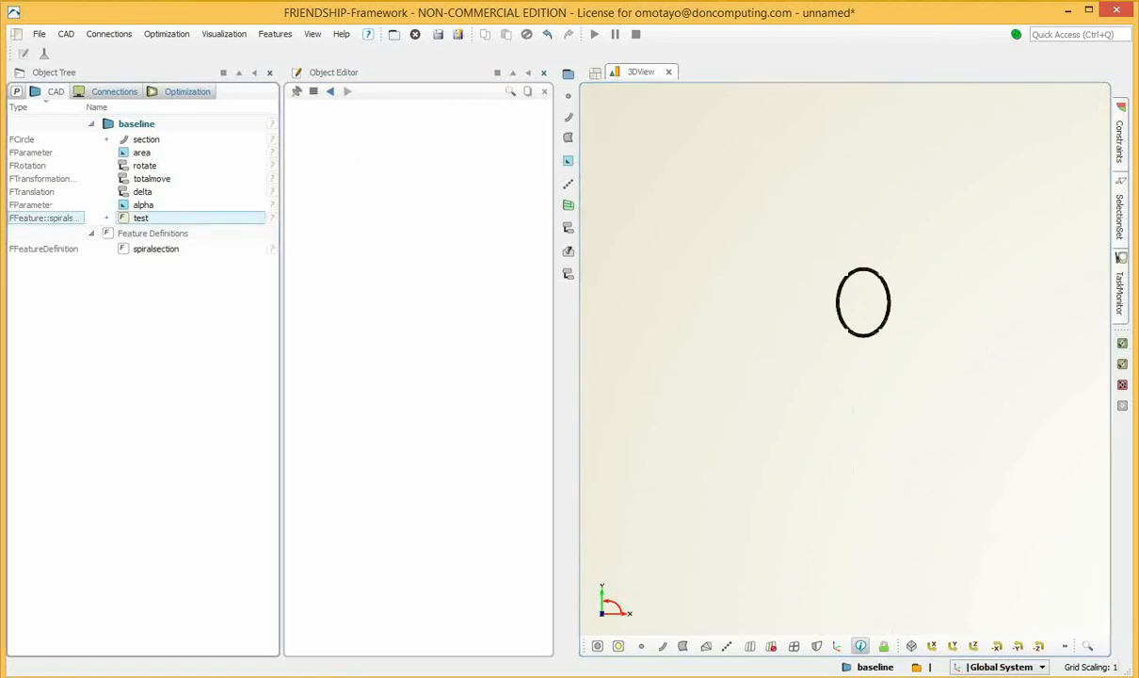
left_click(141, 218)
double_click(326, 152)
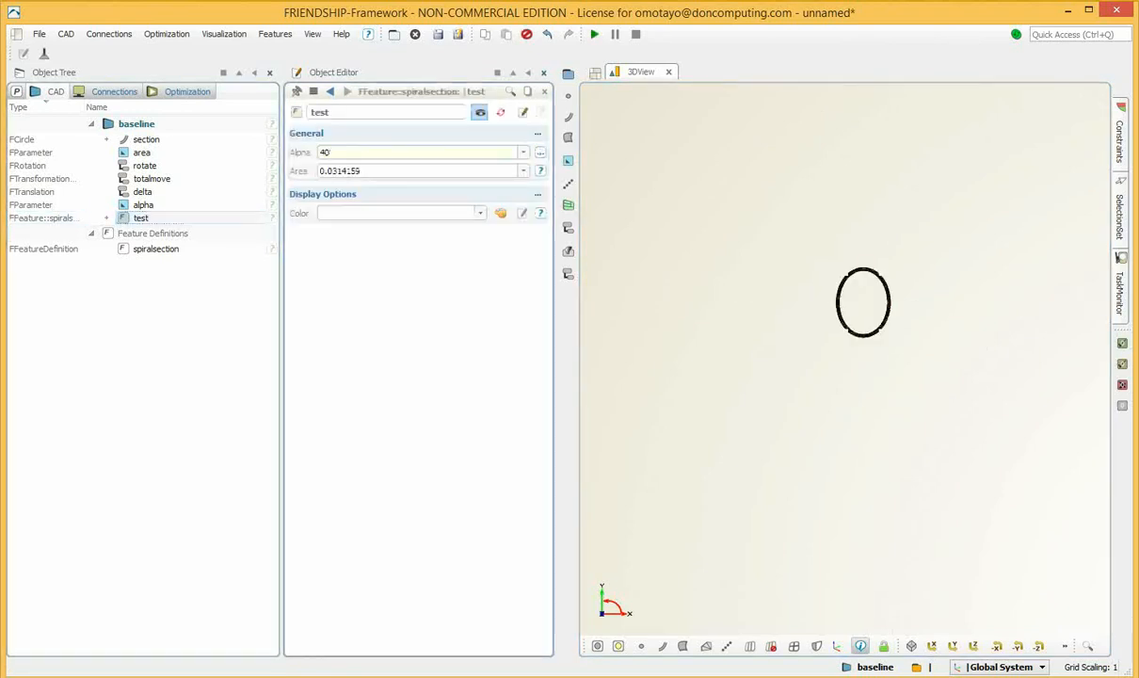
type("60")
key("Return")
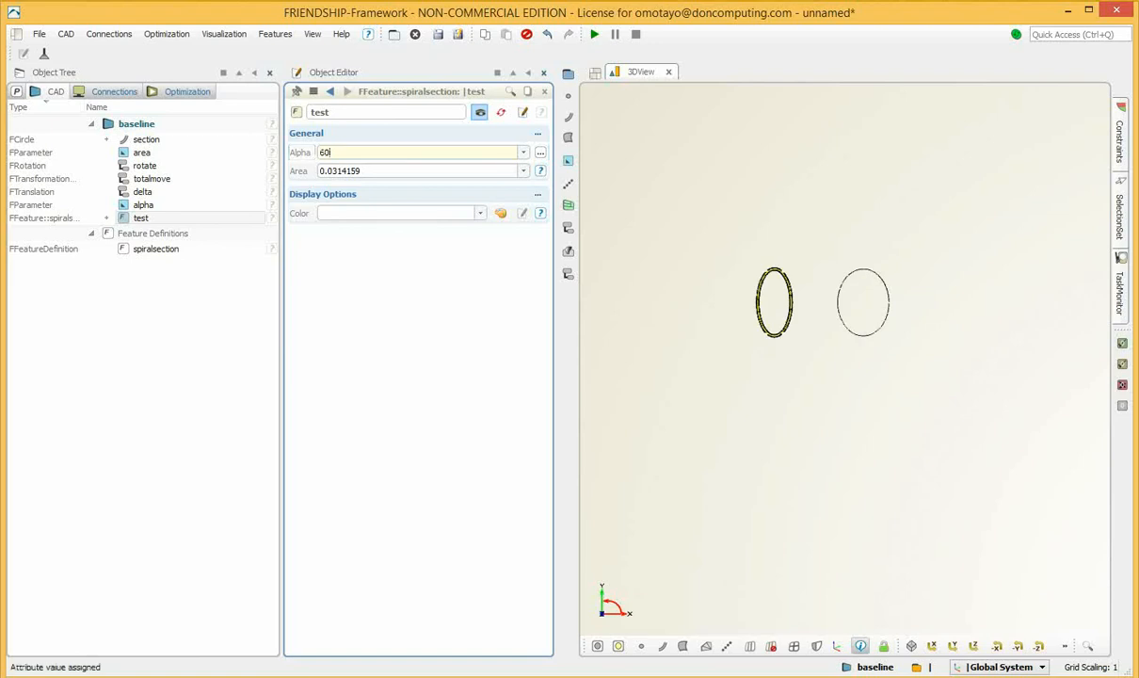
Try an Area value of 0.5 on the test feature
key("Tab")
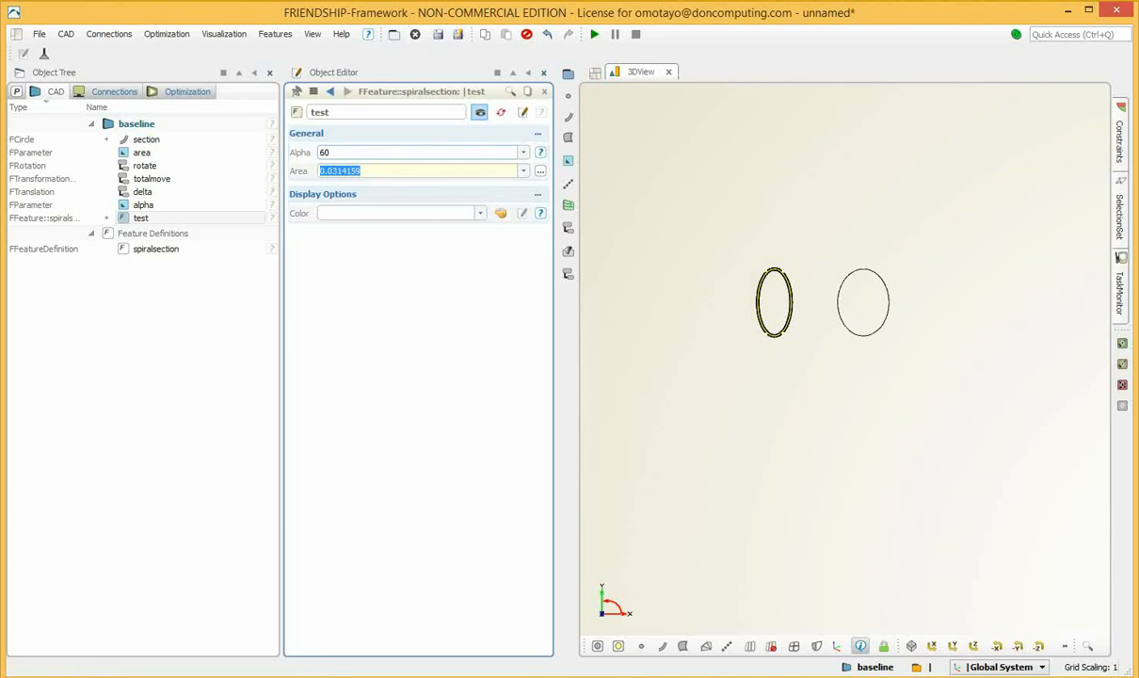
type("0.5")
key("Return")
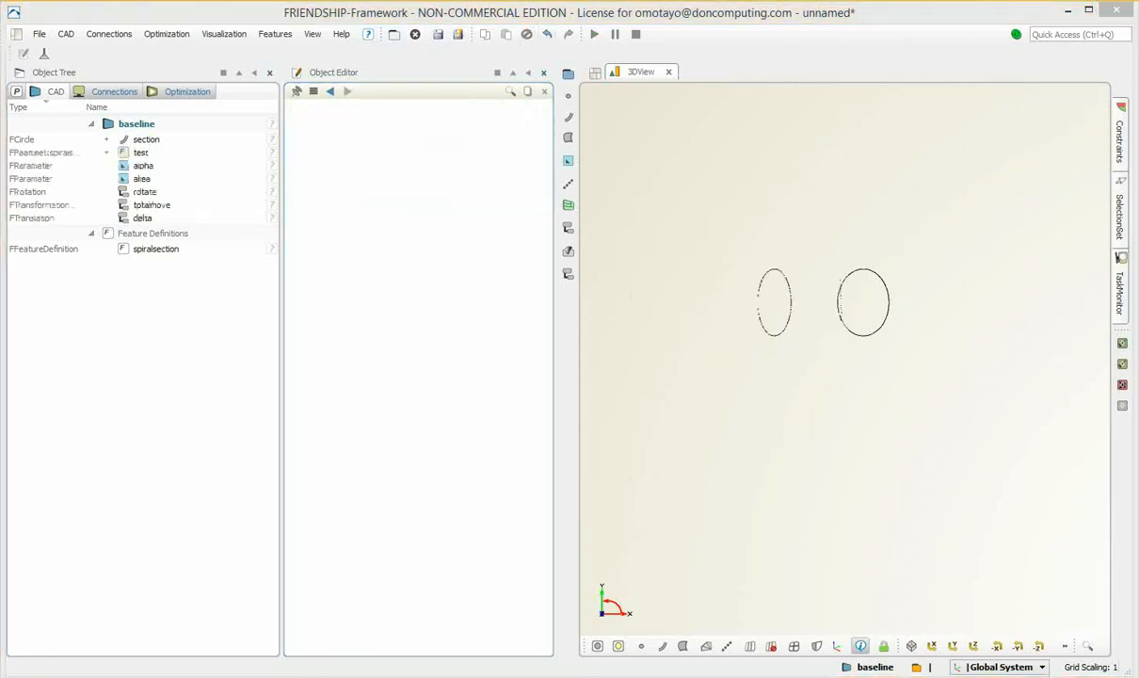
Group all objects from section through delta into a new scope named Design
left_click(146, 140)
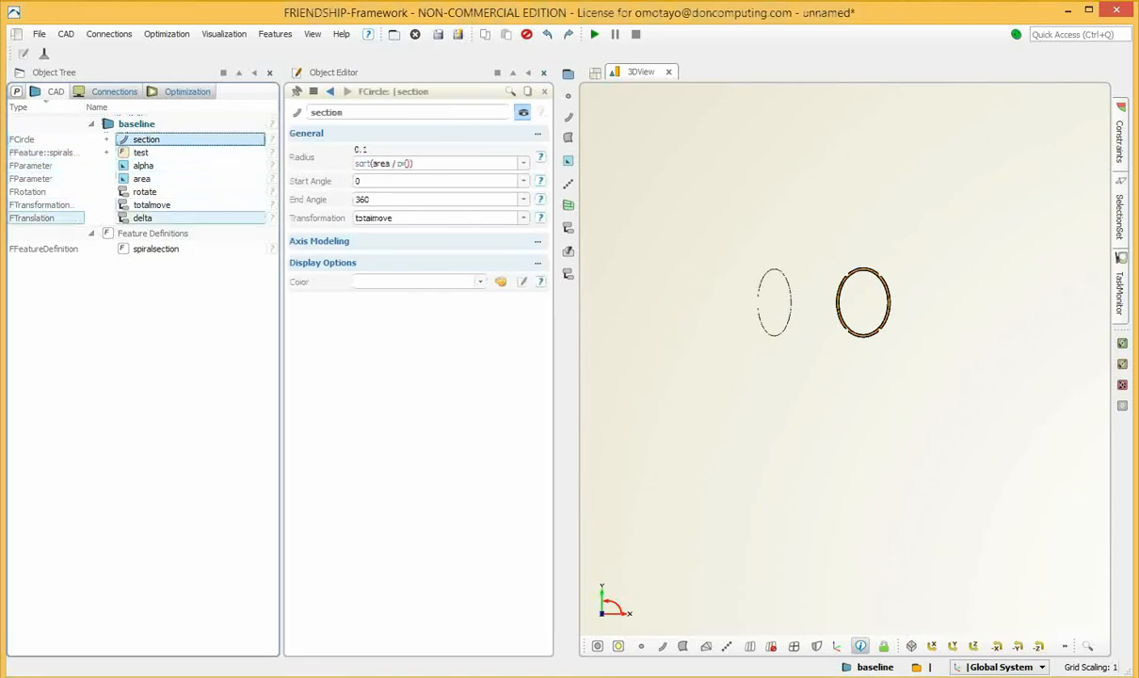
left_click(142, 217, "shift")
right_click(141, 139)
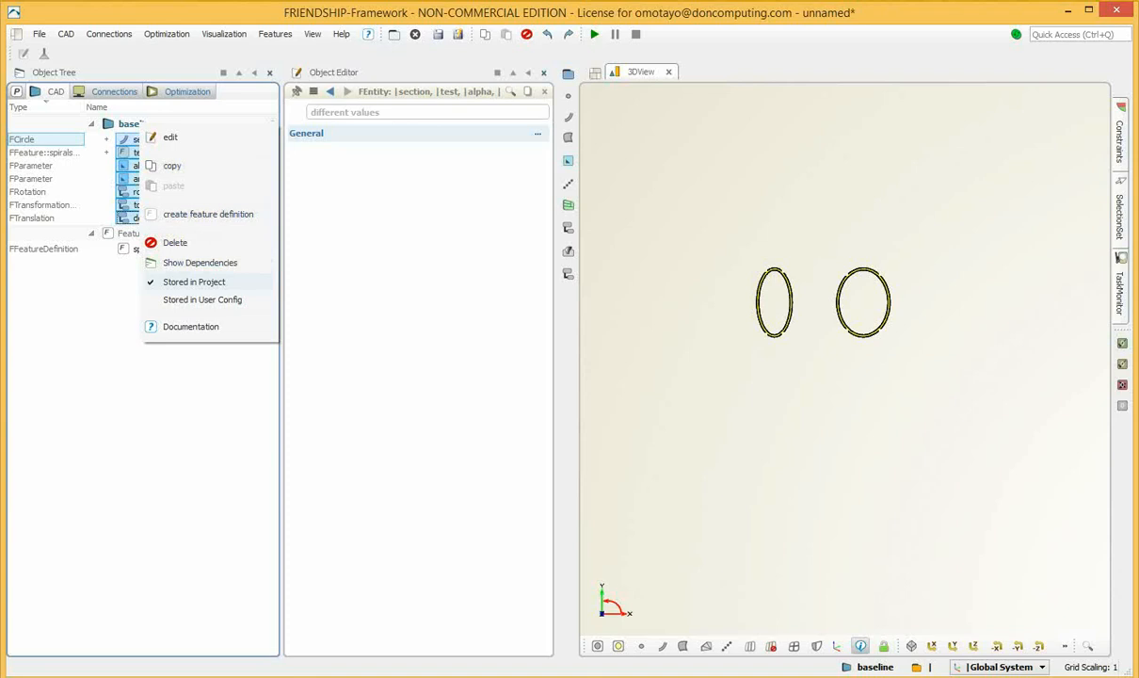
left_click(66, 34)
left_click(83, 56)
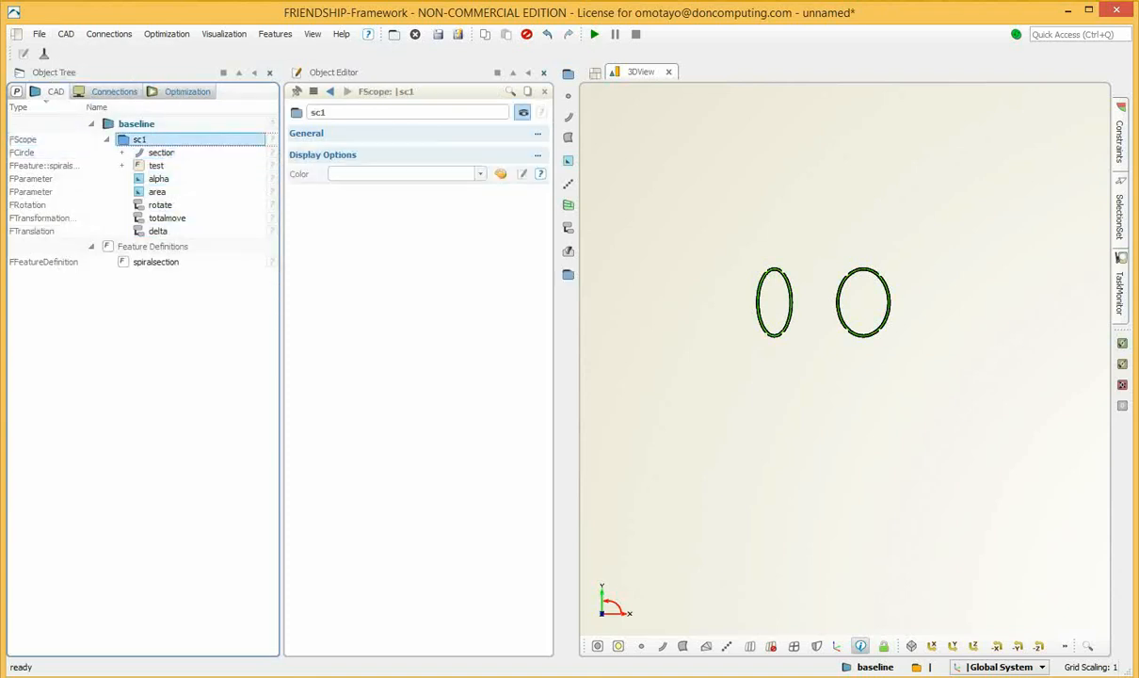
type("Design")
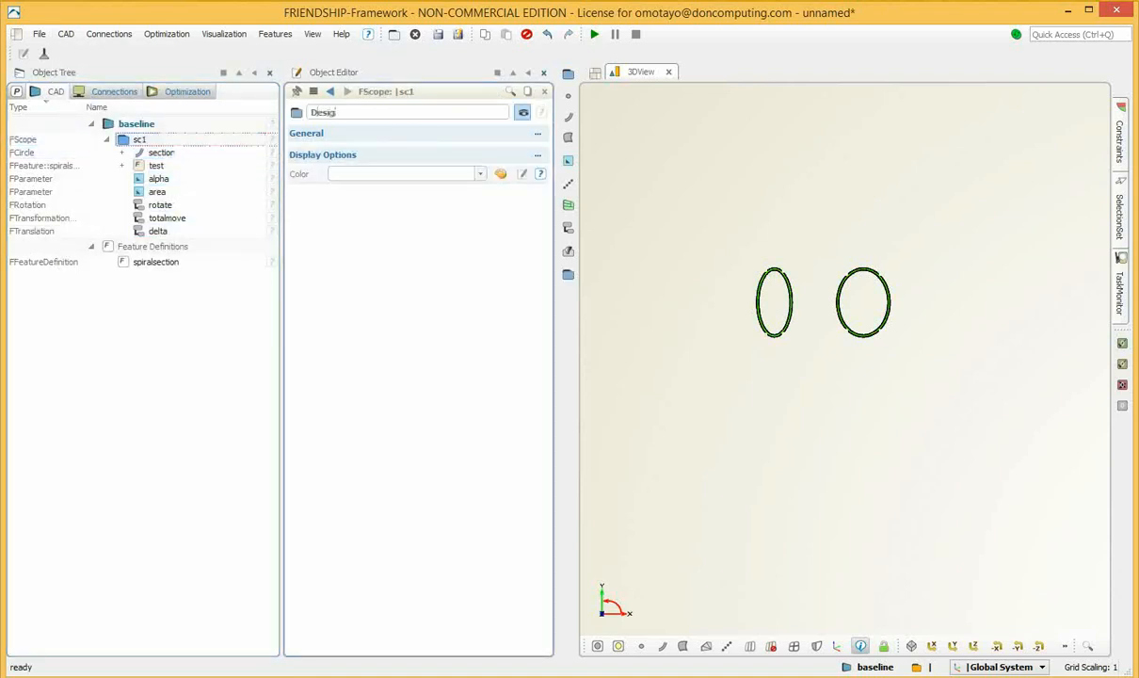
key("Return")
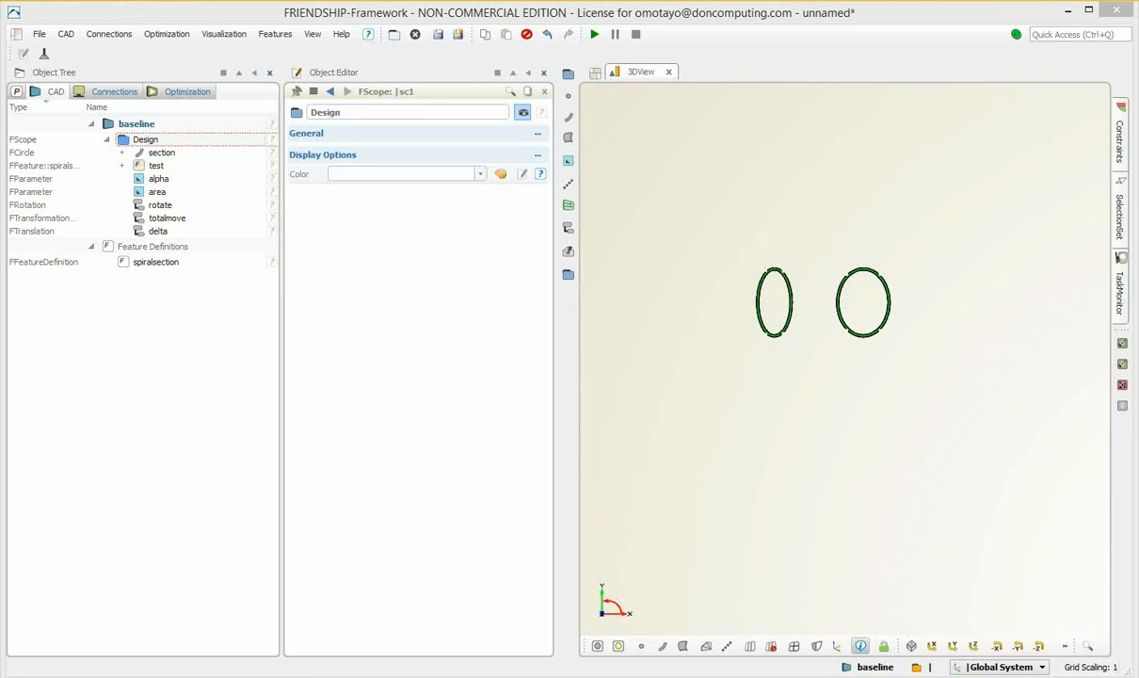
Create a line curve outside the Design scope and name it alphafunction
left_click(66, 34)
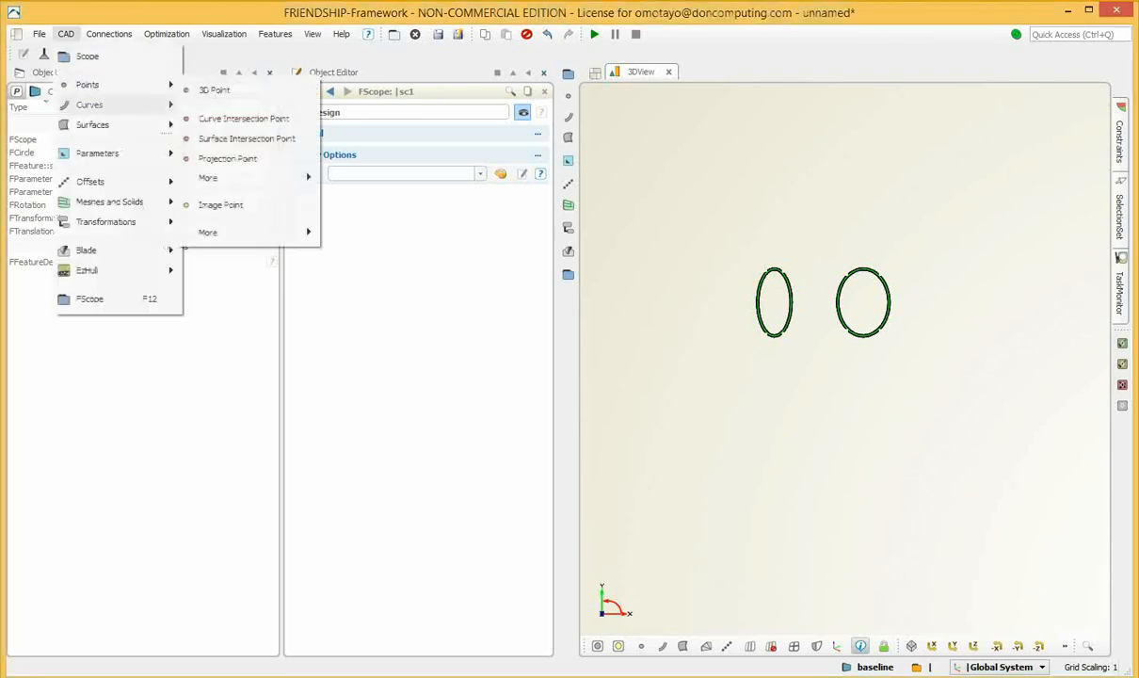
mouse_move(89, 105)
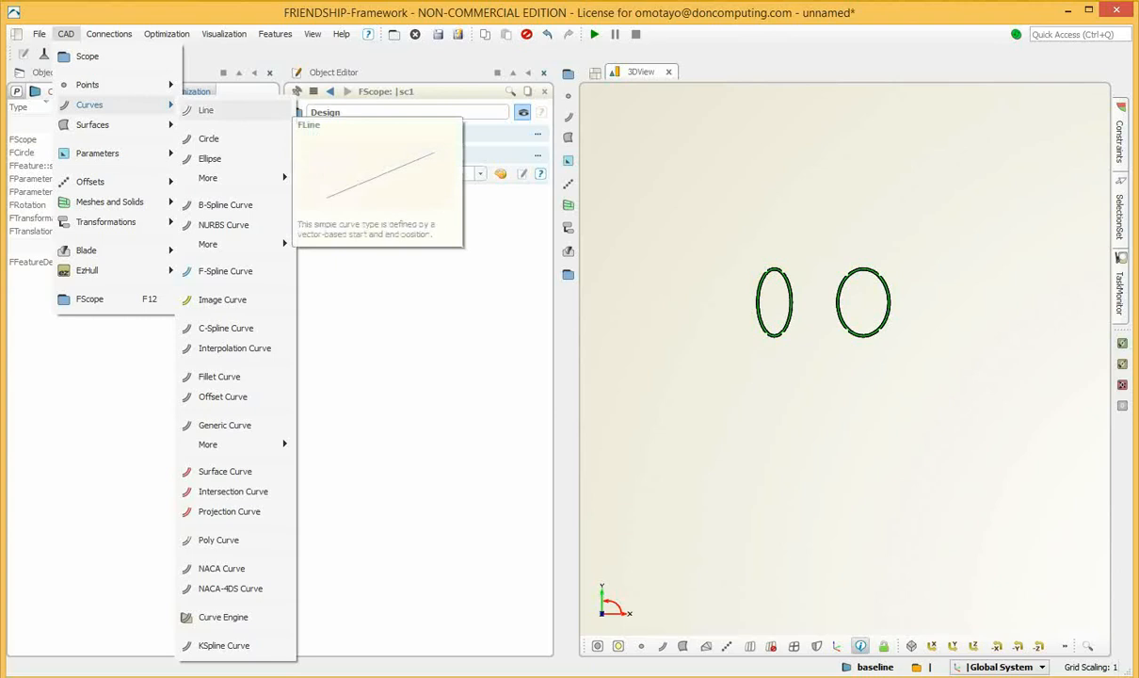
left_click(205, 110)
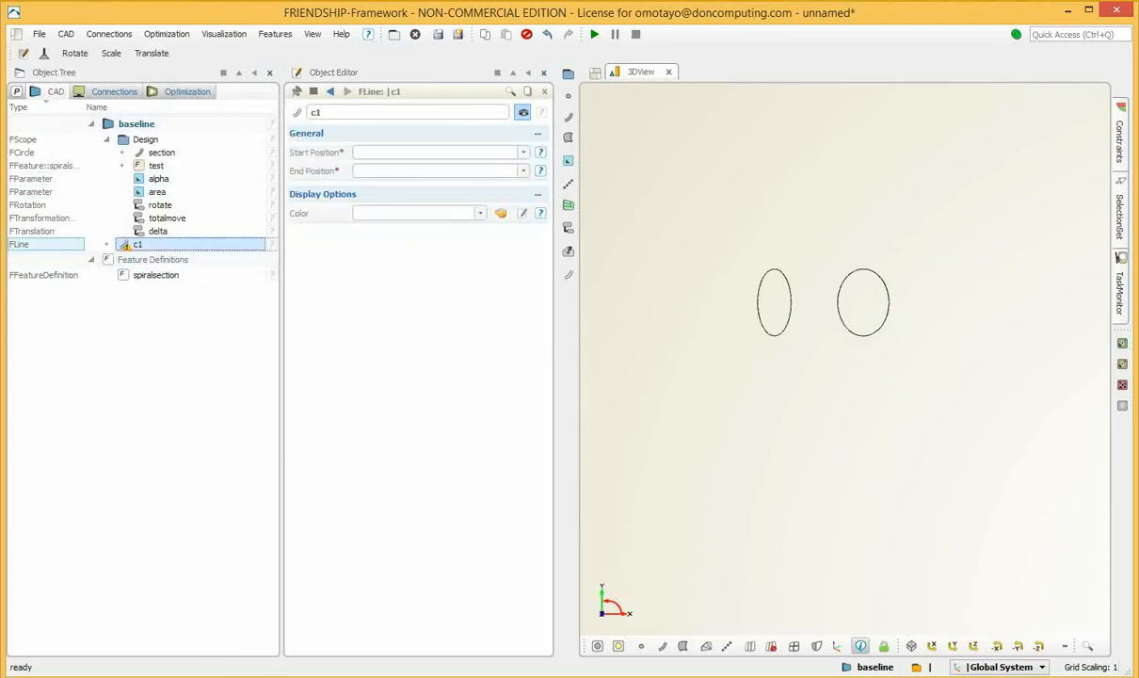
left_click_drag(325, 112, 260, 110)
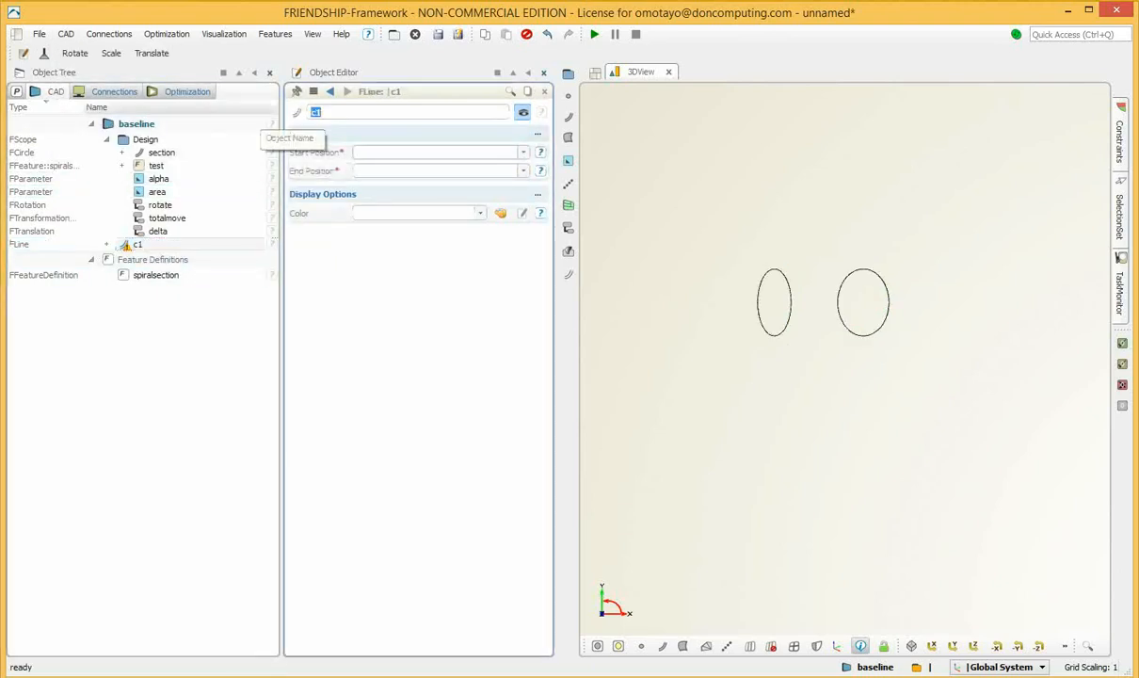
type("alpha")
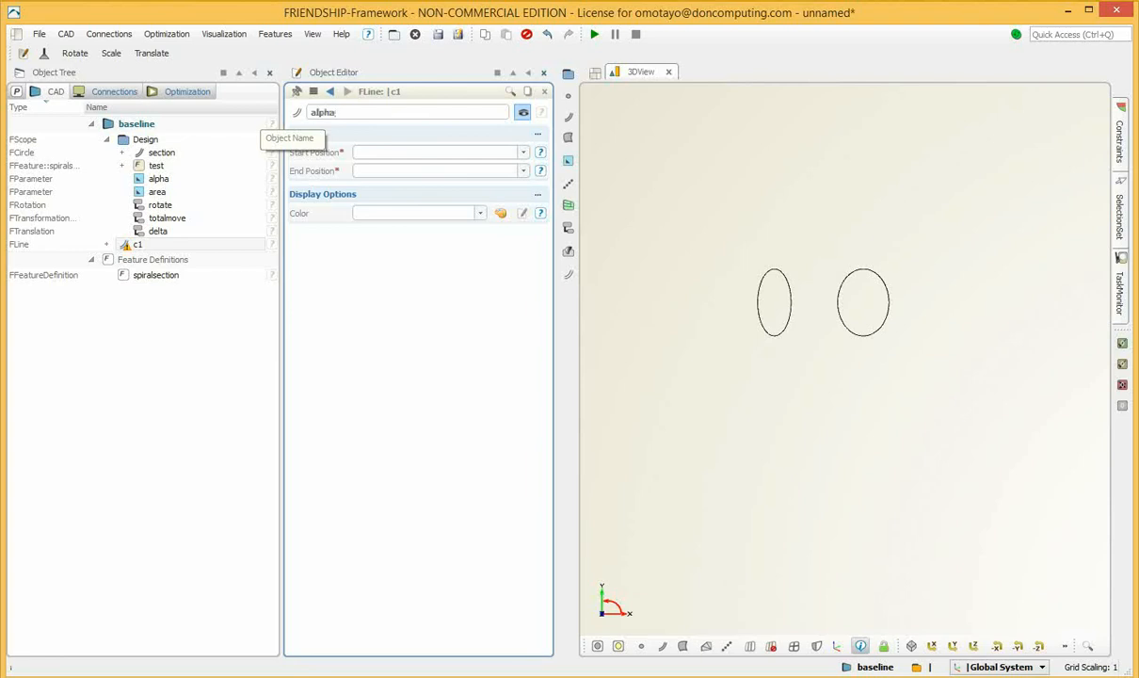
type("function")
key("Return")
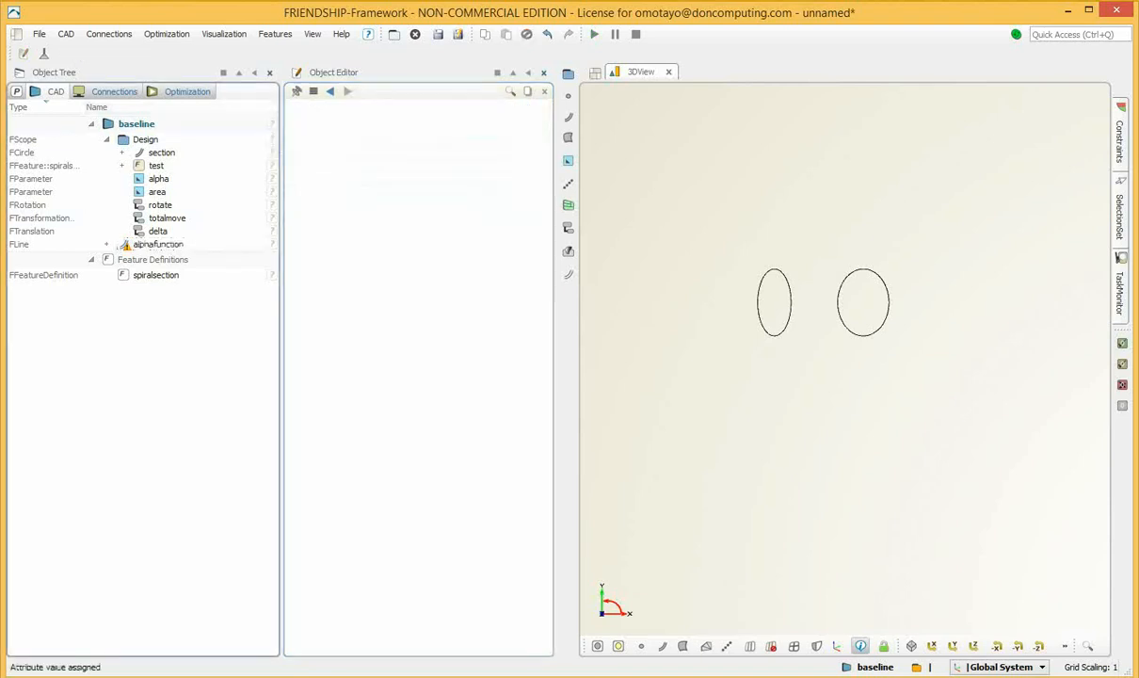
Set the start position of the alphafunction line to [0,0,0]
left_click(159, 245)
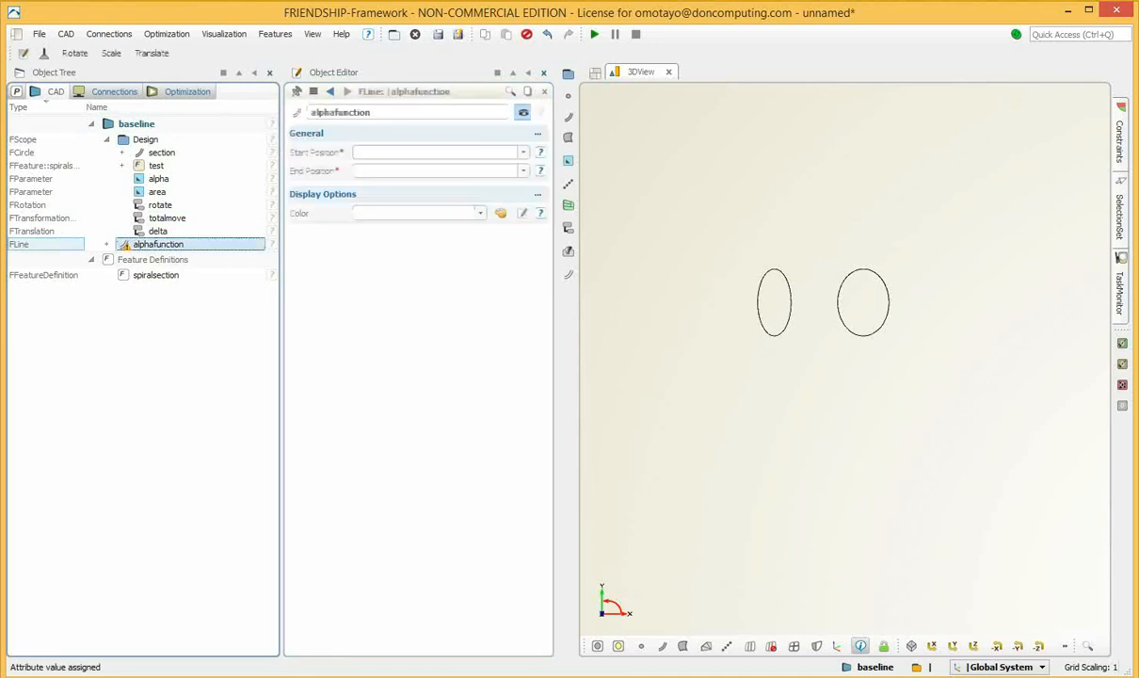
left_click(433, 152)
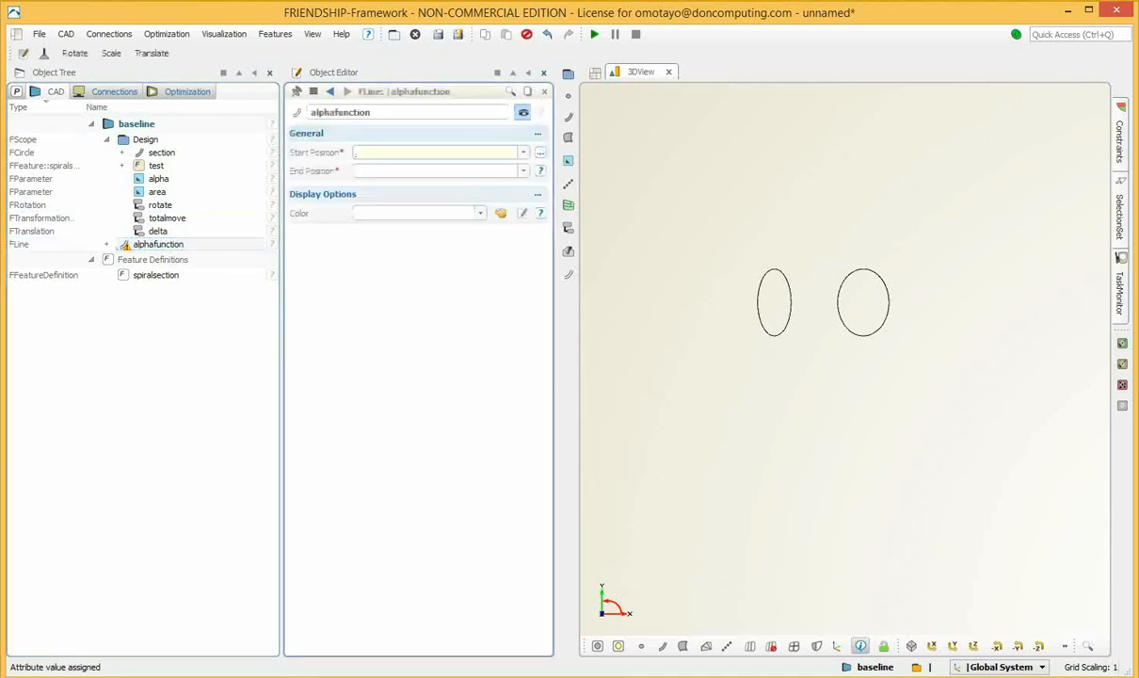
type("[")
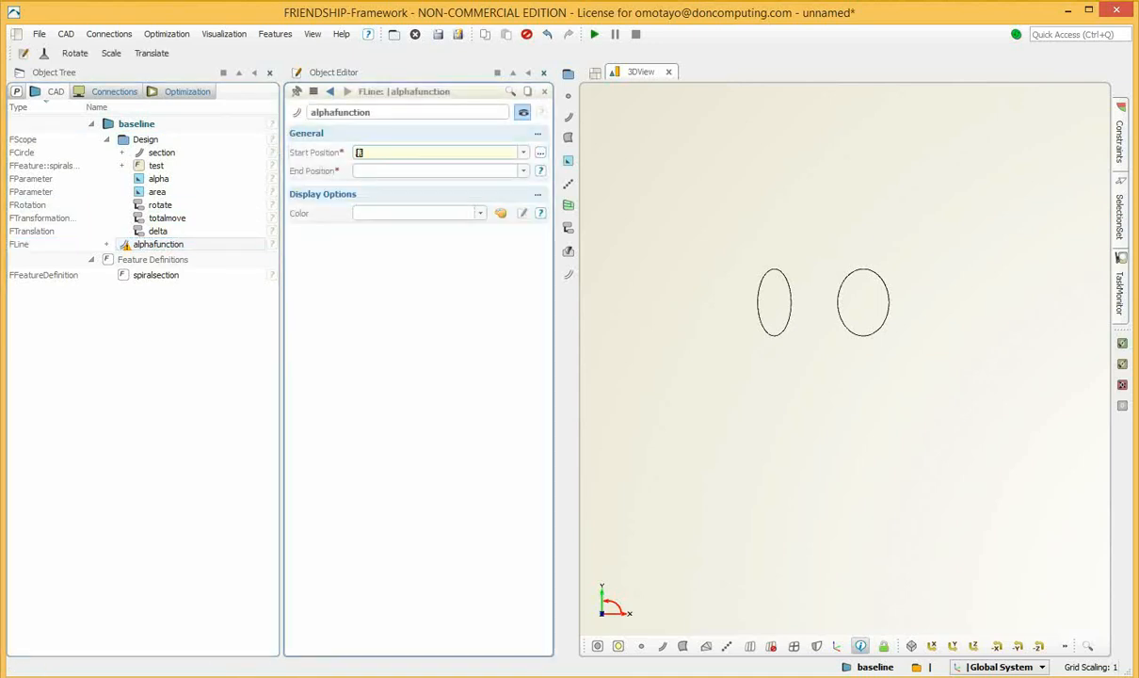
type("0")
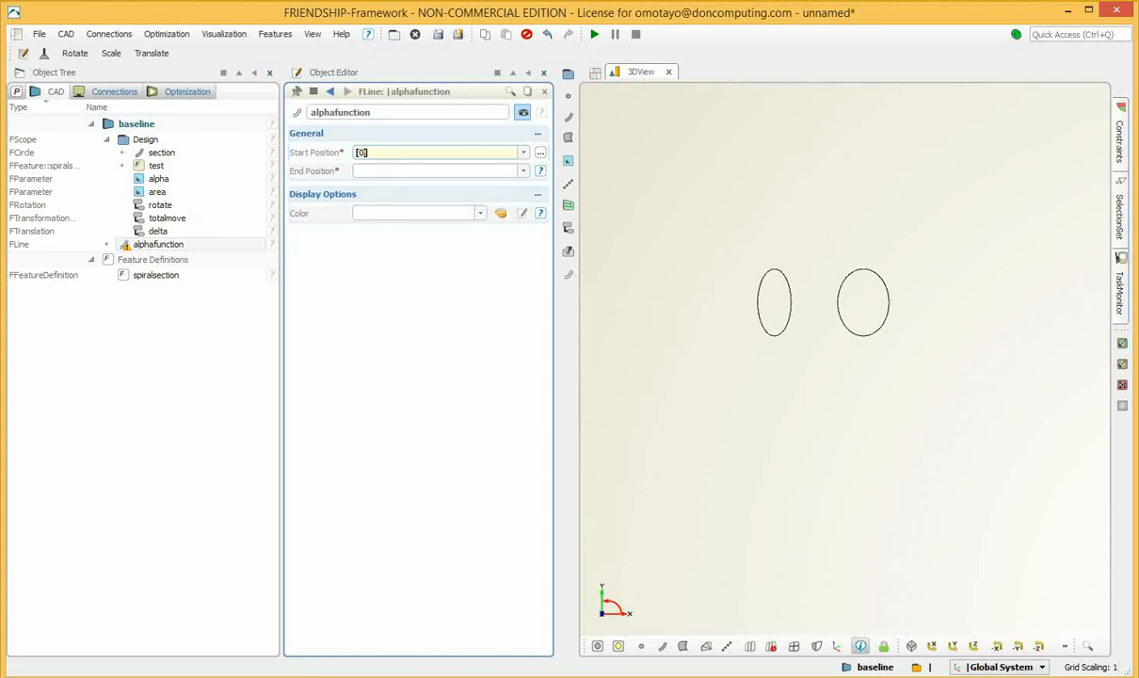
type(",0,0")
key("Return")
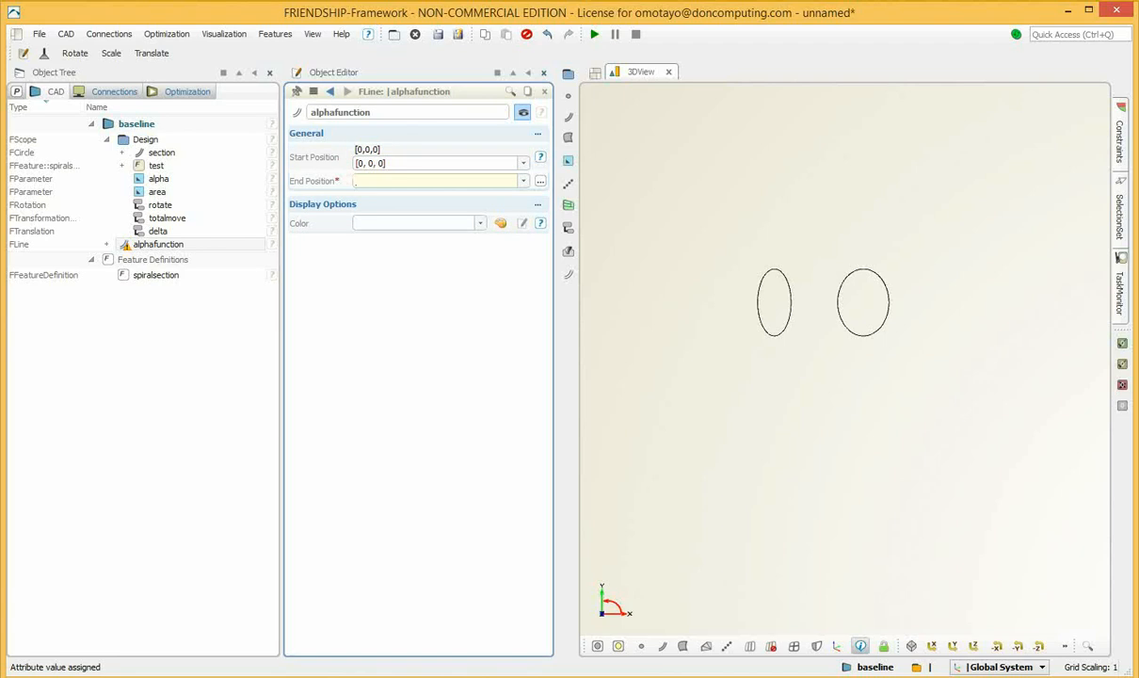
Set the end position of the alphafunction line to [1,1,0]
type("[]")
type("1")
type(",1,0")
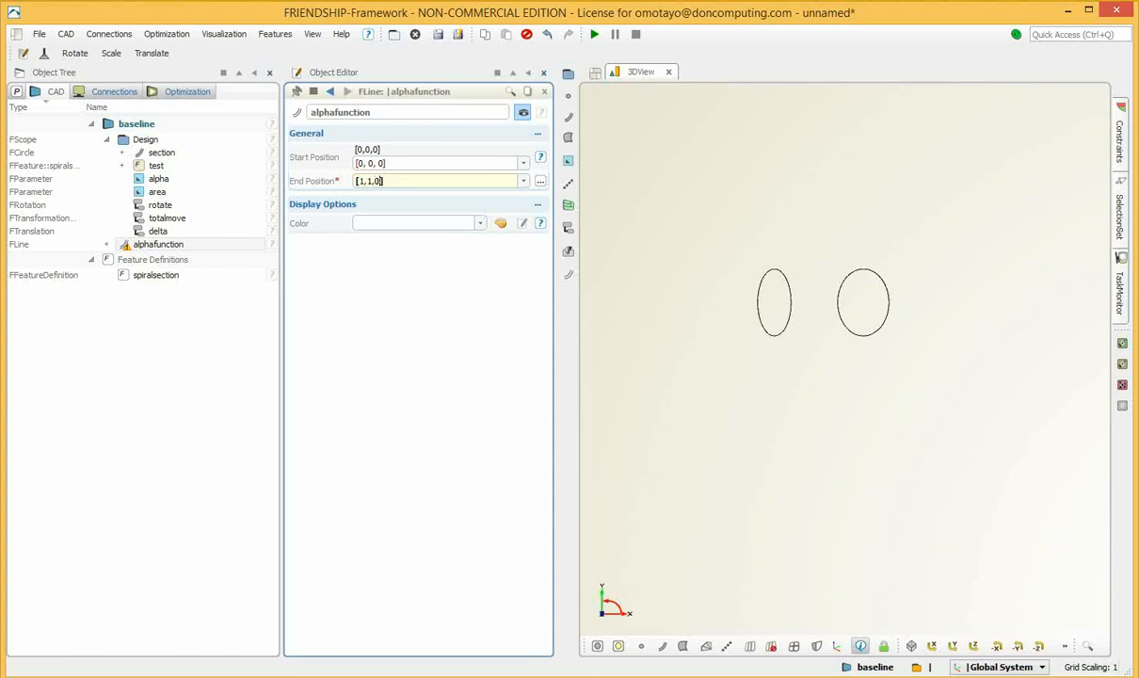
key("Return")
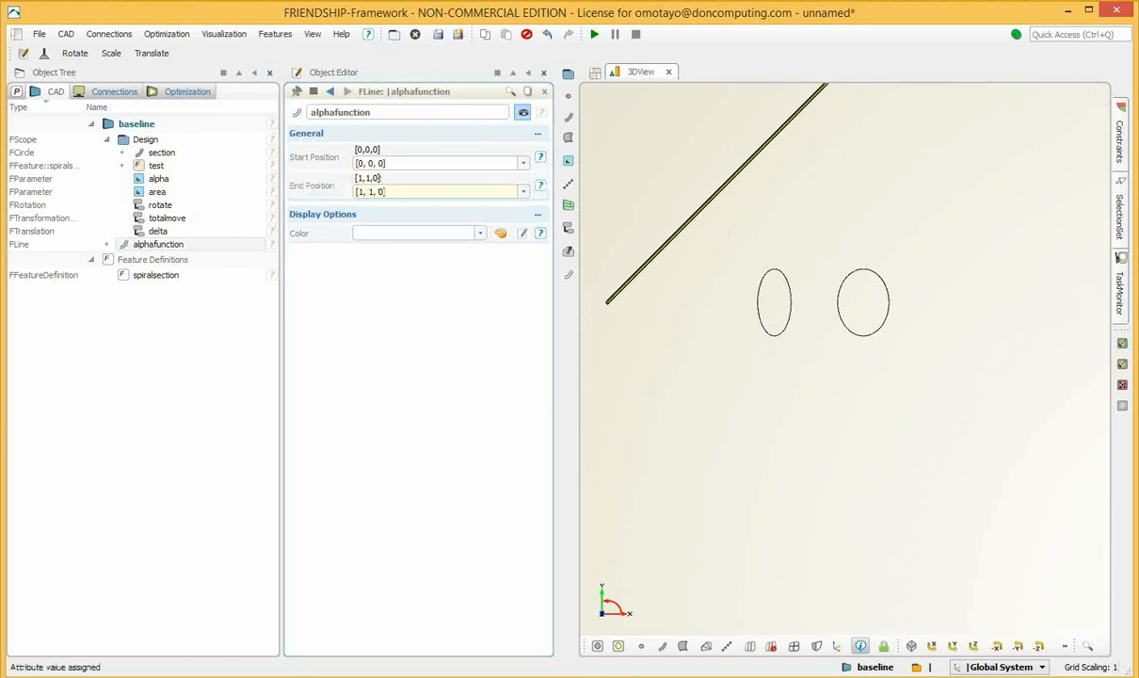
middle_click_drag(823, 292, 851, 338)
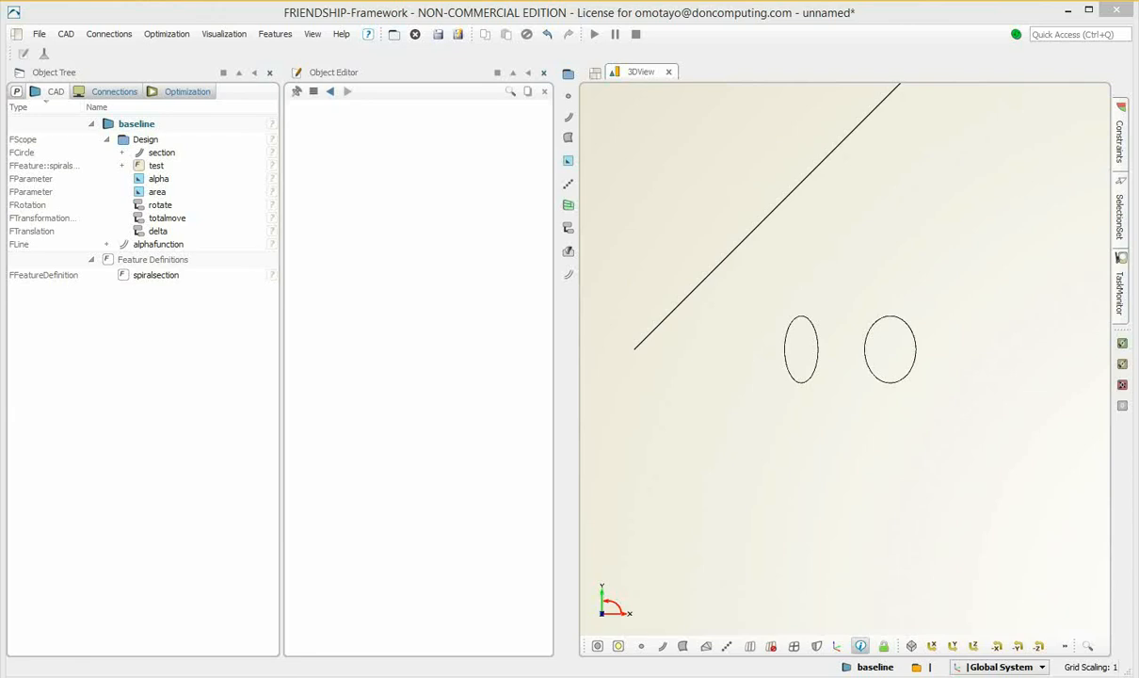
Start a planar B-spline curve feature with 5 control vertices
left_click(66, 34)
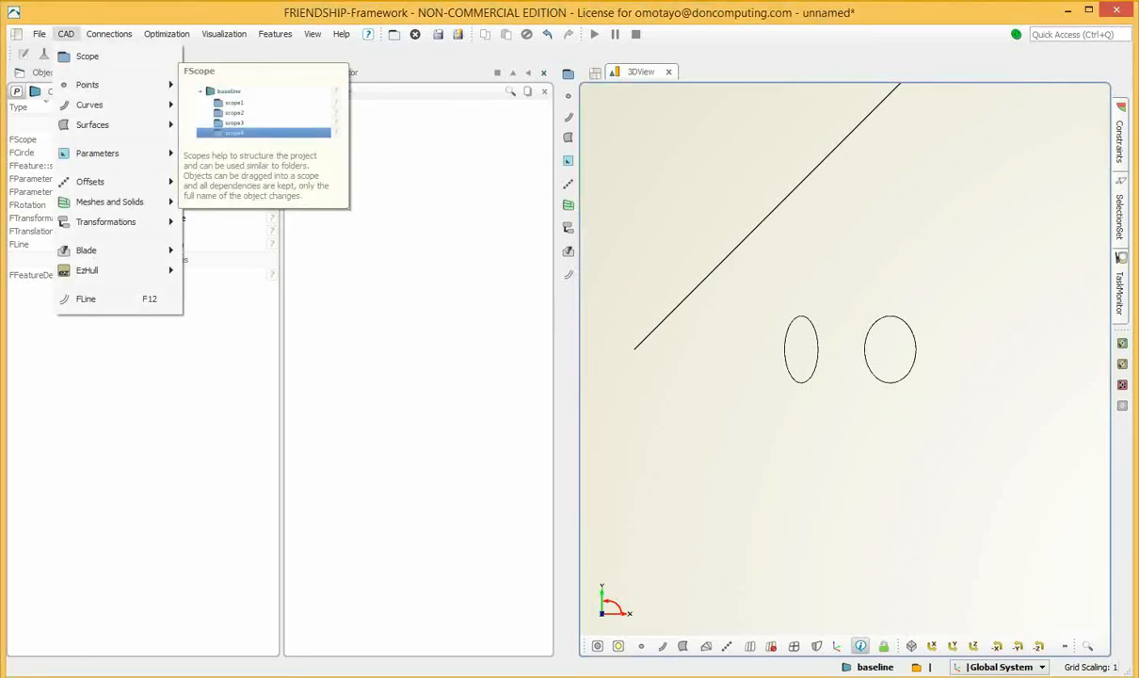
mouse_move(95, 104)
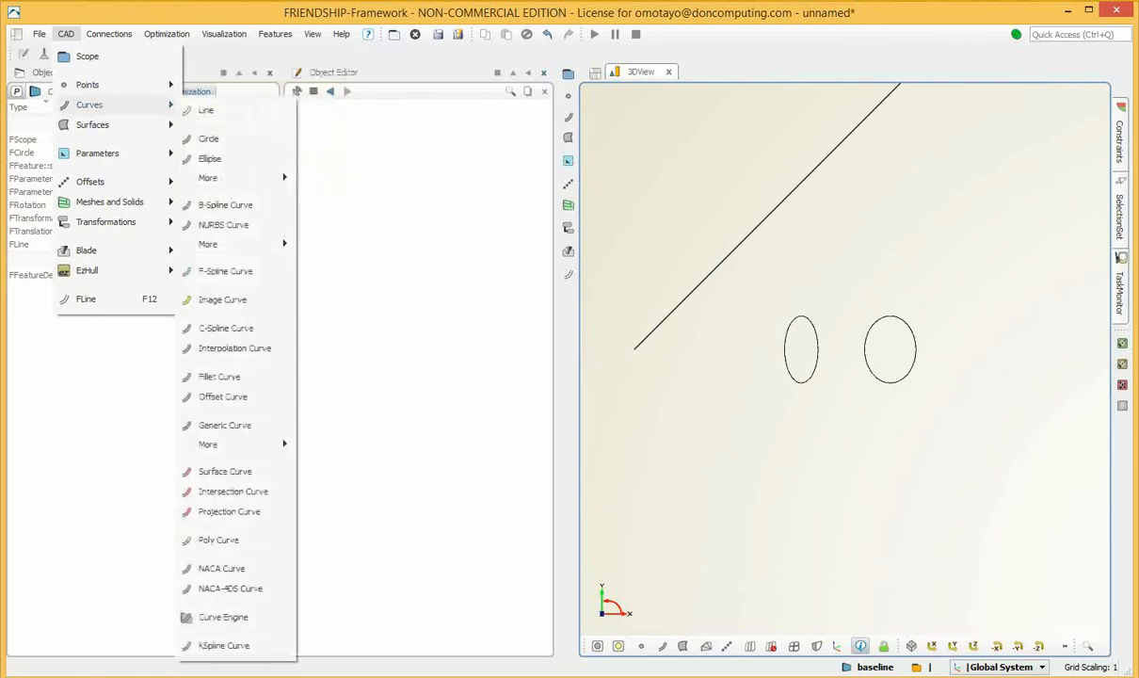
mouse_move(226, 243)
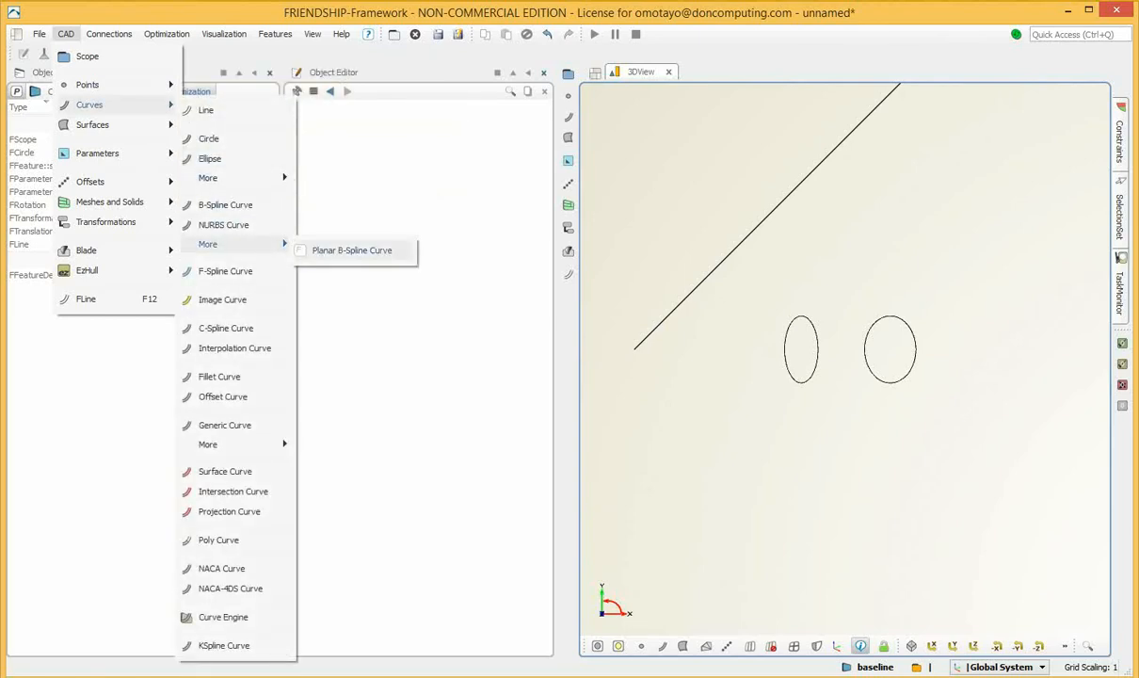
left_click(352, 250)
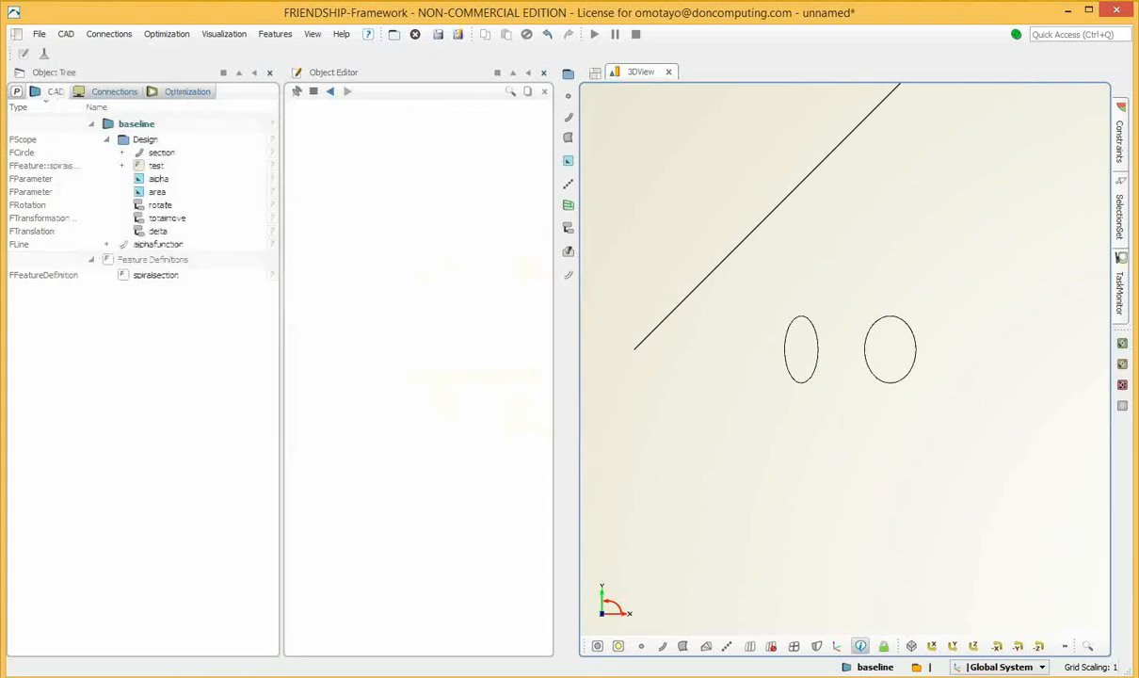
double_click(633, 399)
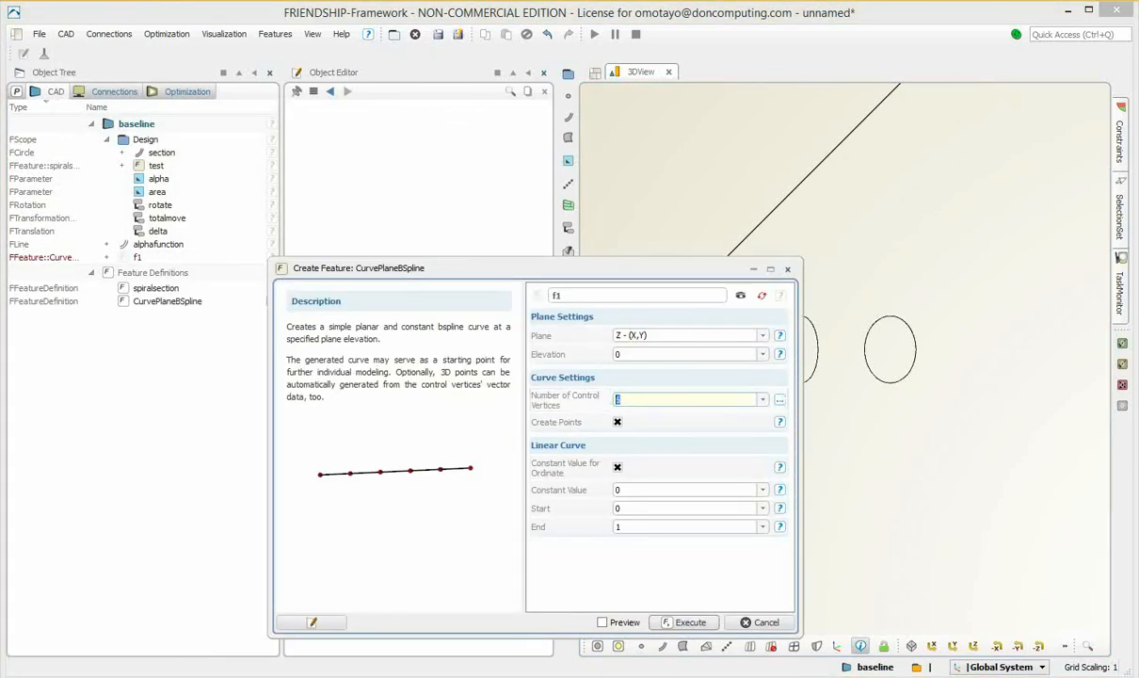
type("5")
Set the planar B-spline's constant value to pi()/100 and execute the feature
left_click_drag(650, 489, 607, 490)
type("p")
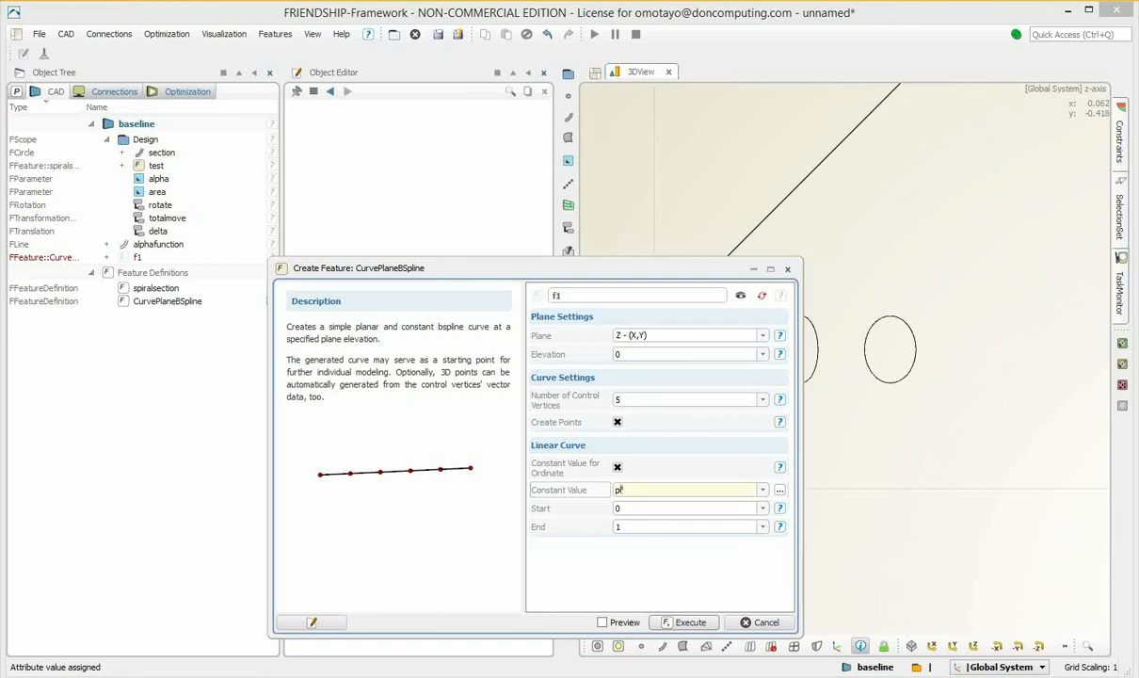
type("i()/180")
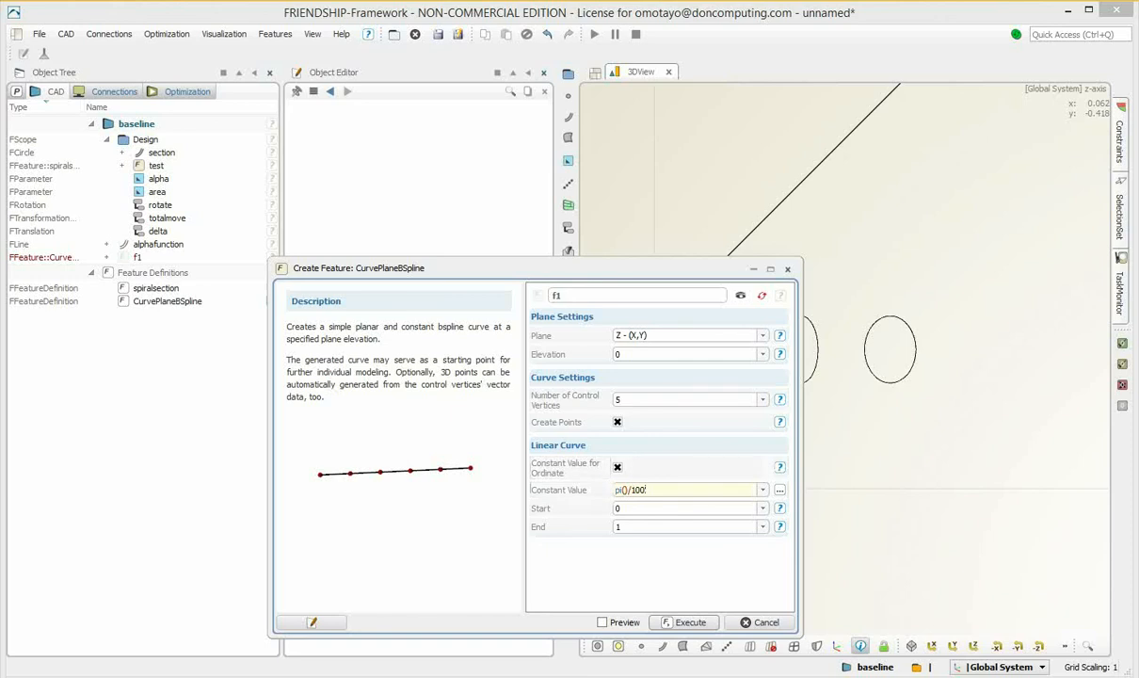
key("Return")
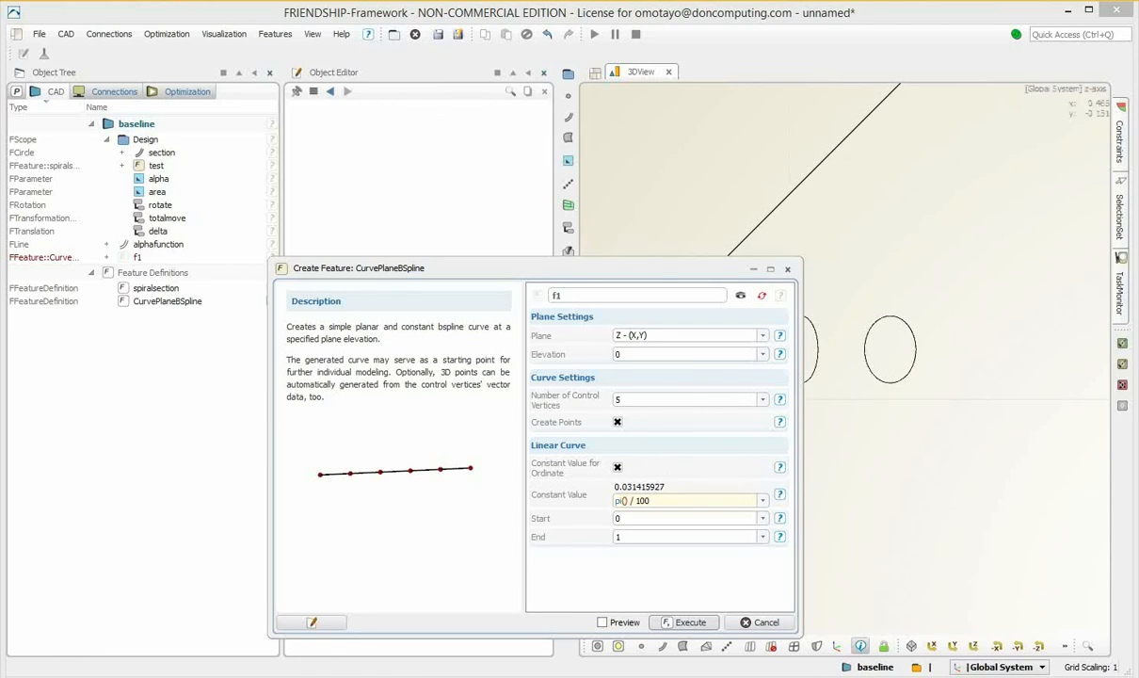
left_click(685, 623)
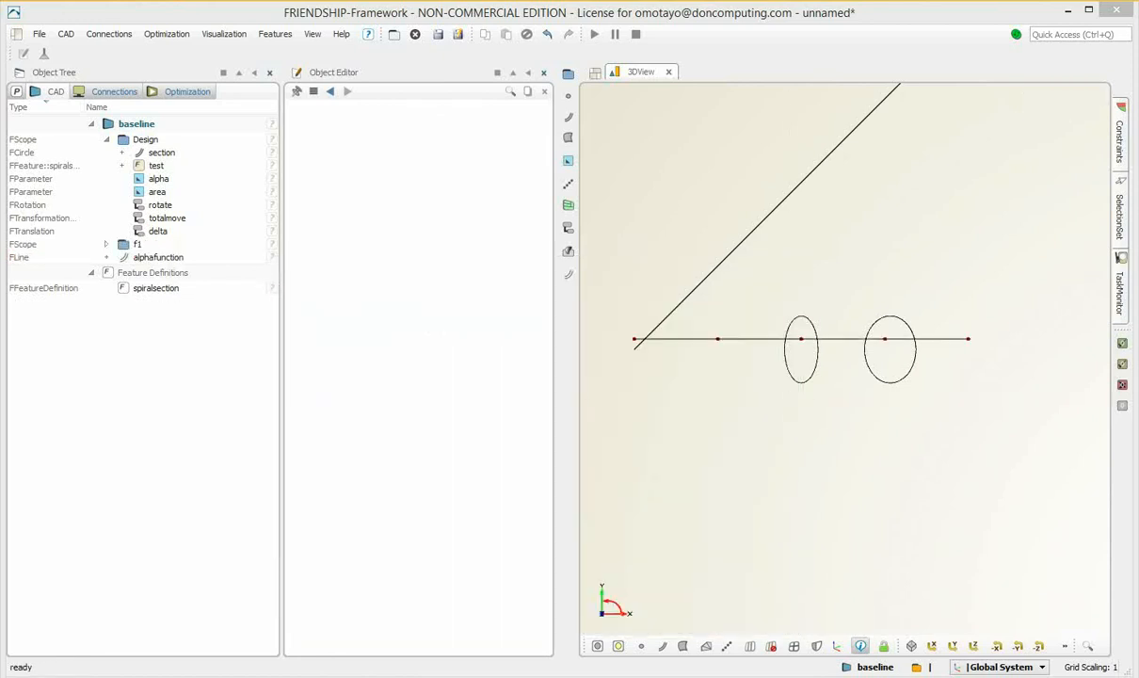
Rename the f1 scope containing the planar B-spline curve to areafunction
left_click(138, 244)
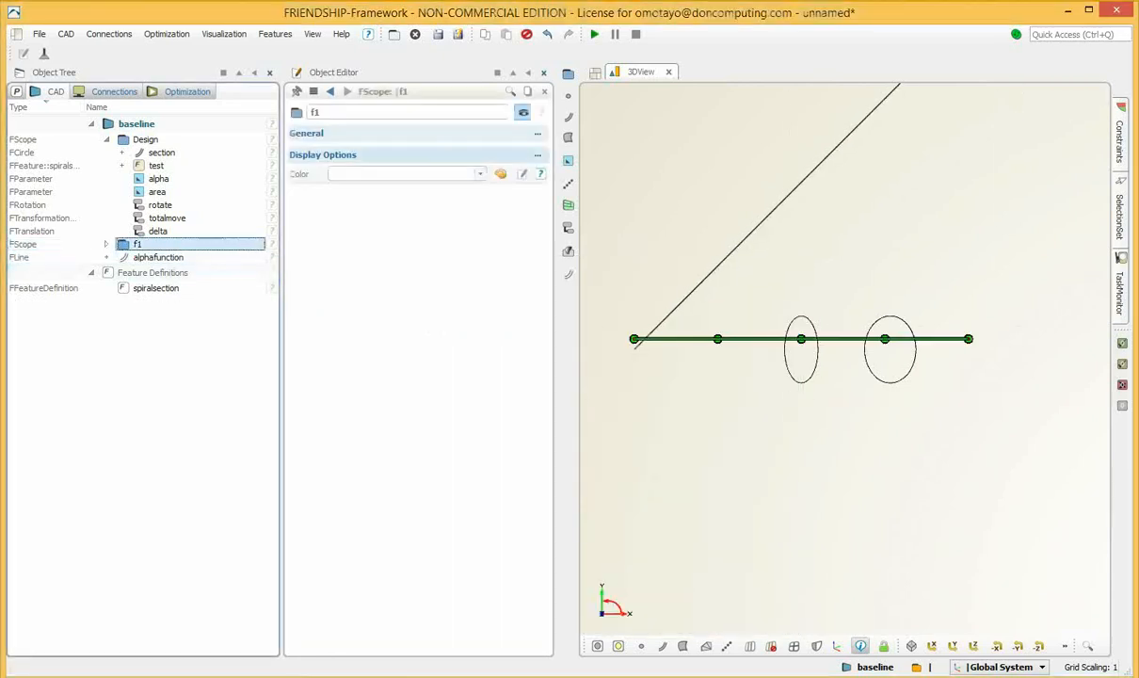
double_click(315, 112)
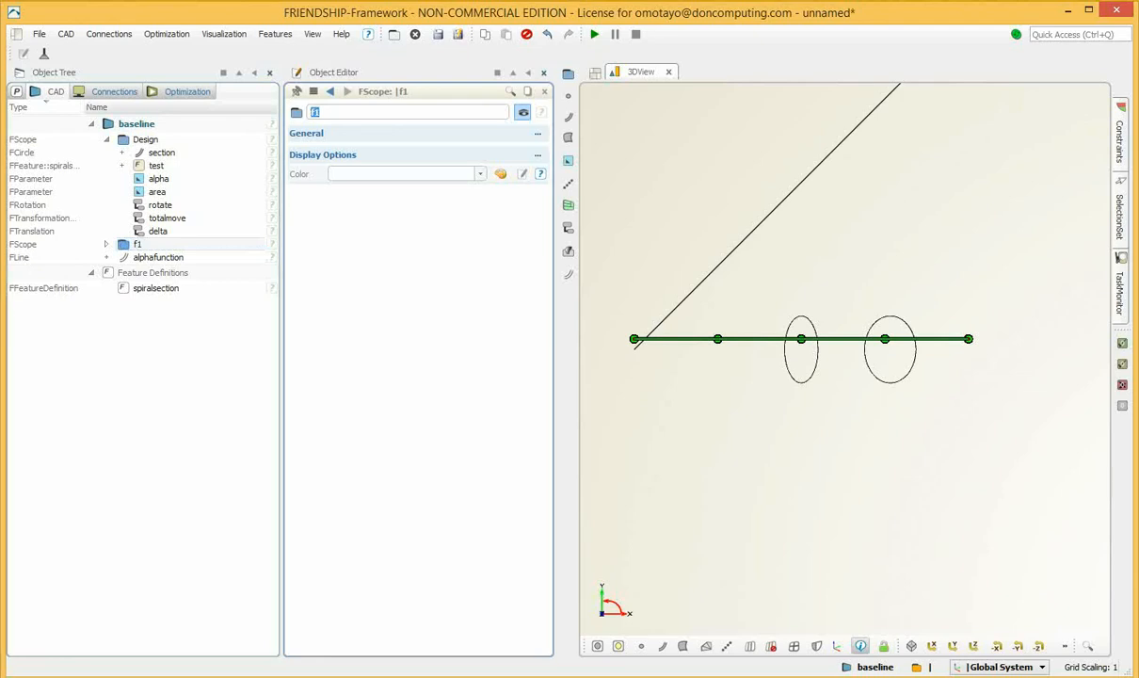
type("area")
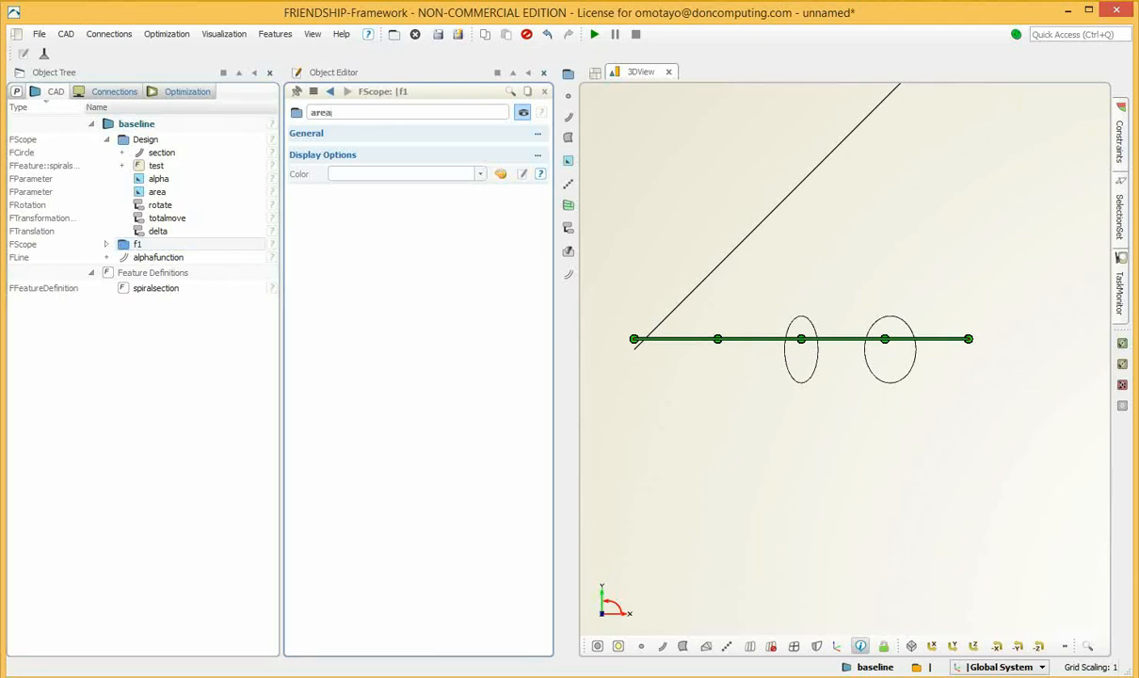
type("function")
key("Return")
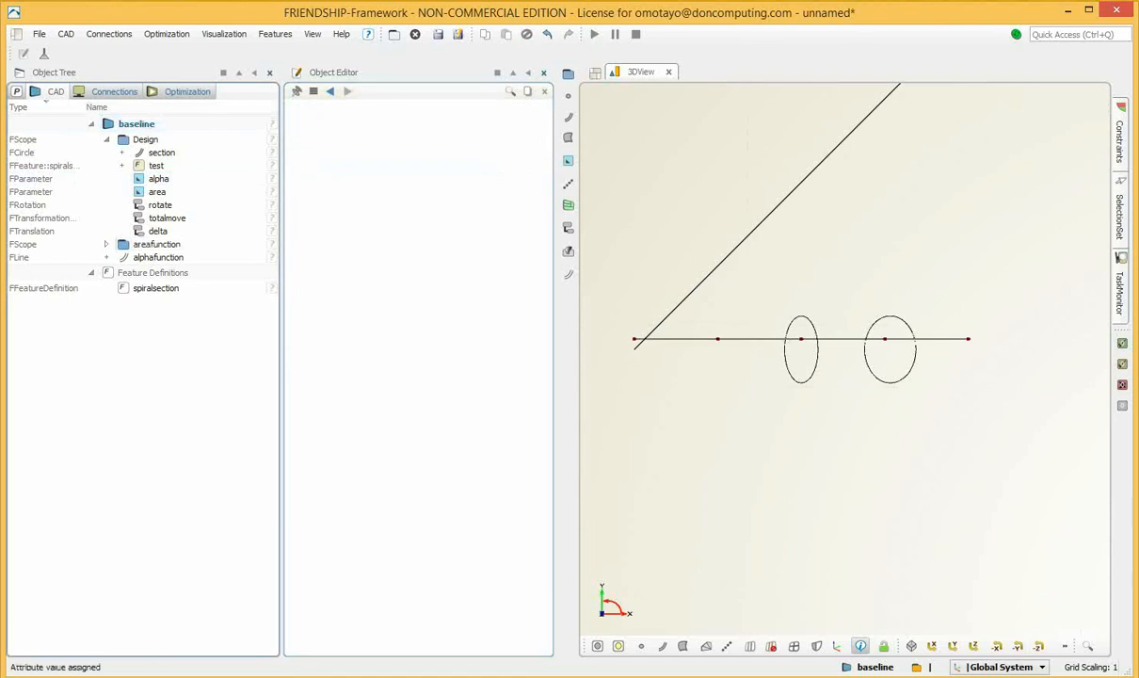
Create a curve engine and name it engine
left_click_drag(829, 295, 821, 328)
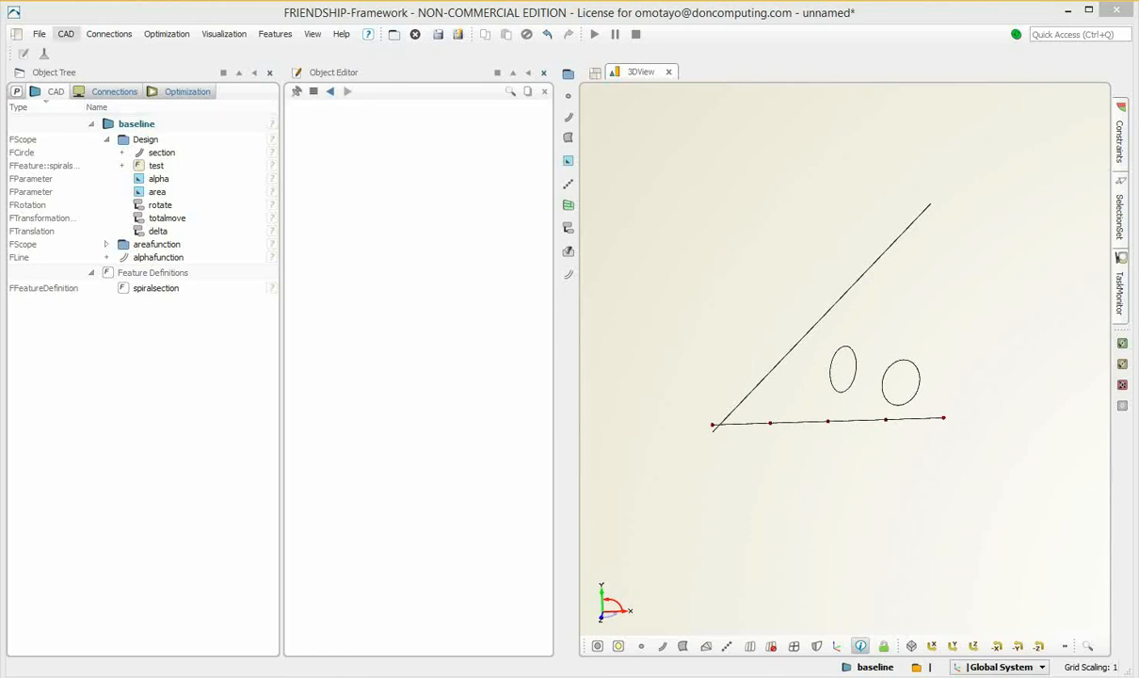
left_click(66, 34)
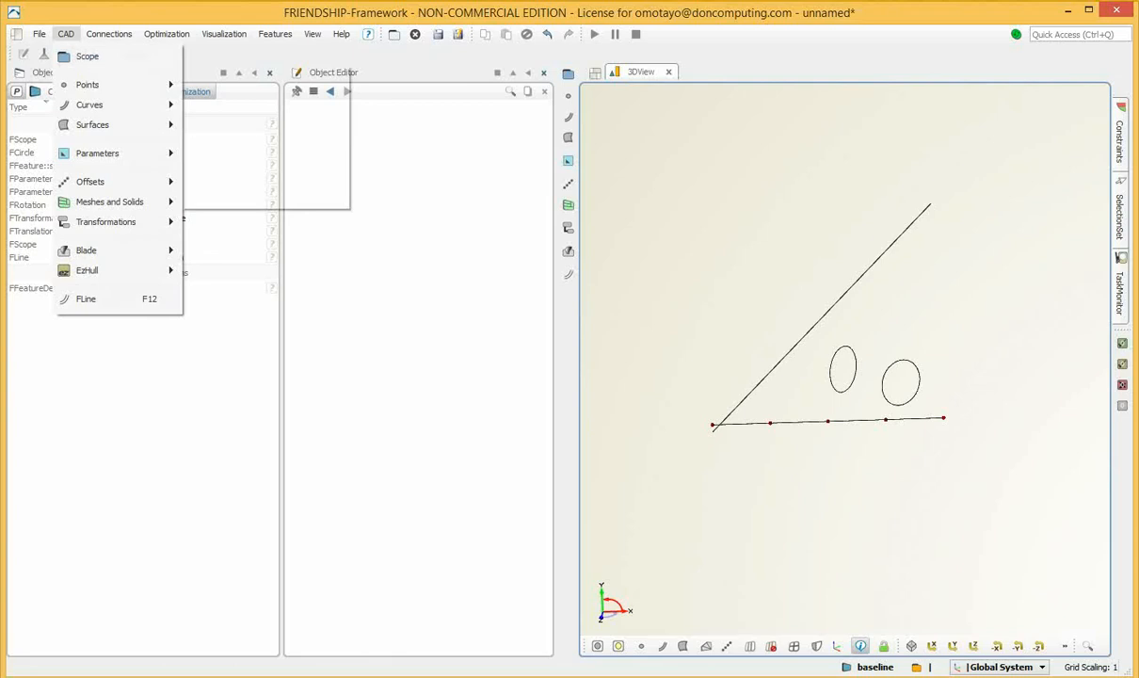
mouse_move(89, 105)
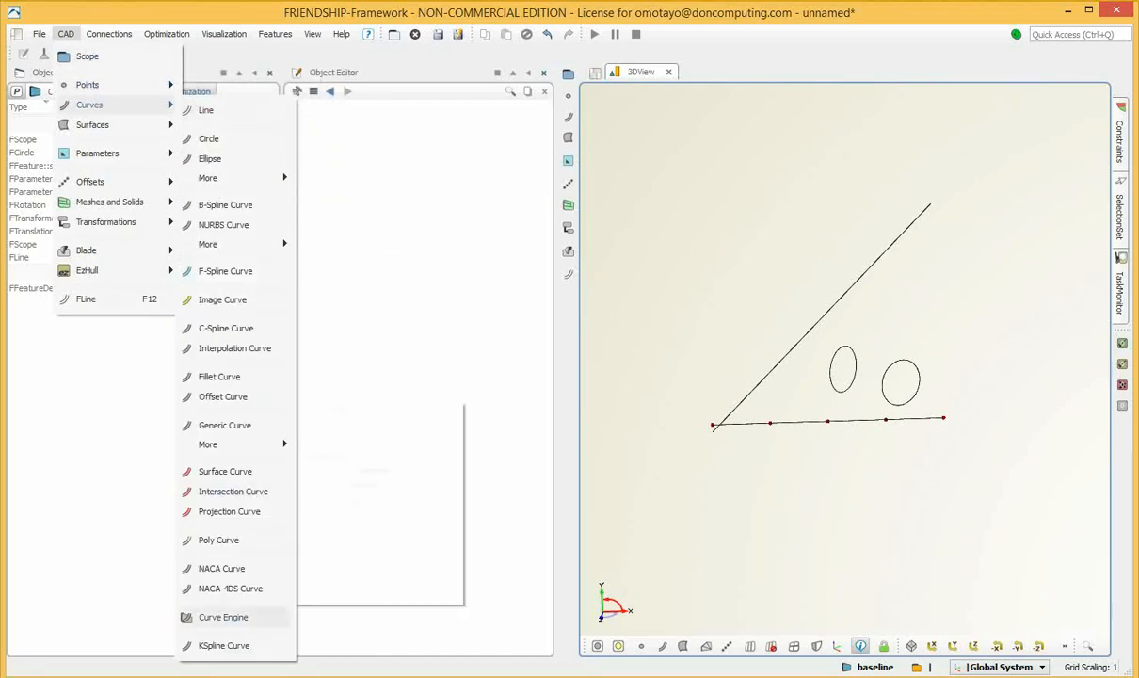
left_click(223, 617)
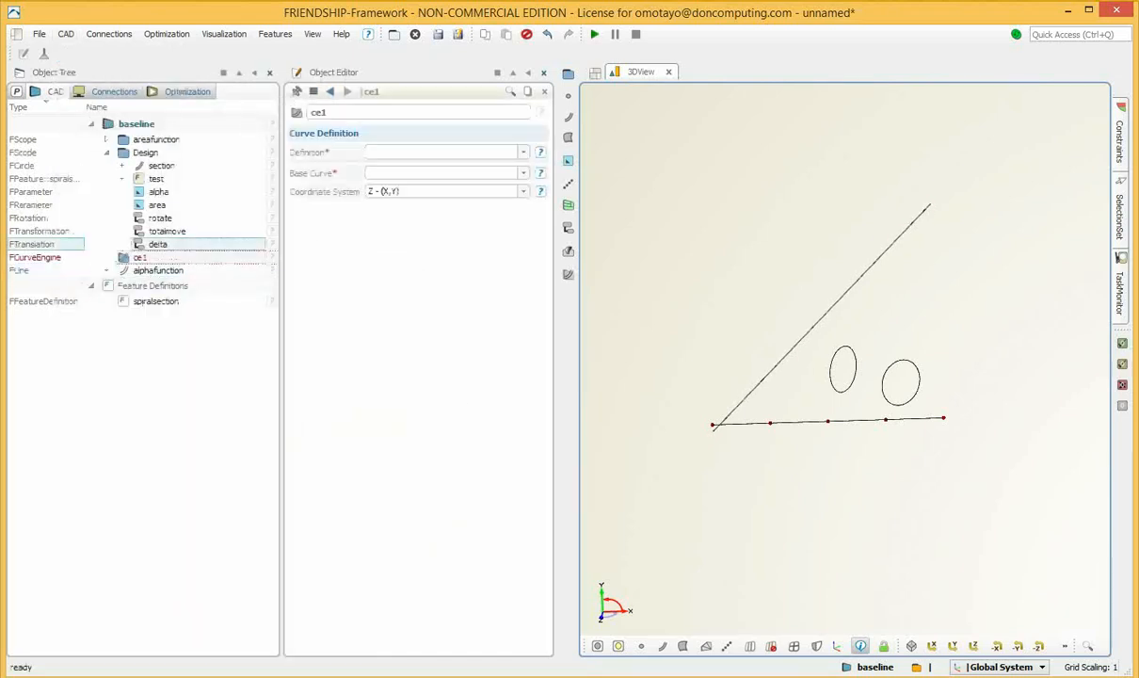
left_click_drag(329, 112, 267, 121)
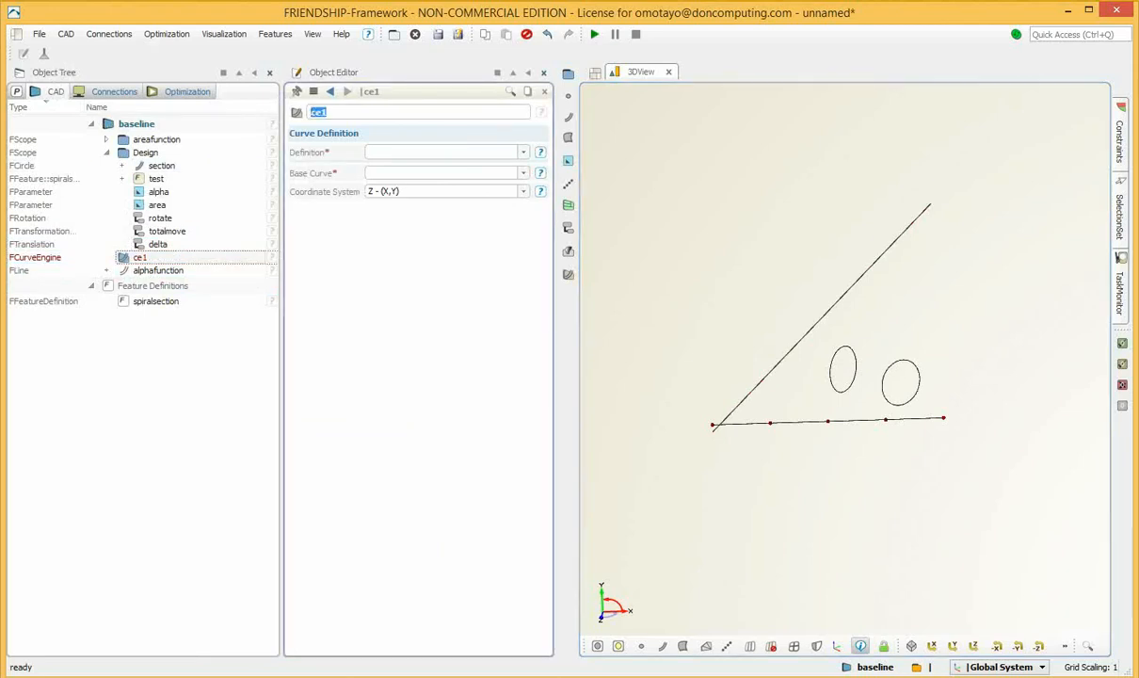
type("engine")
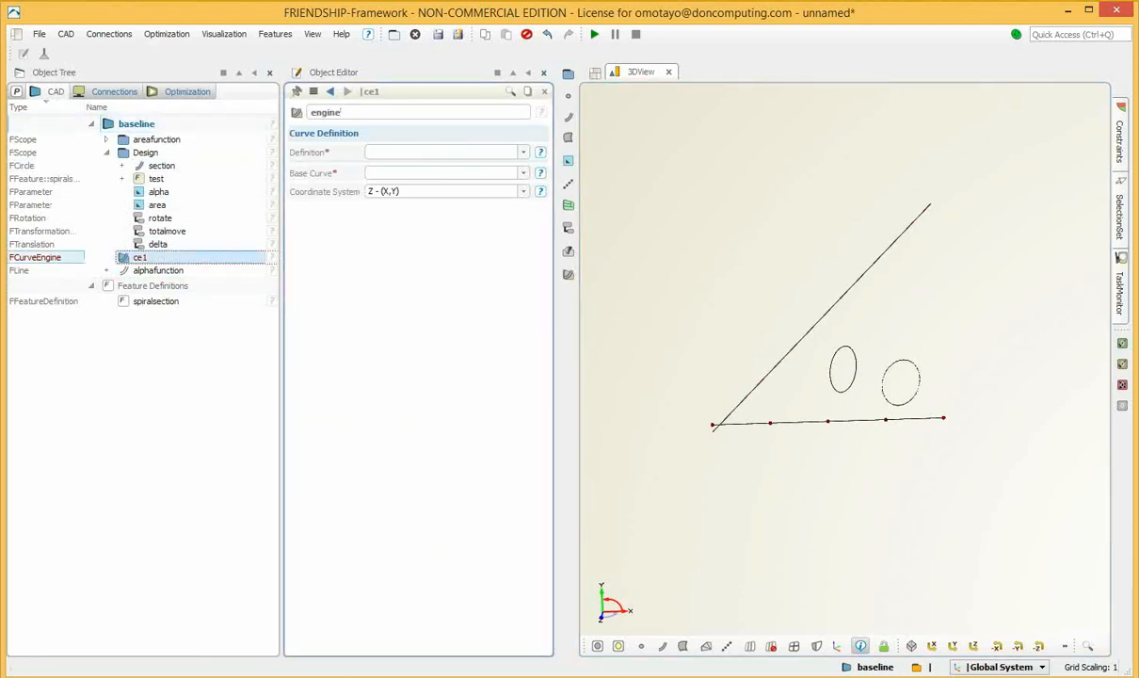
key("Return")
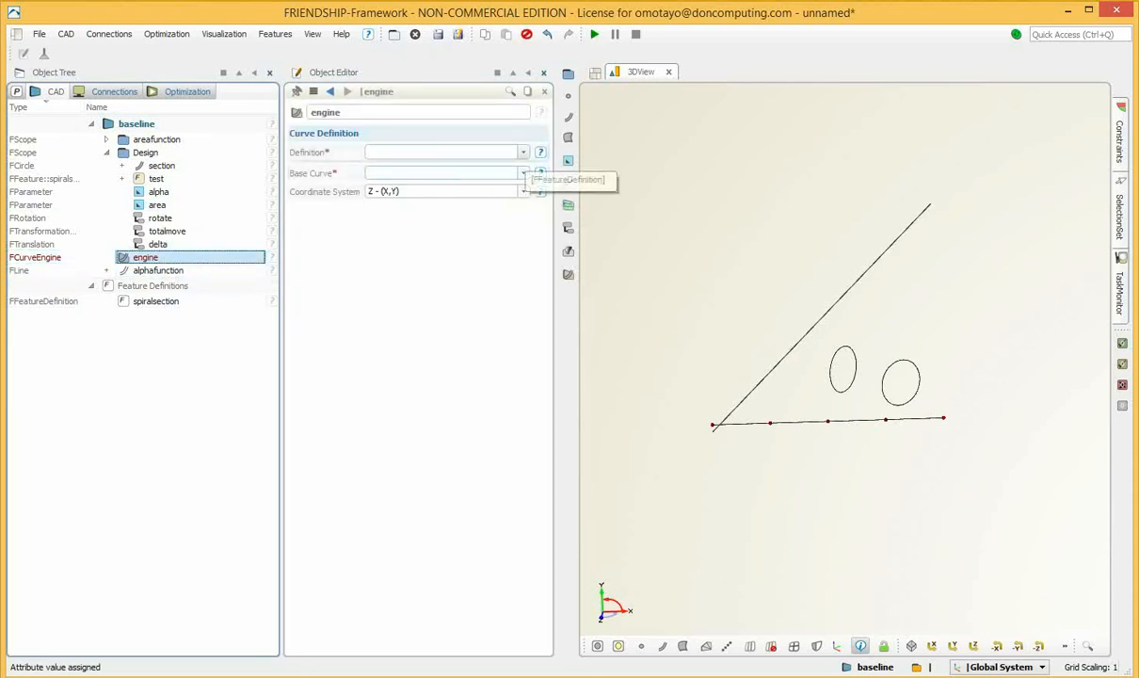
Define the engine with the spiralsection feature definition, assigning alphafunction to Alpha and the areafunction curve to Area
left_click(509, 152)
left_click(480, 176)
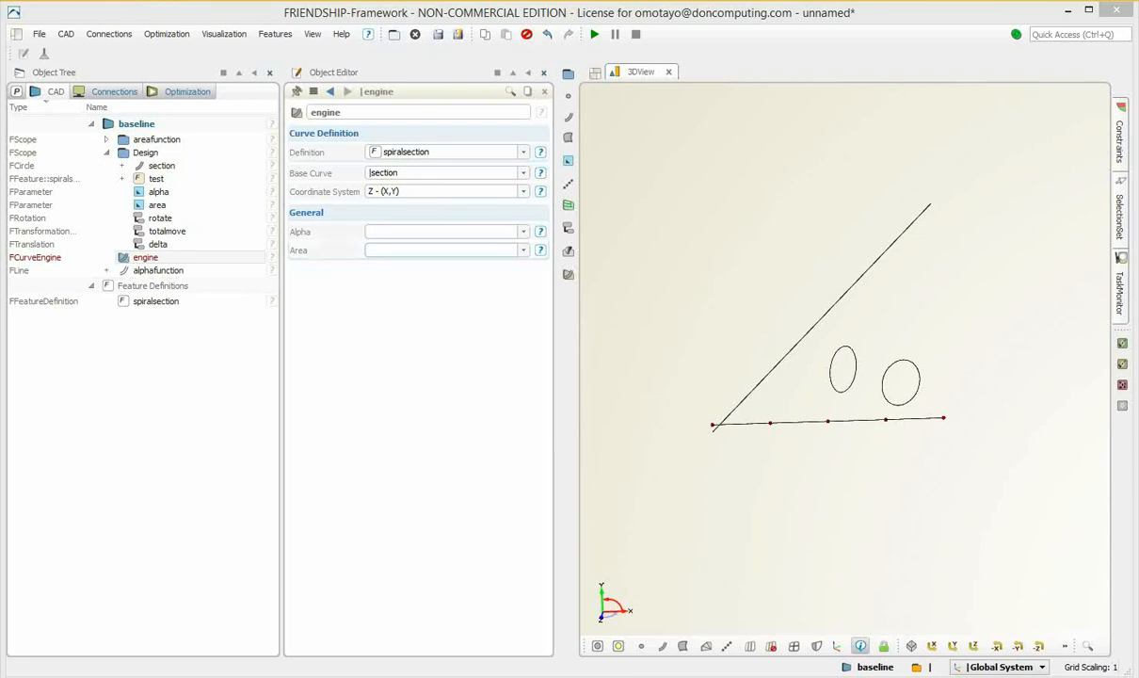
left_click(523, 232)
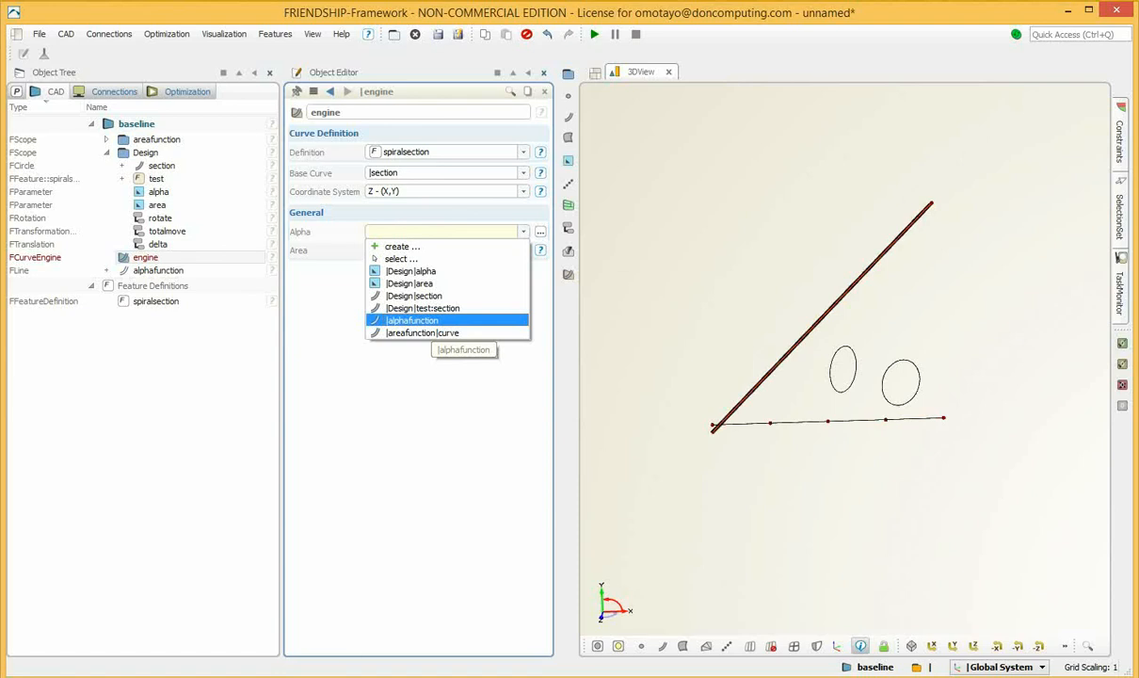
left_click(430, 321)
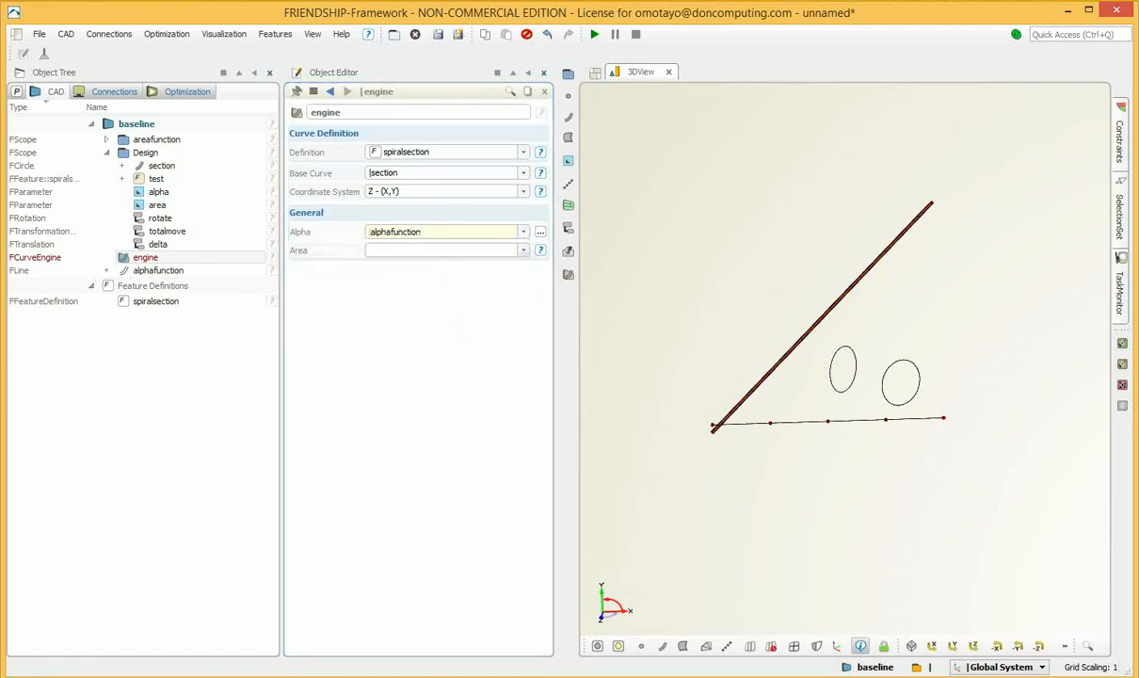
key("Return")
left_click(523, 249)
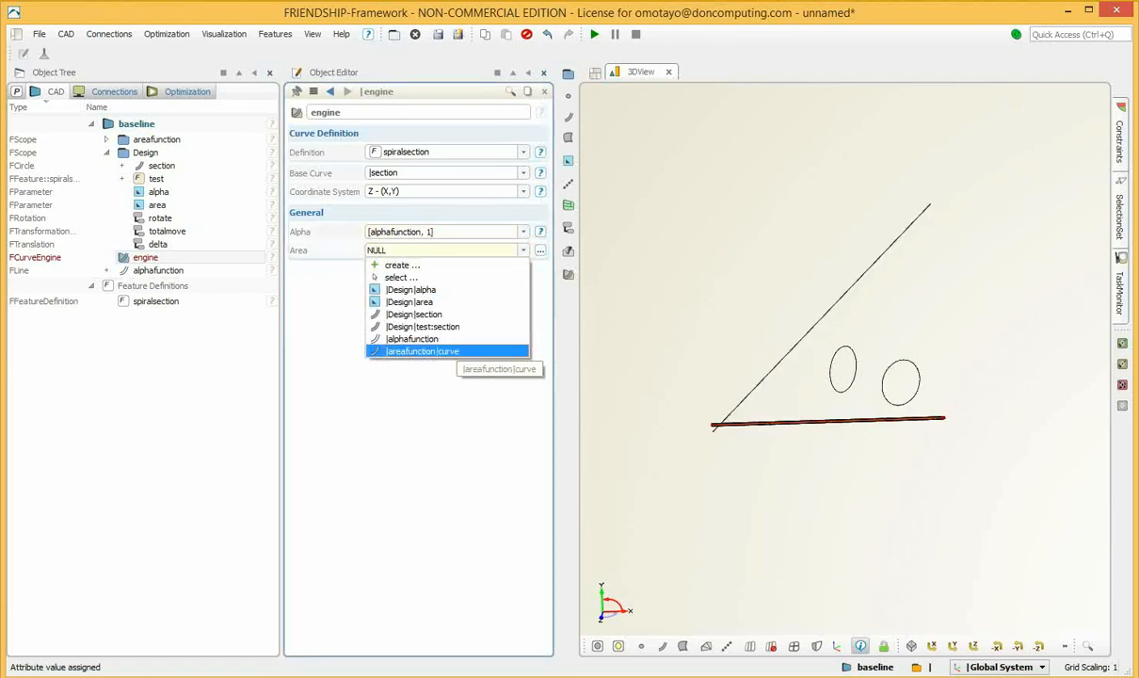
left_click(455, 352)
key("Return")
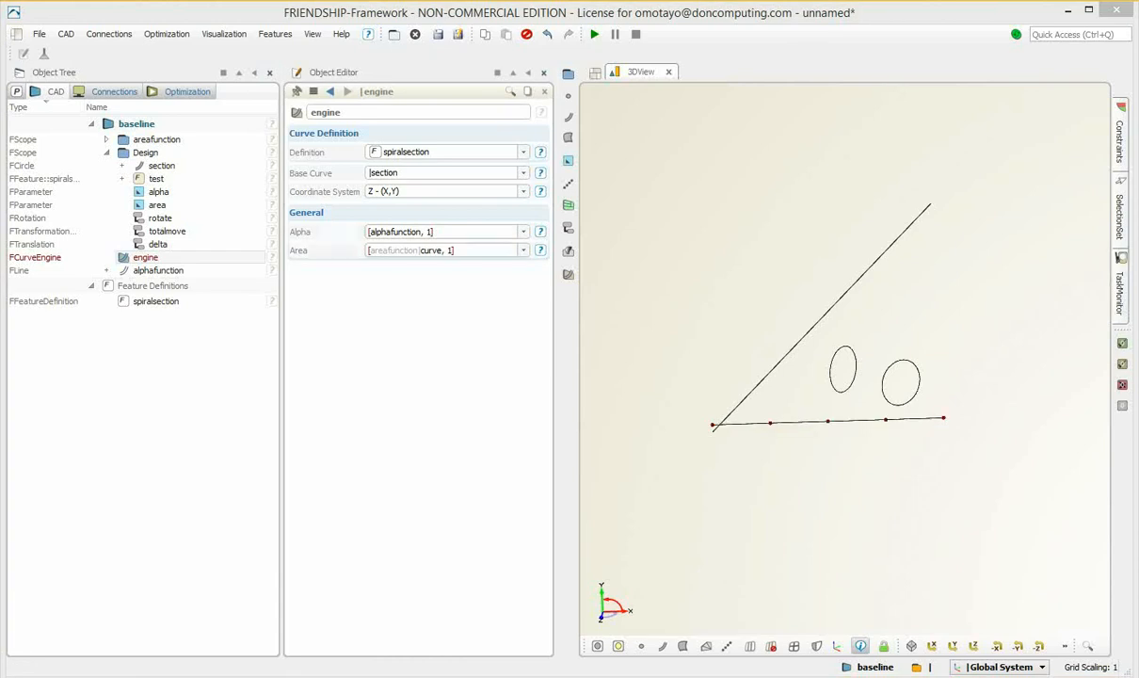
Set the scaling factor of the engine's Alpha function to 360
left_click(436, 231)
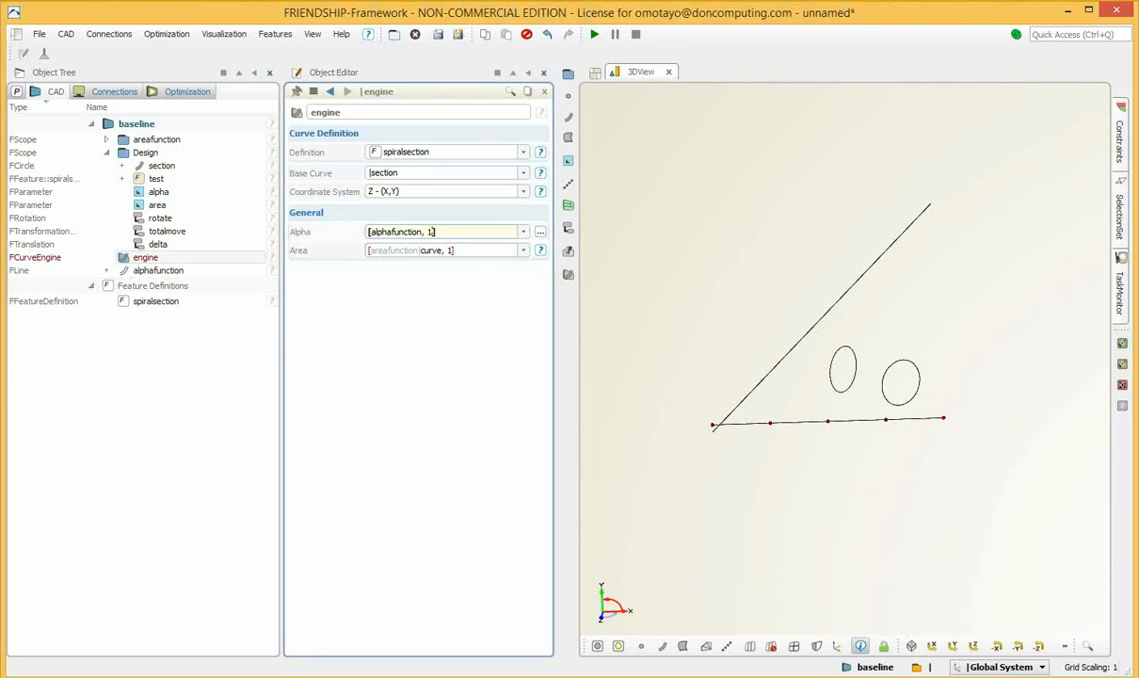
key("BackSpace")
type("360")
key("Return")
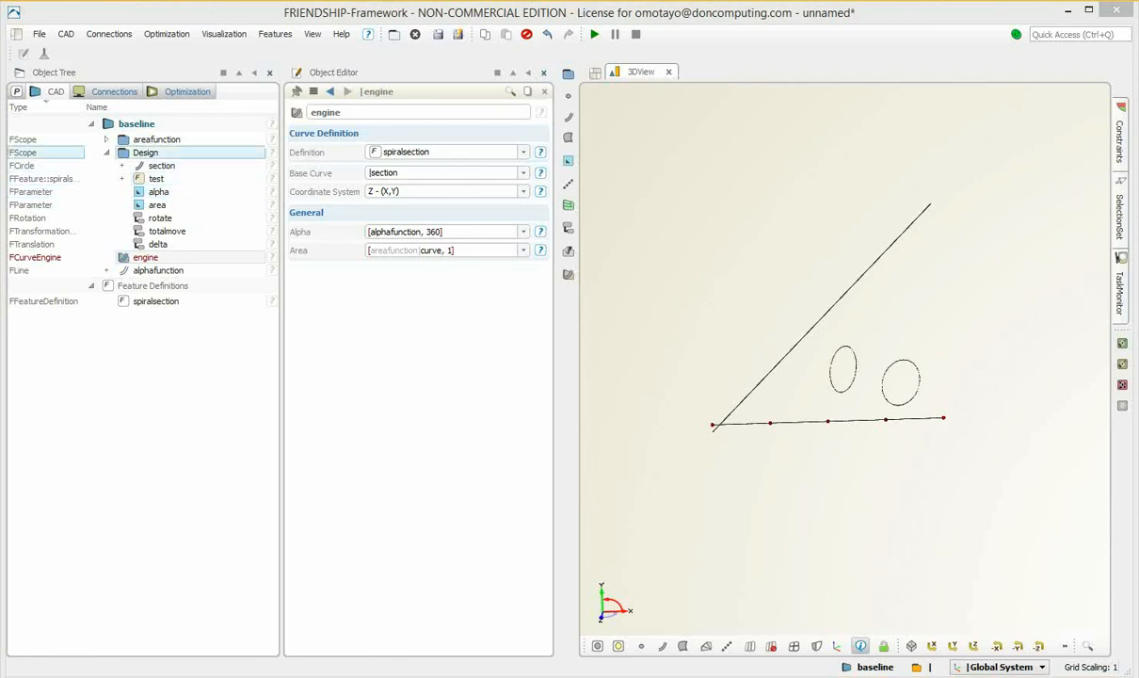
Hide the Design scope's geometry and collapse the scope in the object tree
left_click(123, 153)
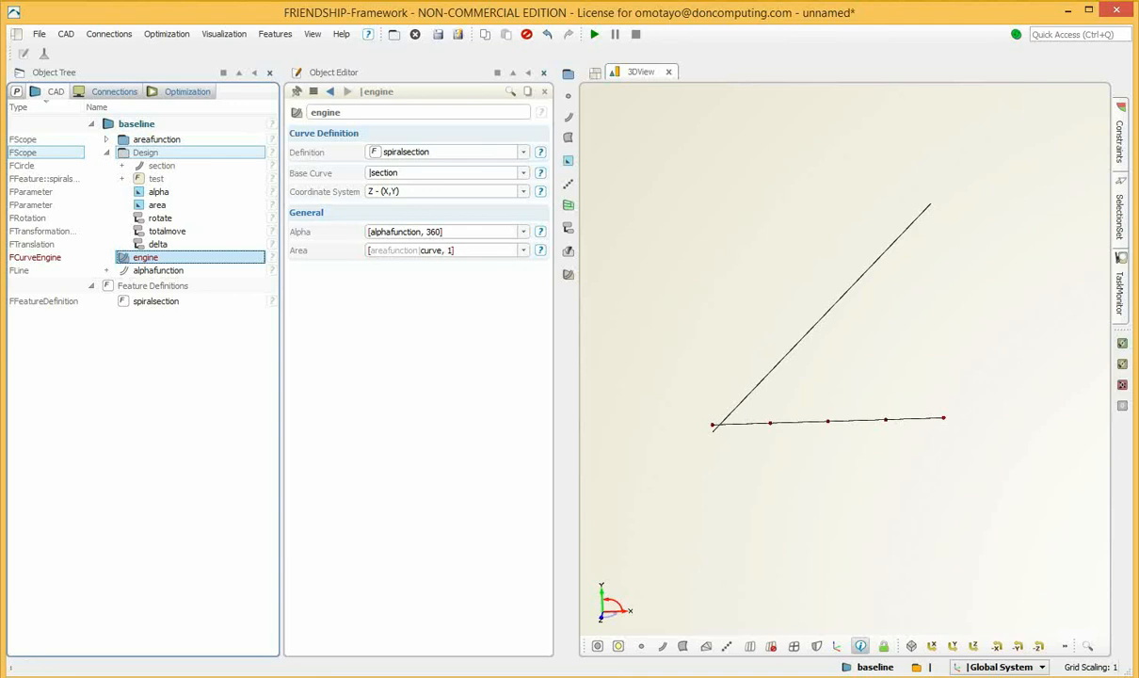
left_click(106, 153)
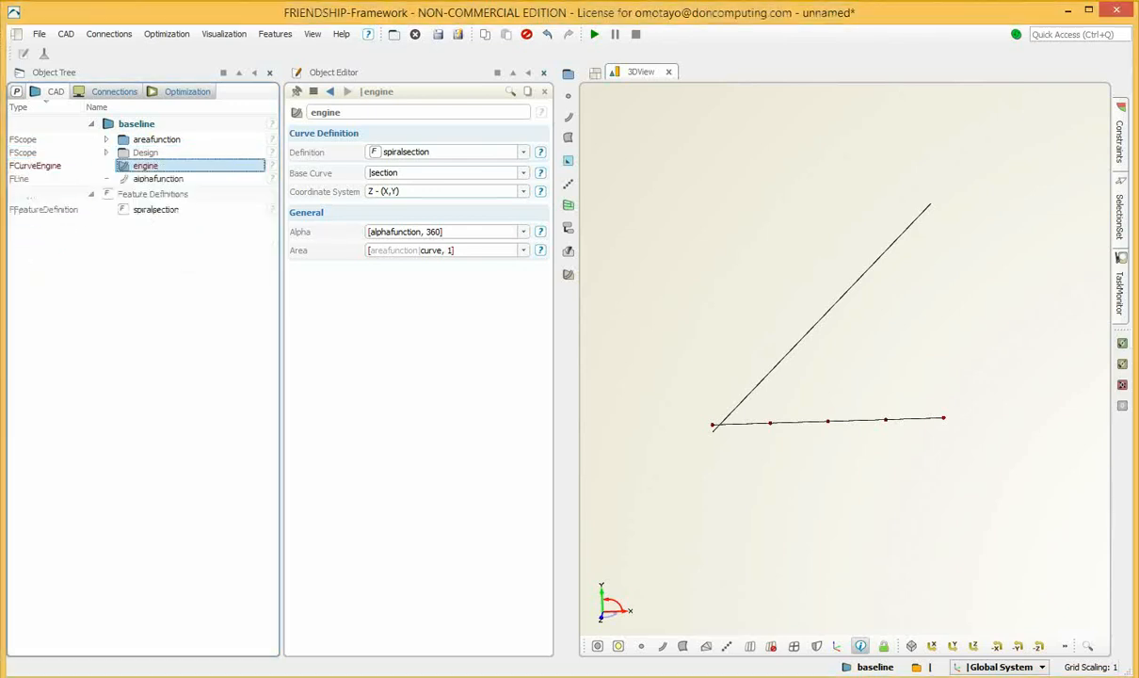
left_click_drag(801, 339, 836, 379)
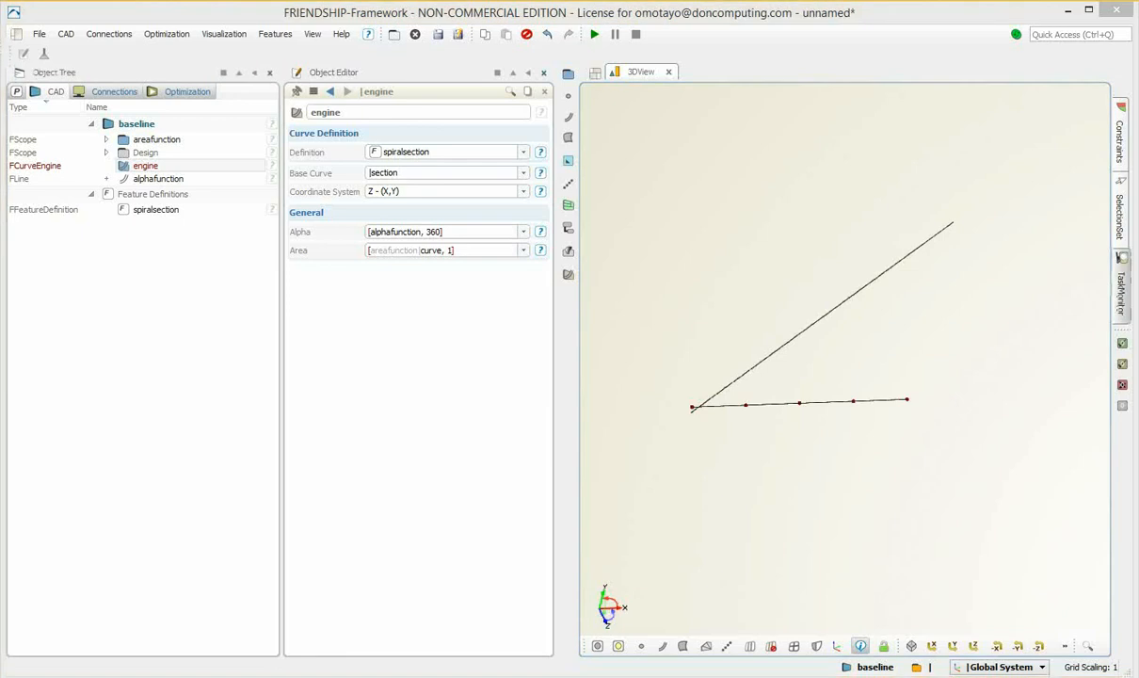
Create a meta surface from the curve engine and name it spiral
left_click(146, 166)
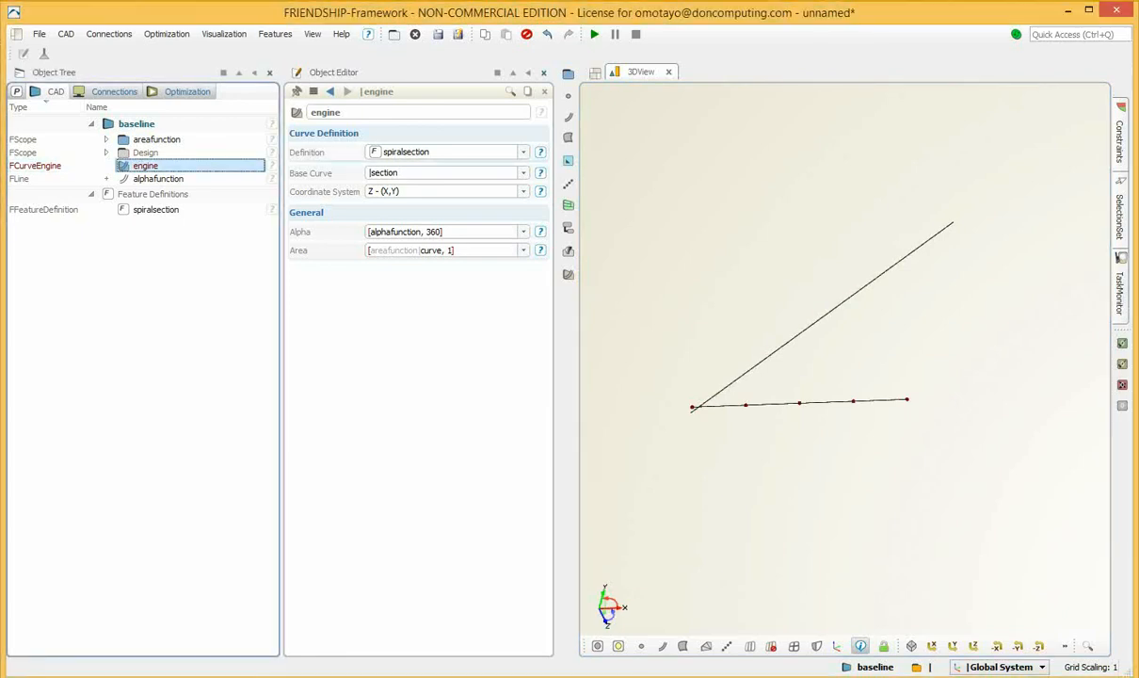
left_click(66, 34)
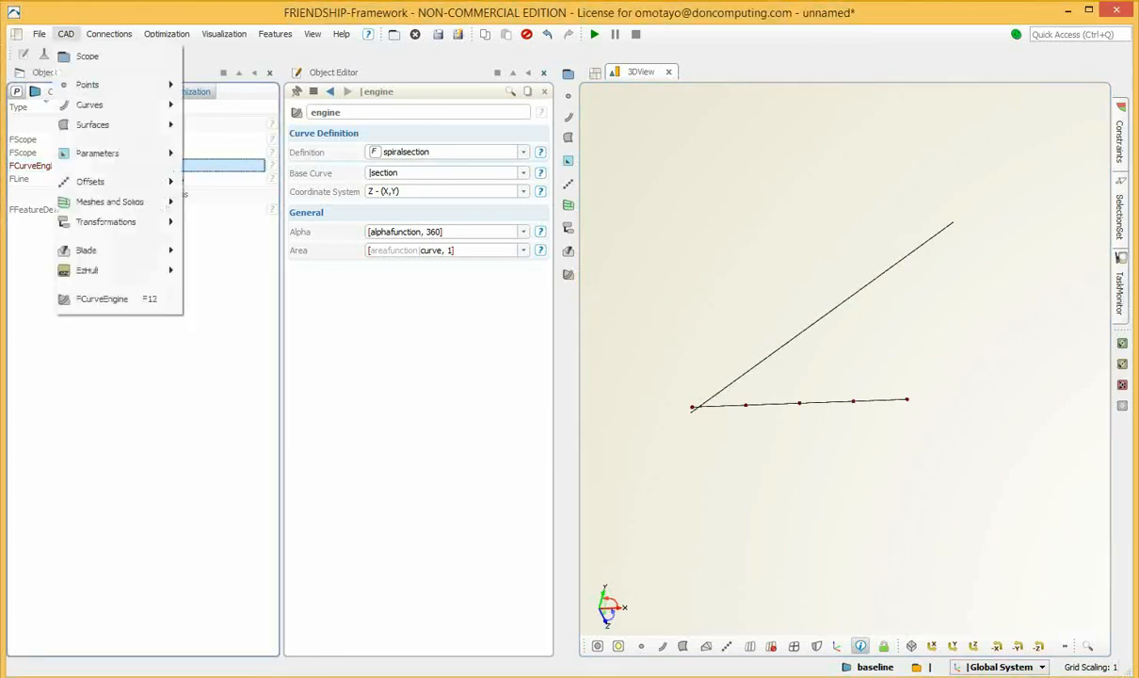
mouse_move(103, 124)
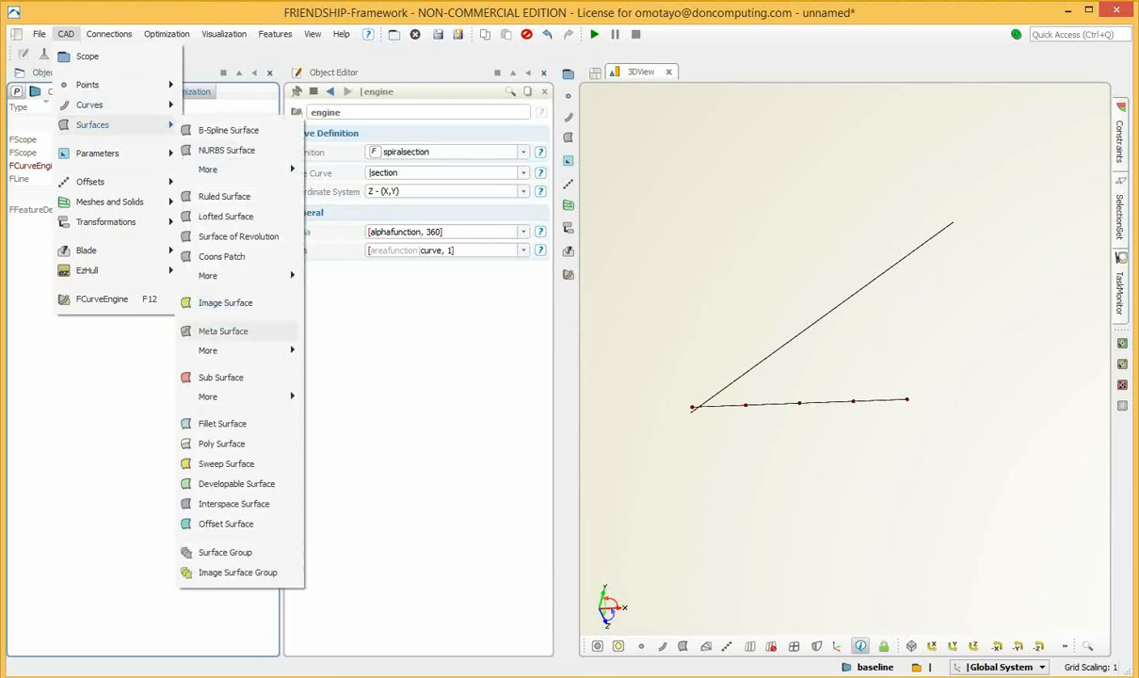
left_click(223, 331)
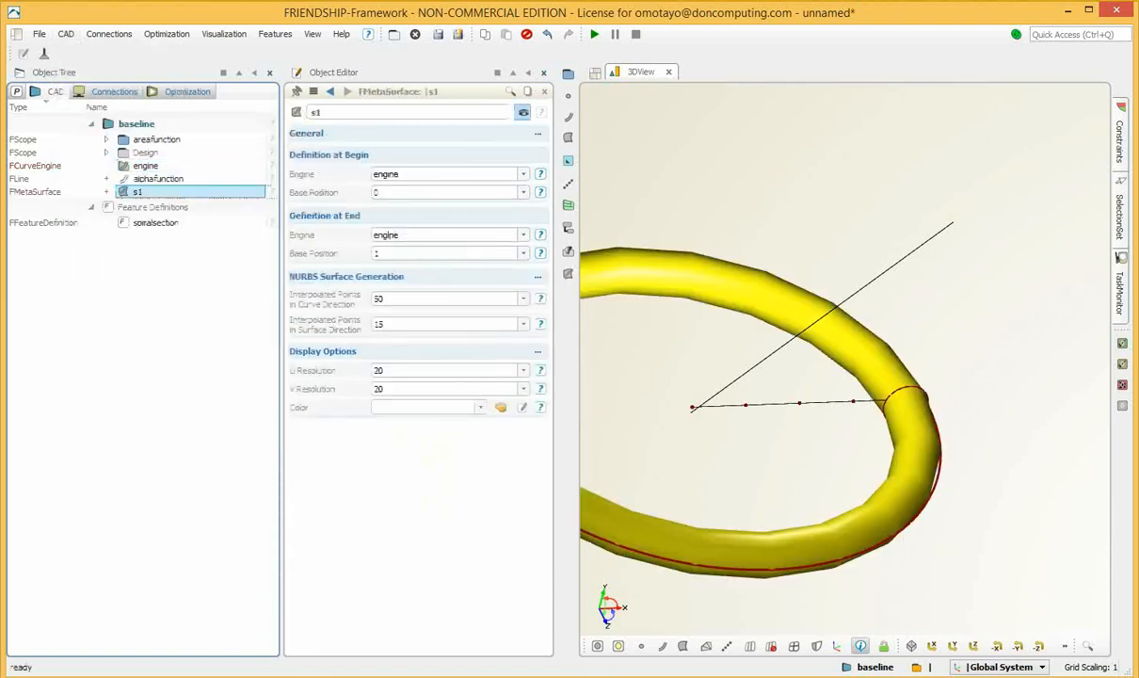
left_click_drag(331, 112, 298, 112)
type("spiral")
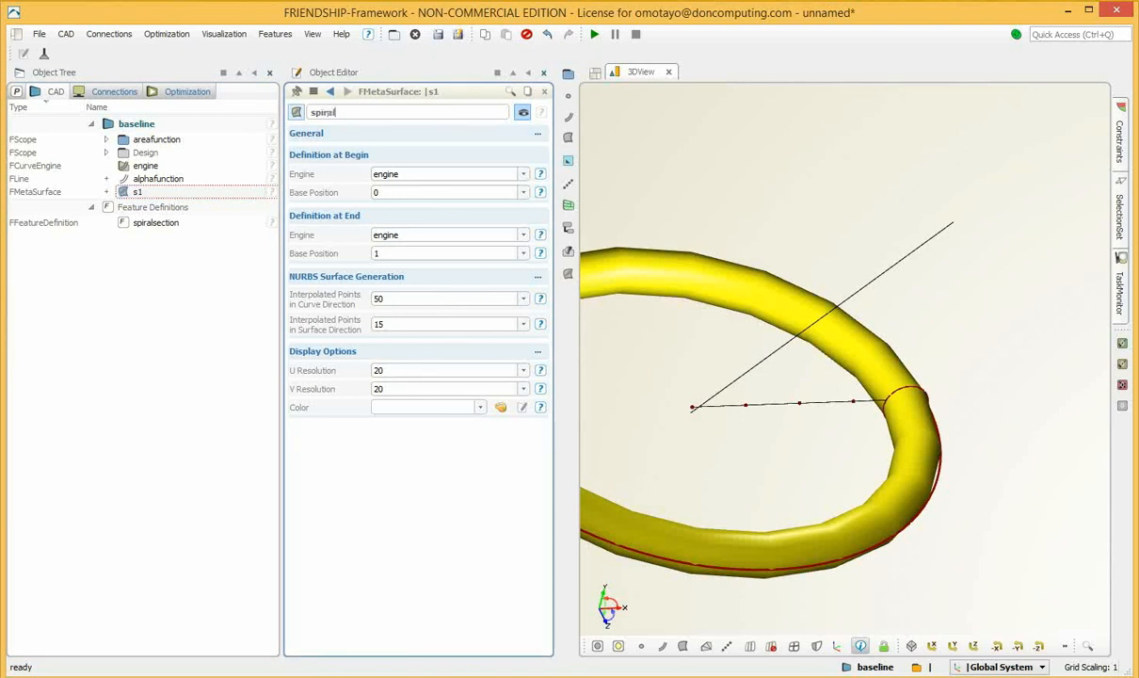
left_click(716, 339)
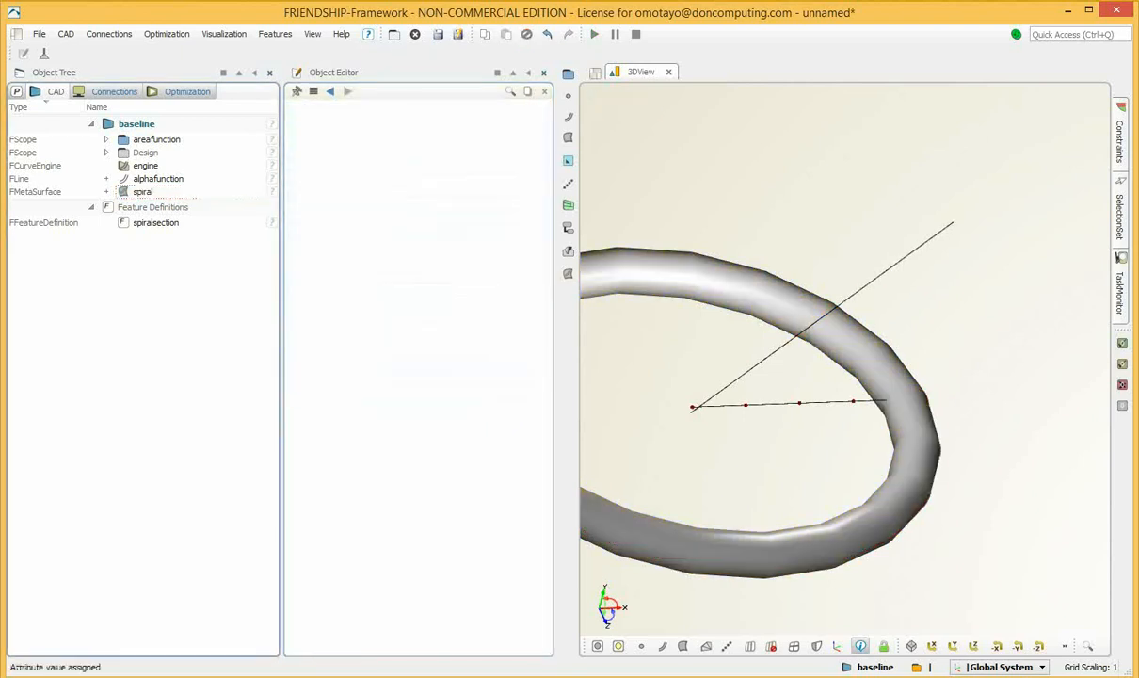
Examine the spiral surface and the auxiliary control points p00 to p02 of the areafunction curve
middle_click_drag(715, 339, 852, 337)
scroll(849, 333, "down", 3)
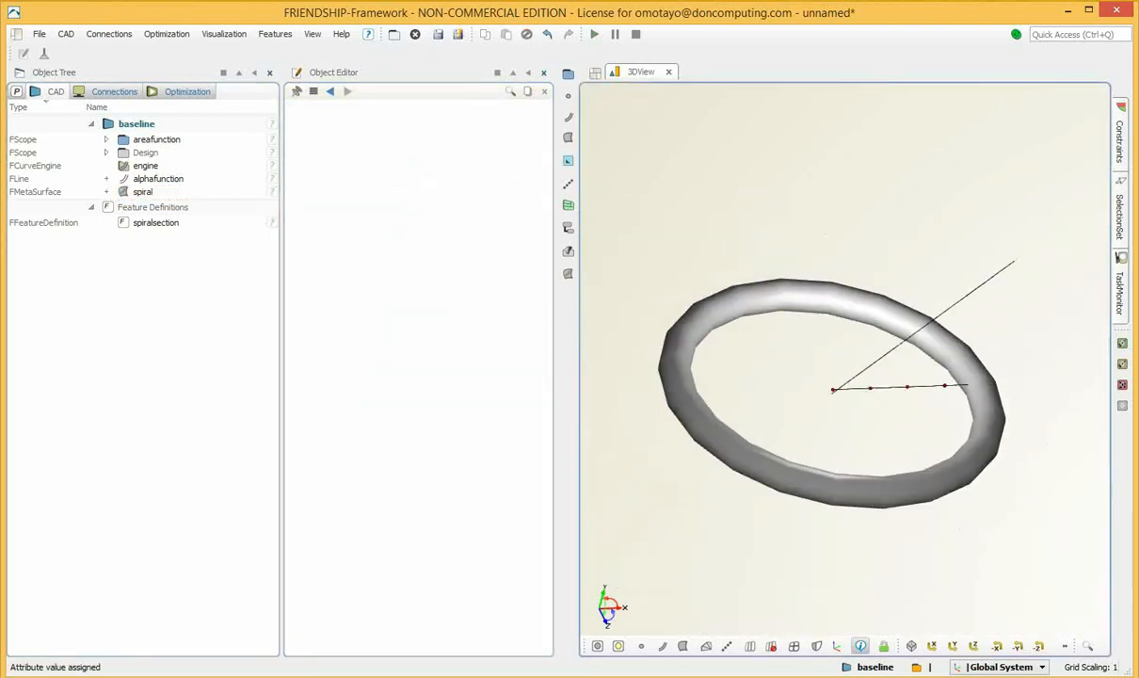
mouse_move(848, 329)
left_mouse_down()
mouse_move(871, 346)
mouse_move(848, 305)
mouse_move(849, 319)
left_mouse_up()
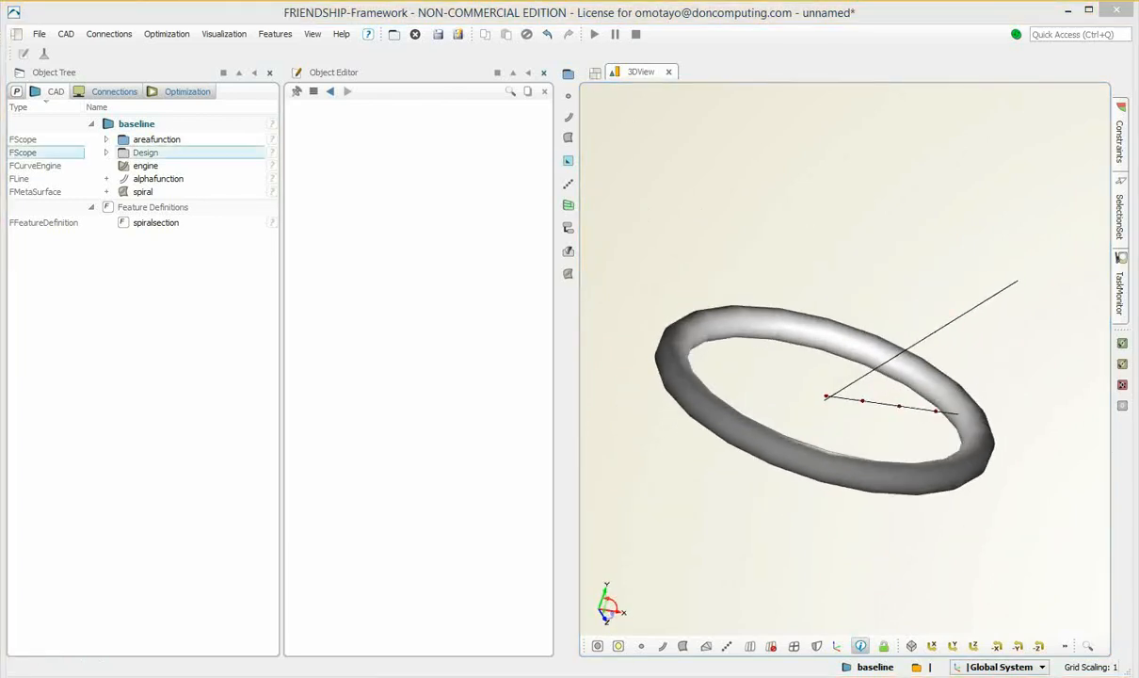
left_click(159, 178)
left_click(156, 139)
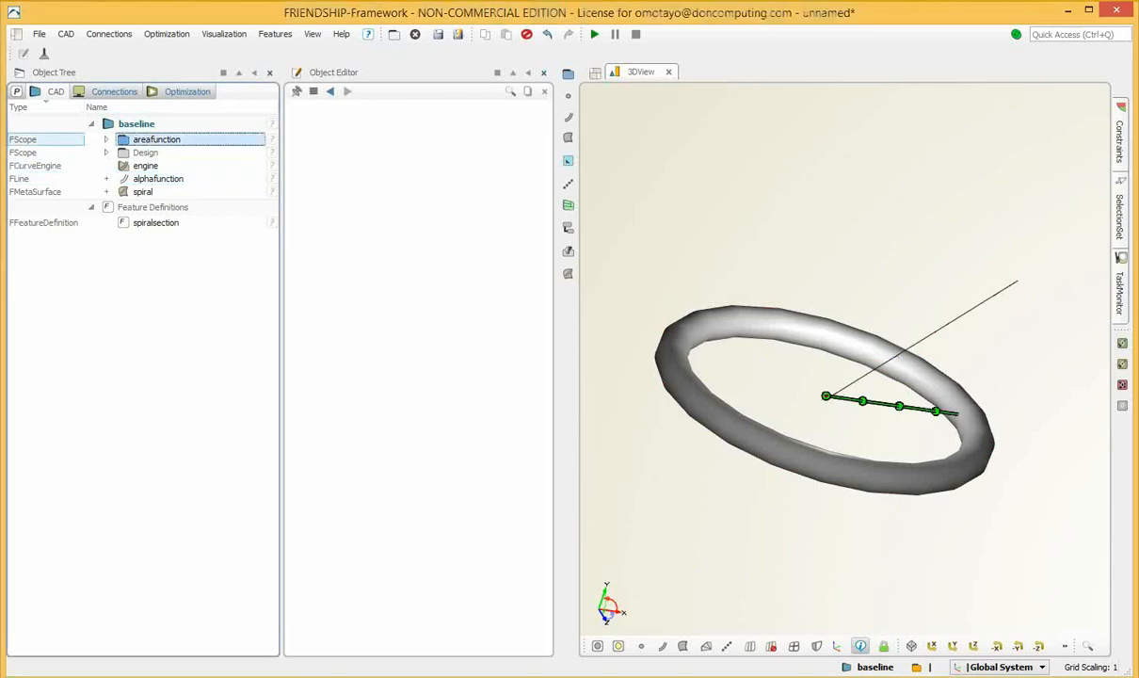
left_click(106, 139)
left_click(120, 151)
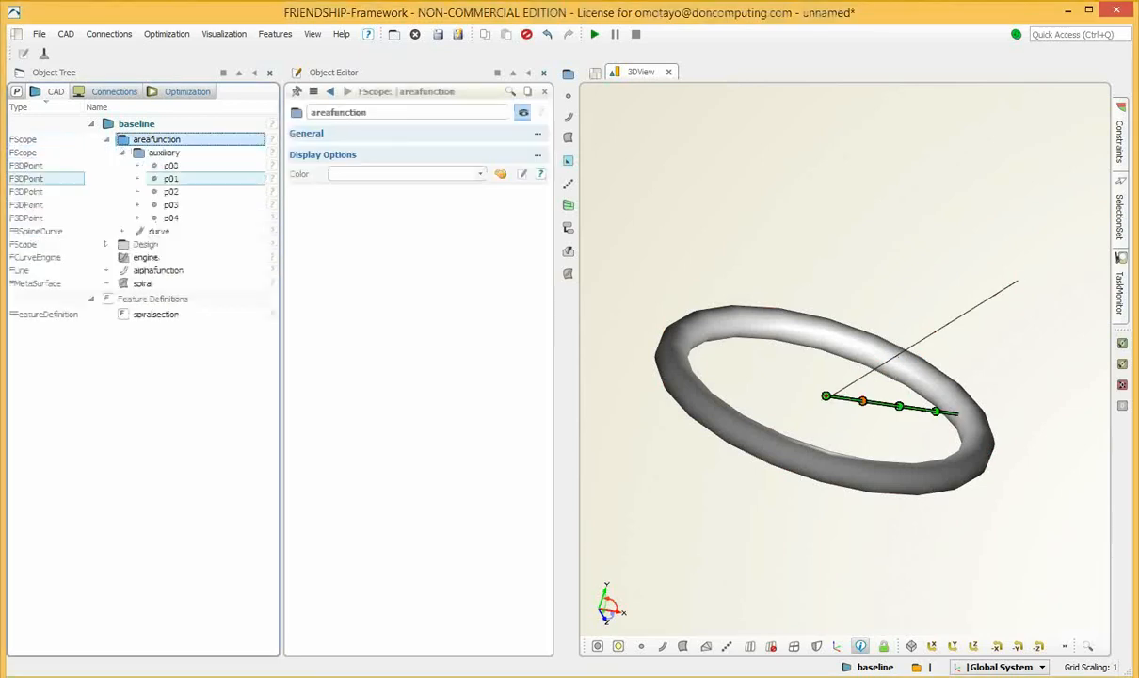
left_click(171, 166)
left_click(171, 179)
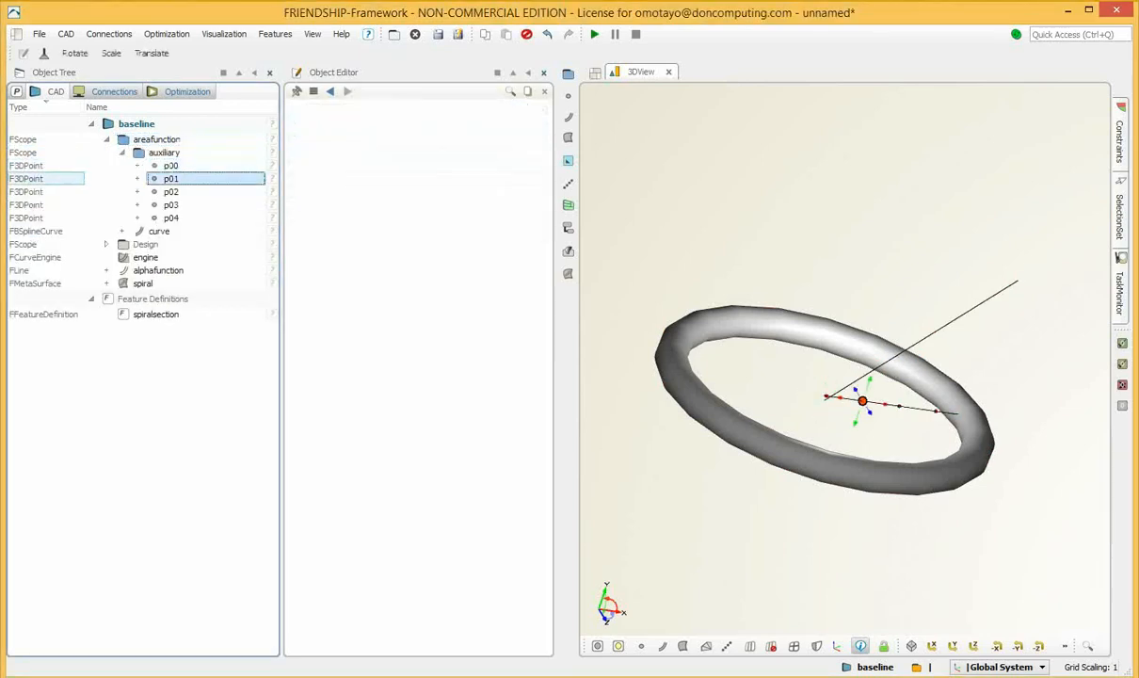
left_click(170, 192)
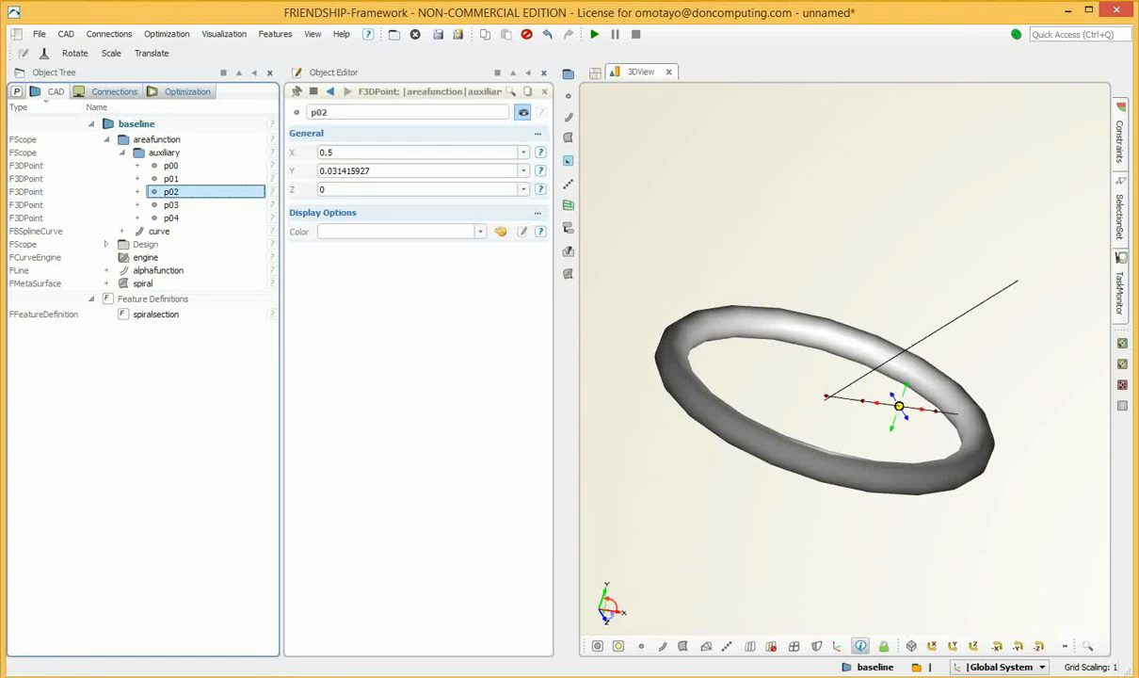
left_click_drag(819, 513, 751, 463)
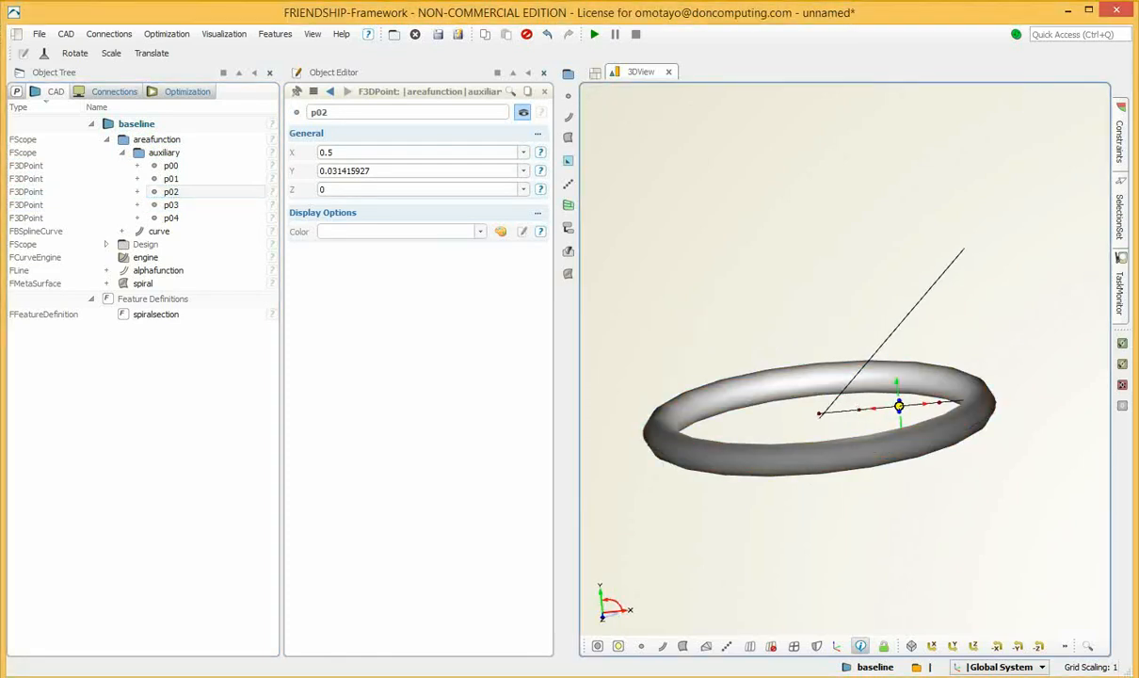
left_click(171, 166)
left_click(170, 179)
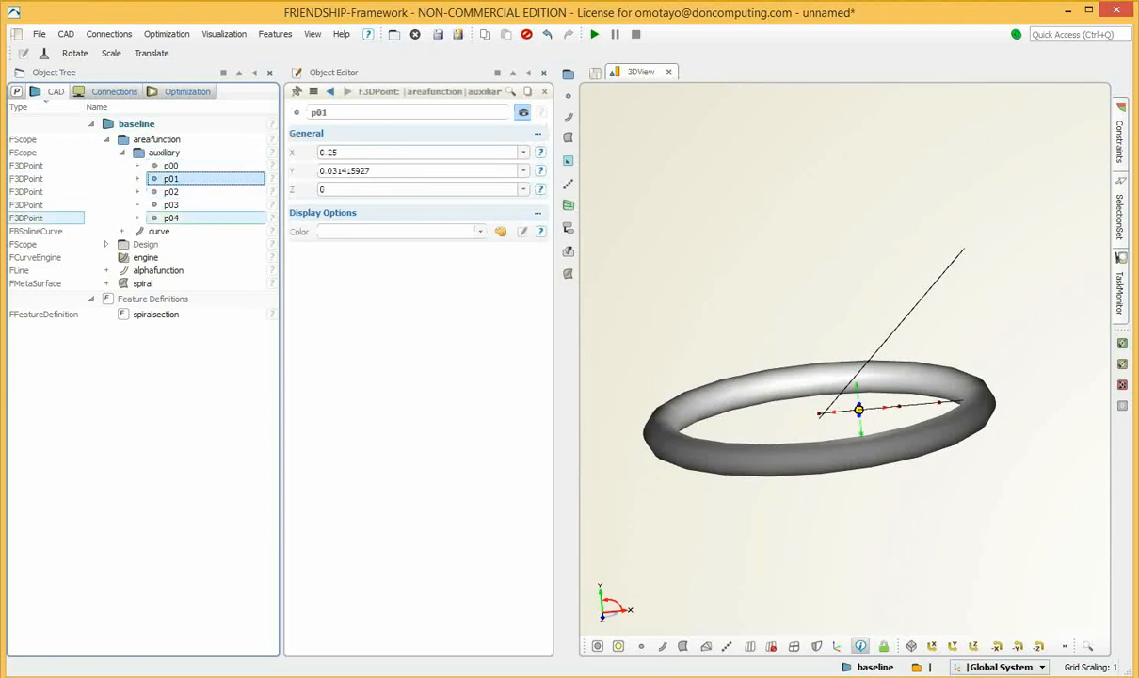
Raise the areafunction control points p04 and p03 along Y, moving p03 to a Y value of about 0.21
left_click(171, 217)
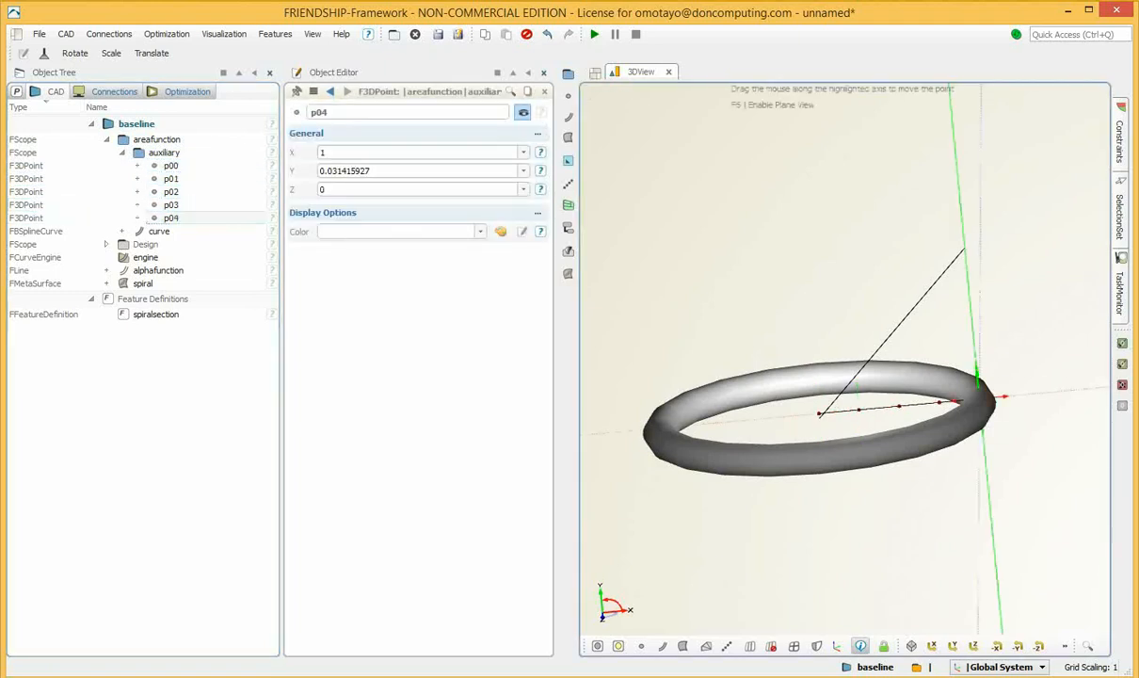
left_click_drag(977, 376, 976, 361)
left_click_drag(866, 508, 1021, 489)
right_click_drag(1021, 490, 861, 488)
left_click_drag(860, 488, 895, 490)
left_click(841, 387)
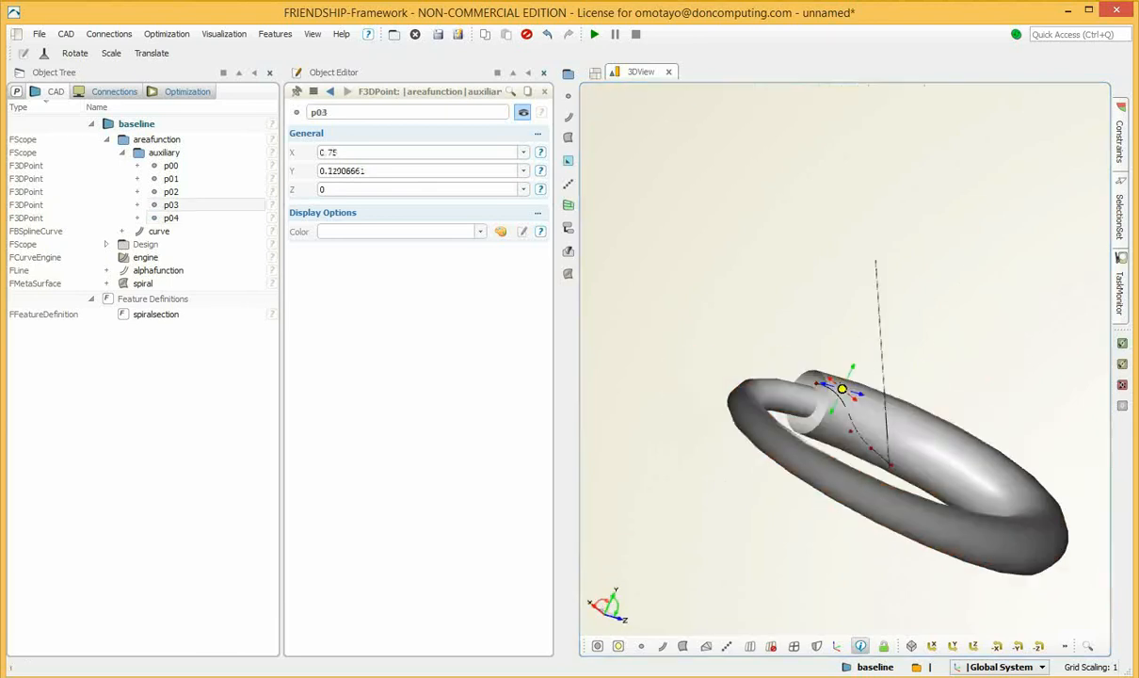
right_click_drag(842, 388, 806, 347)
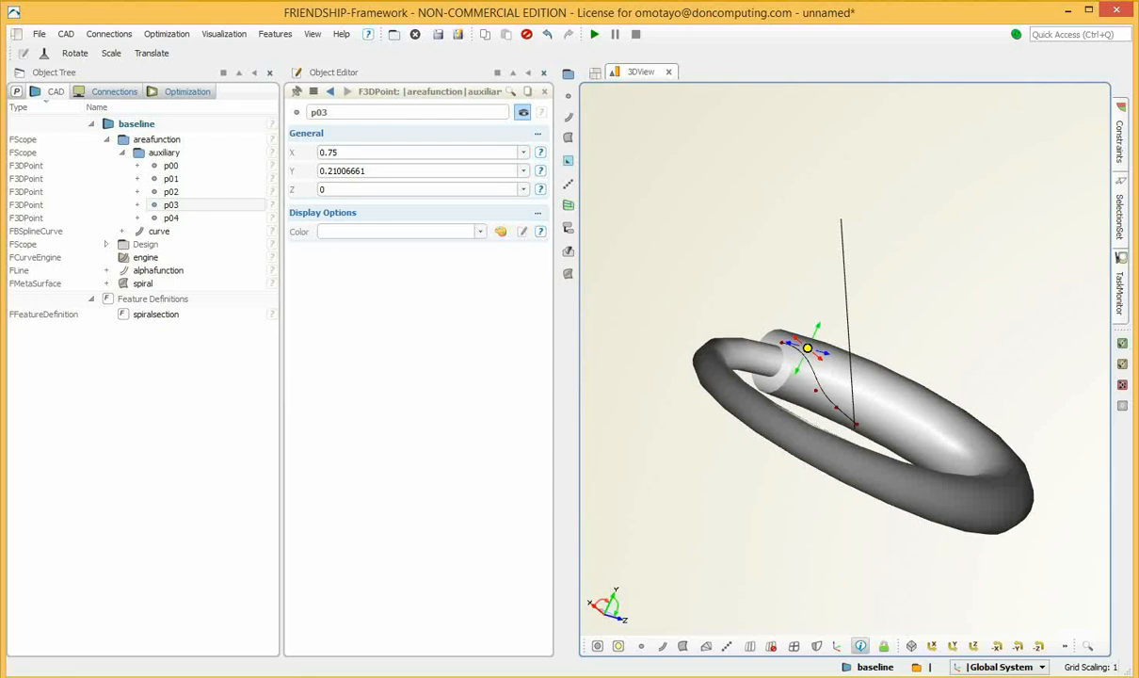
Limit the spiral surface to a segment by setting its base positions to 0.5 at the beginning and 0.75 at the end
left_click(142, 282)
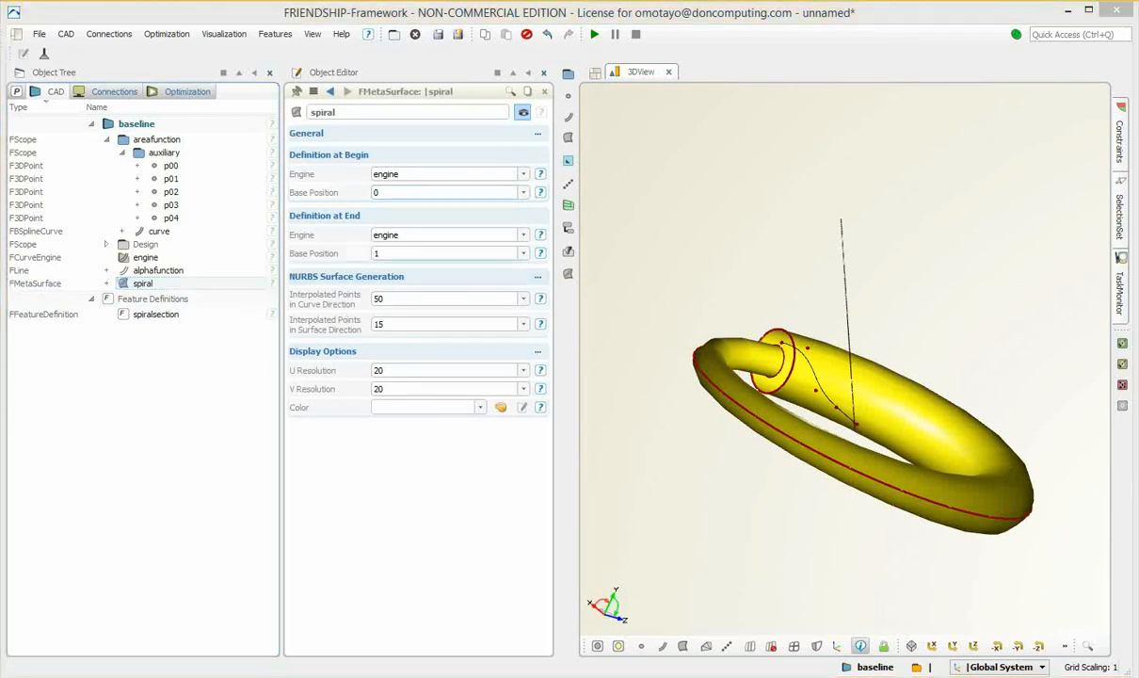
left_click(443, 192)
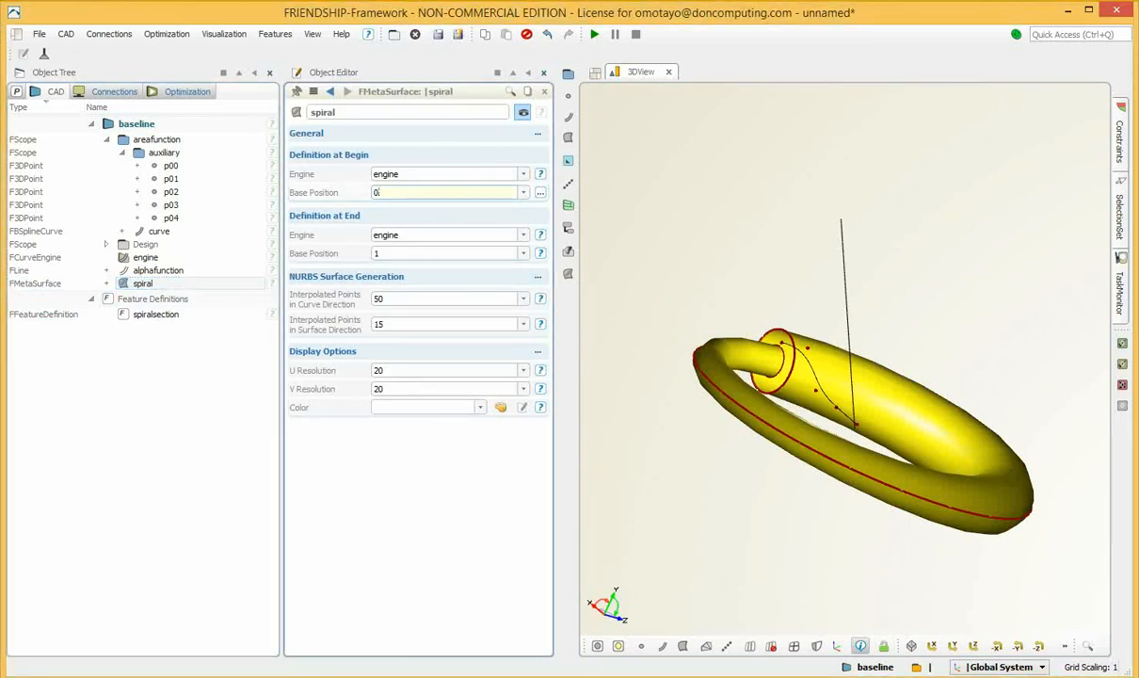
type(".5")
key("Return")
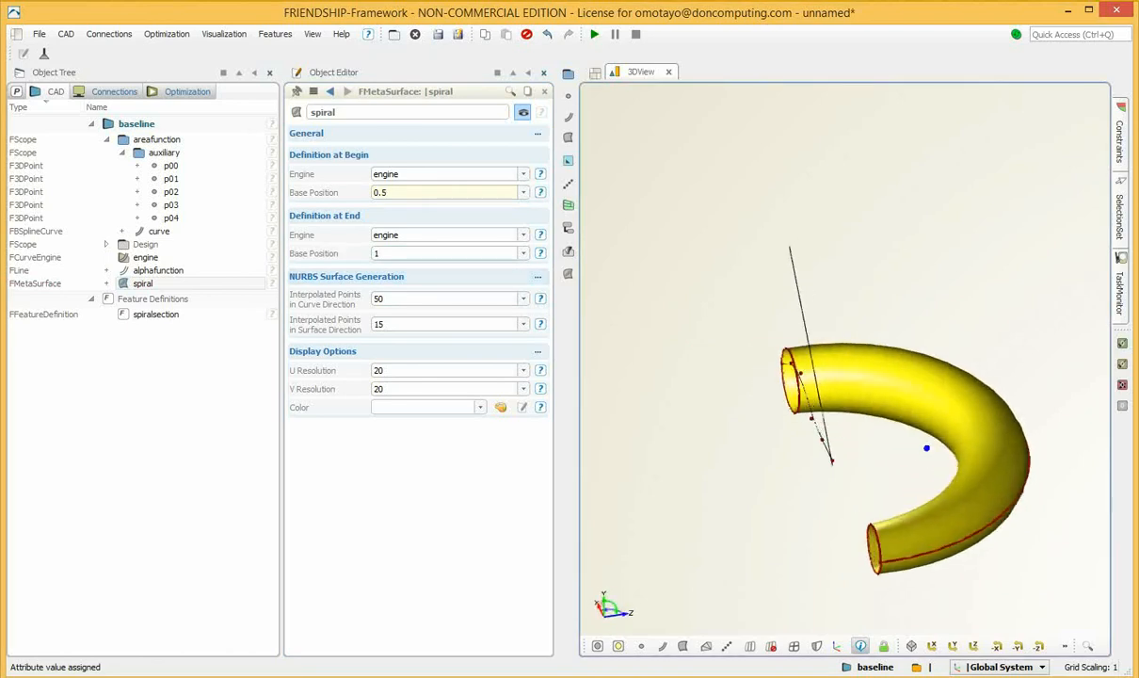
left_click(443, 253)
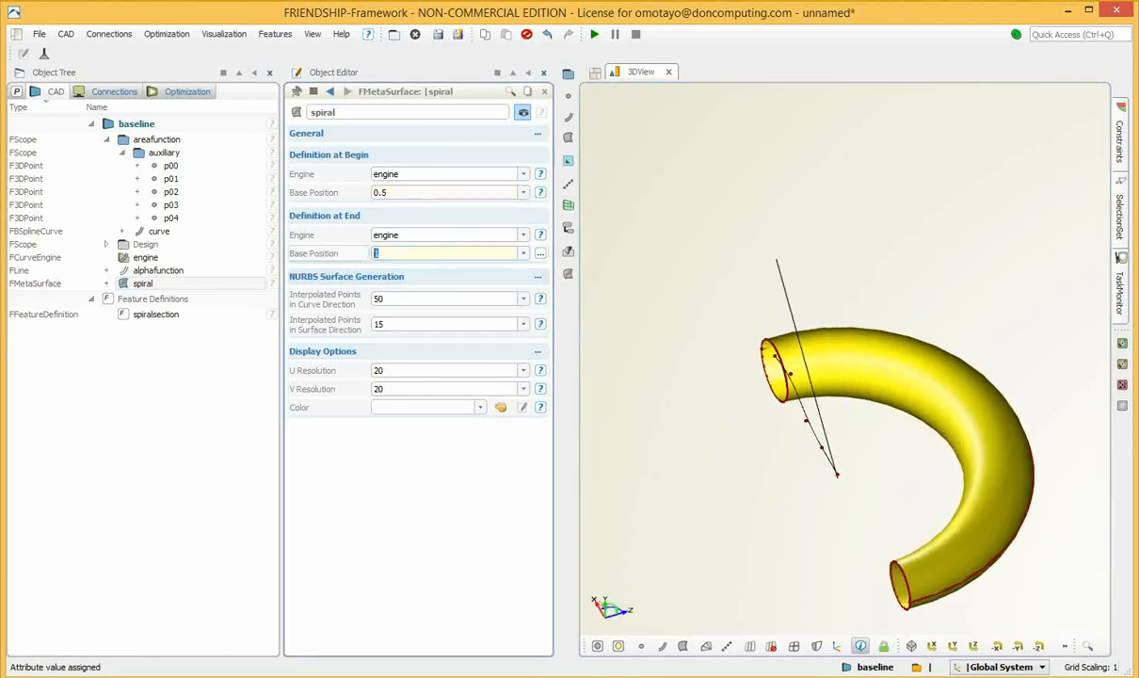
type("0.75")
key("Return")
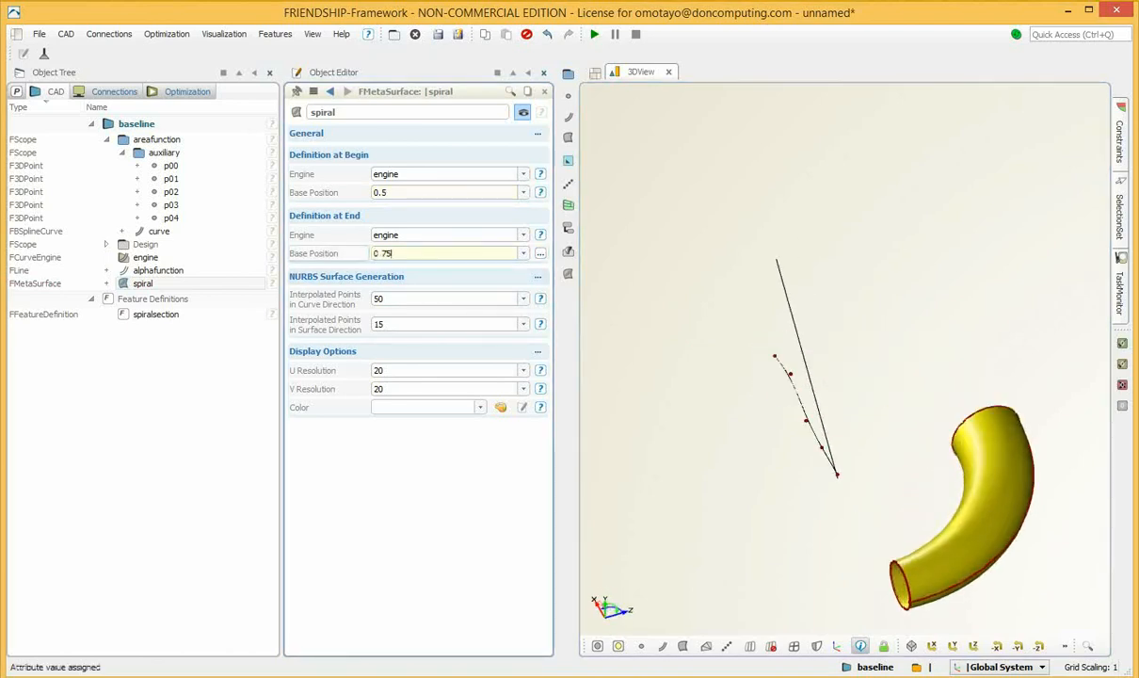
left_click_drag(847, 404, 993, 424)
left_click_drag(854, 450, 791, 456)
middle_click_drag(944, 315, 900, 247)
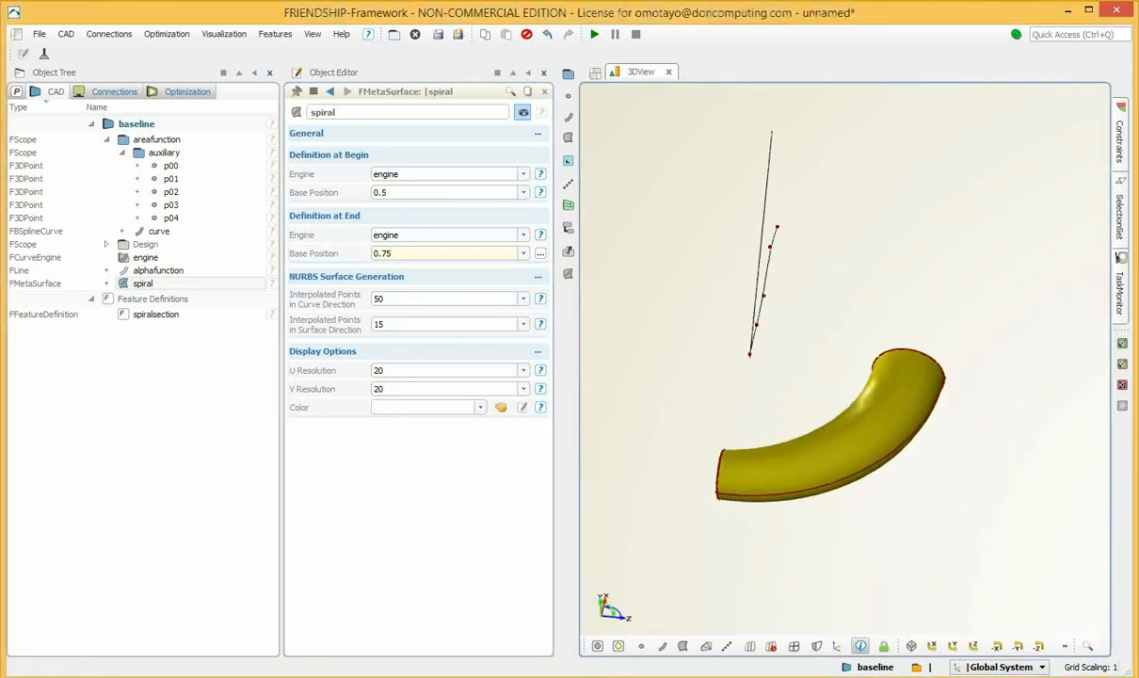
Hide the alphafunction line and the areafunction scope's geometry
scroll(900, 247, "down", 2)
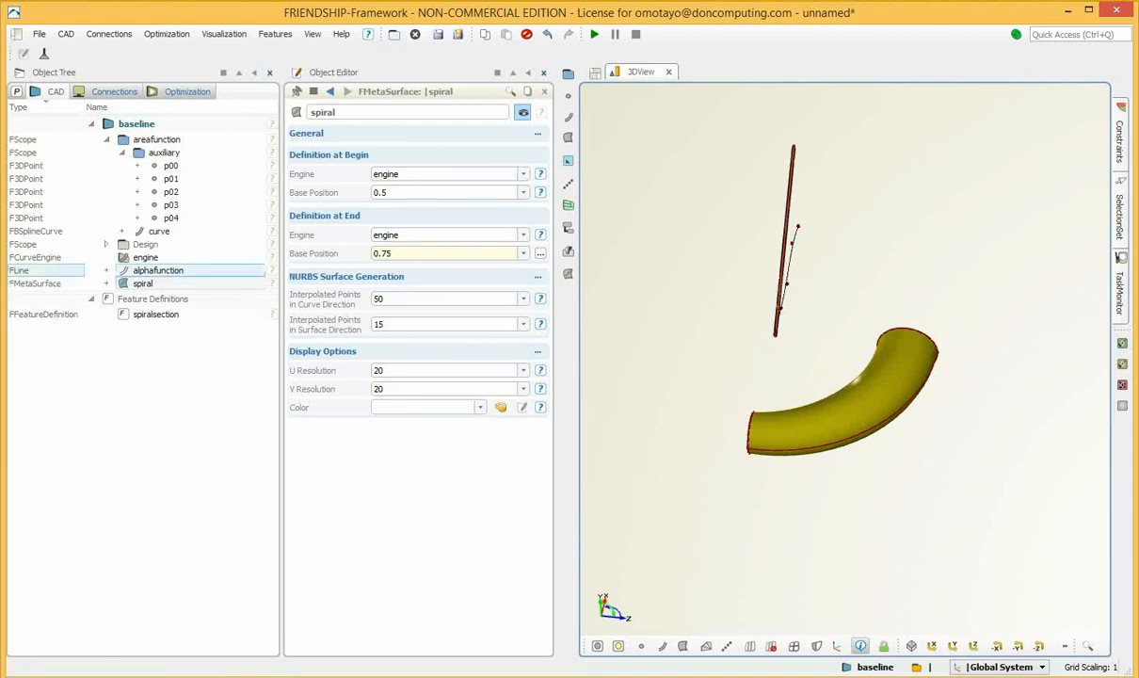
left_click(125, 270)
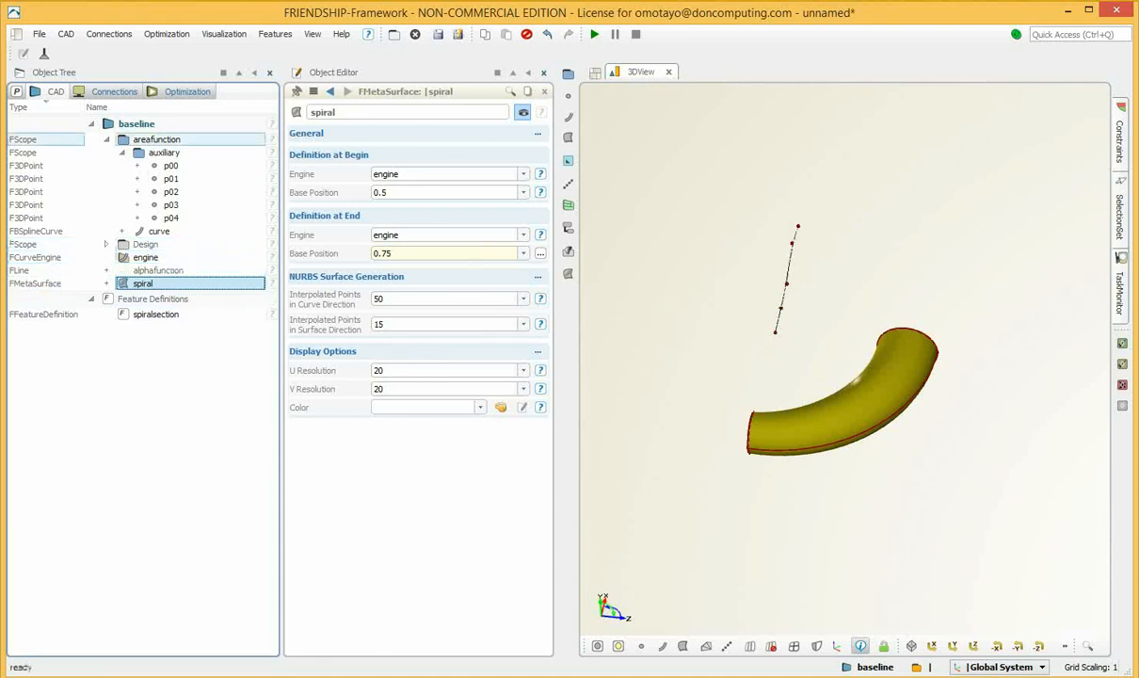
left_click(124, 139)
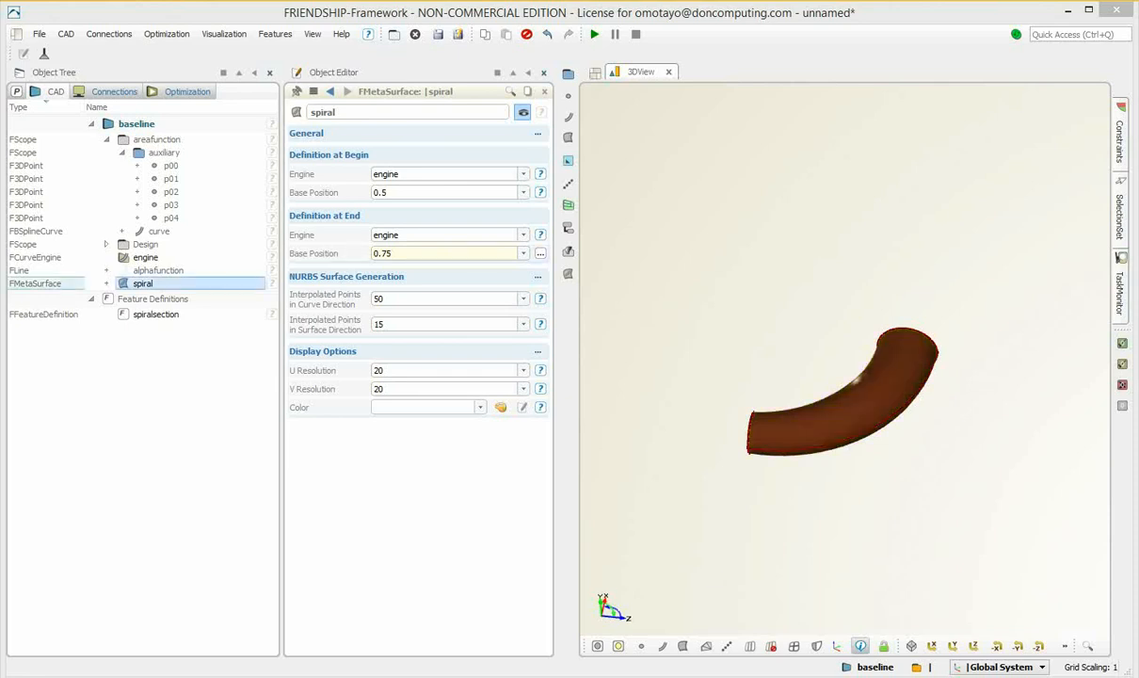
Add an FDouble argument named radius with default value 1 to the spiralsection feature definition
double_click(155, 315)
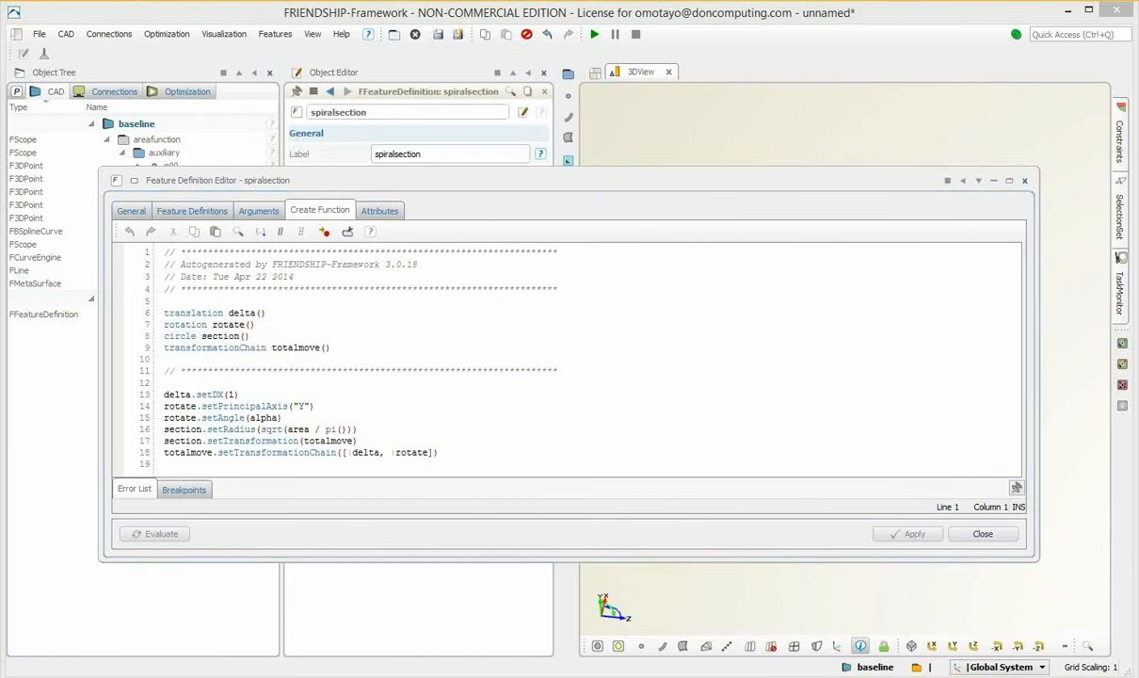
left_click(259, 211)
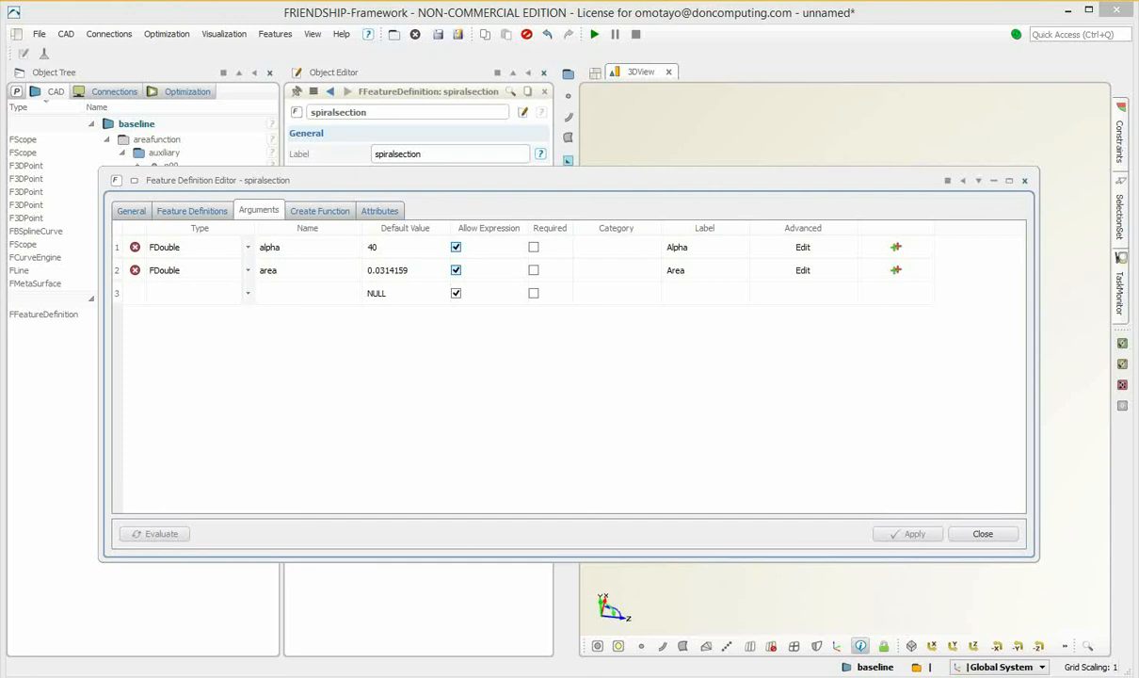
left_click(248, 293)
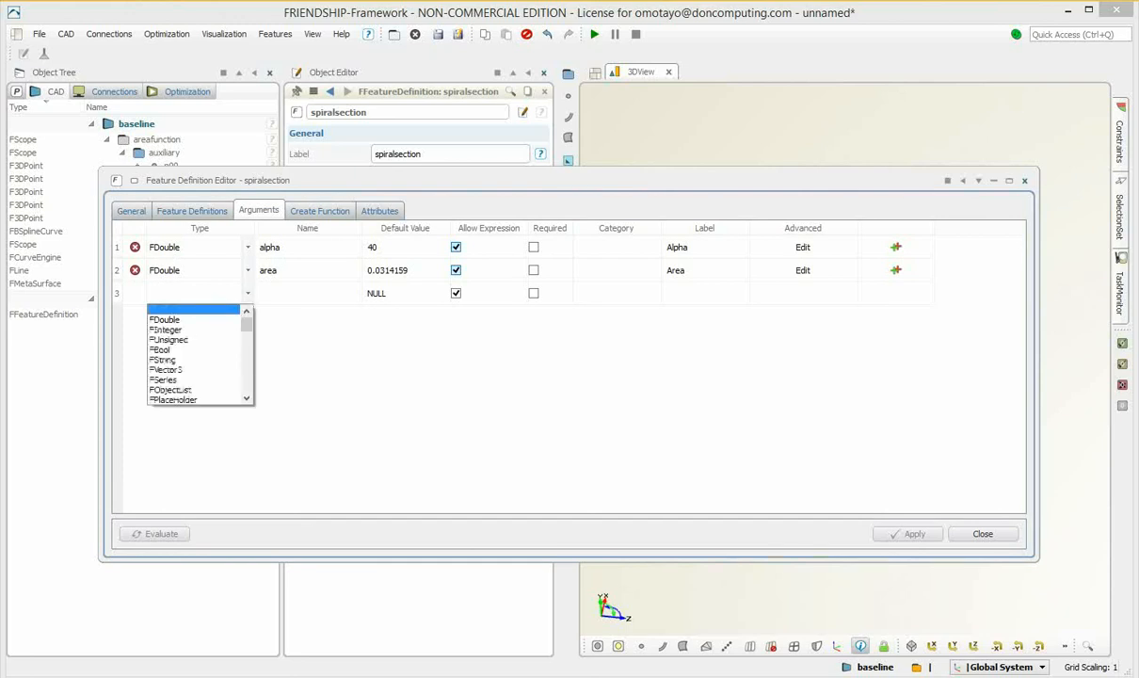
left_click(166, 320)
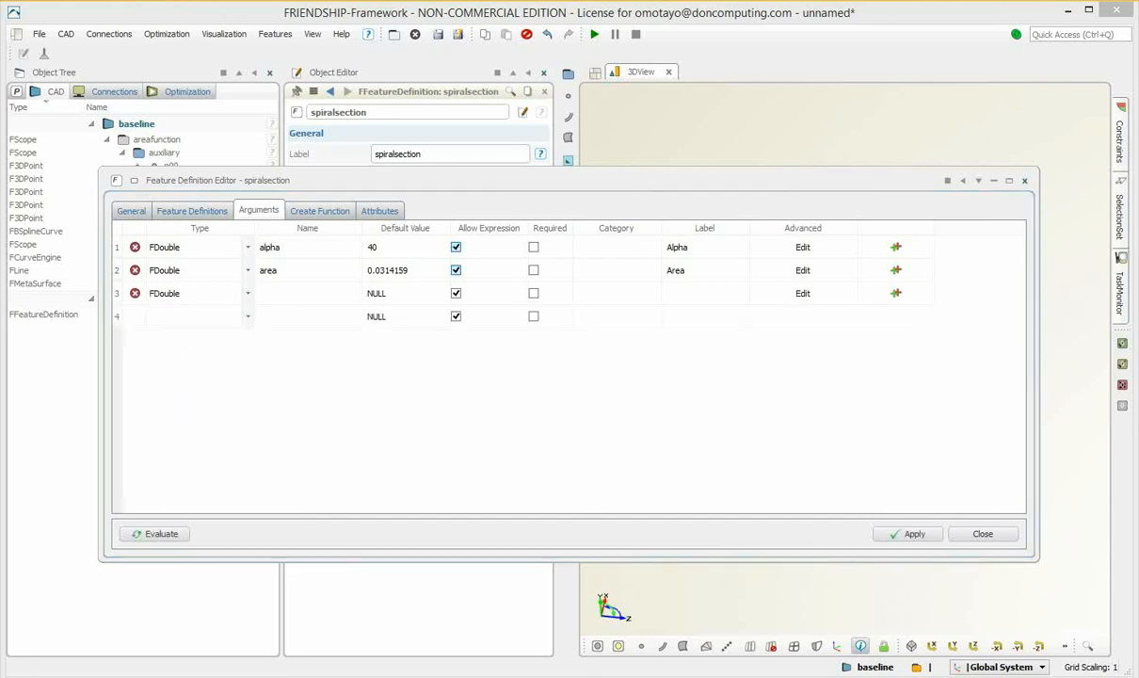
type("r")
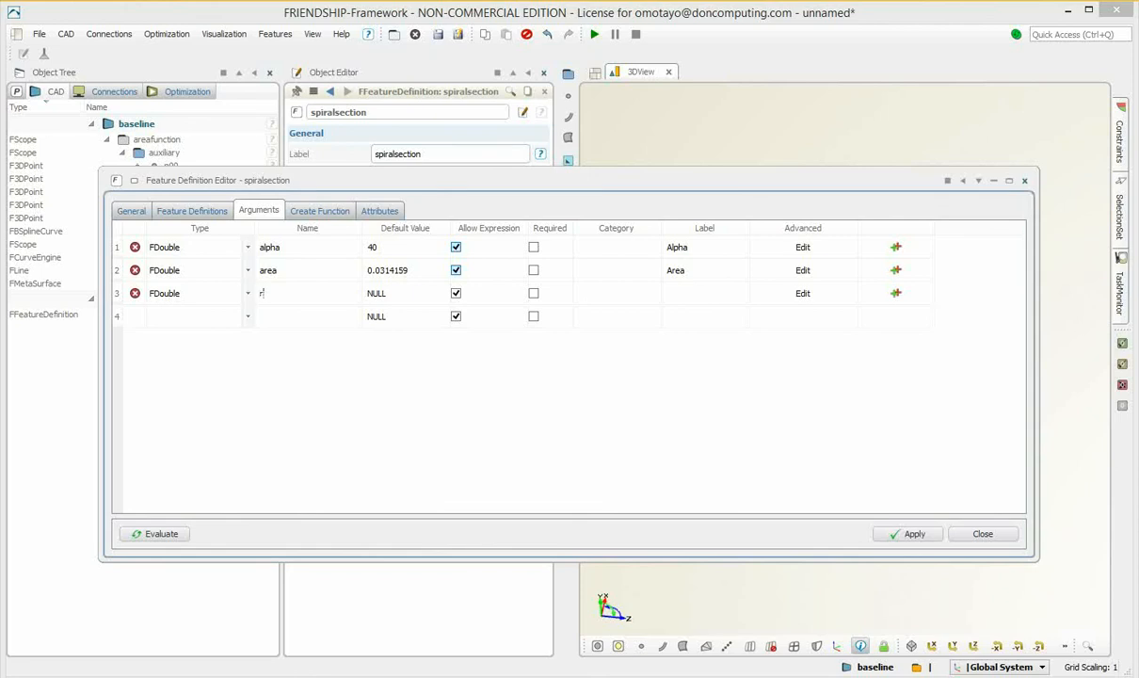
type("adius")
key("Tab")
type("1")
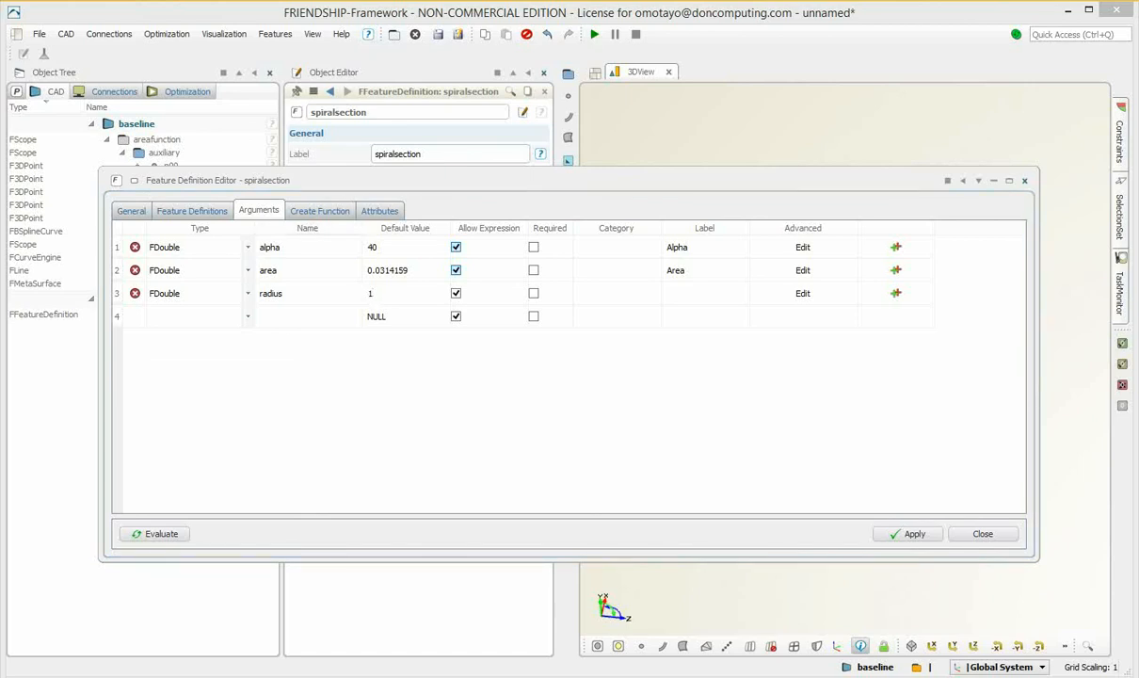
Use radius as the delta.setDX value in the spiralsection create function, then apply the definition and close its editor
left_click(319, 210)
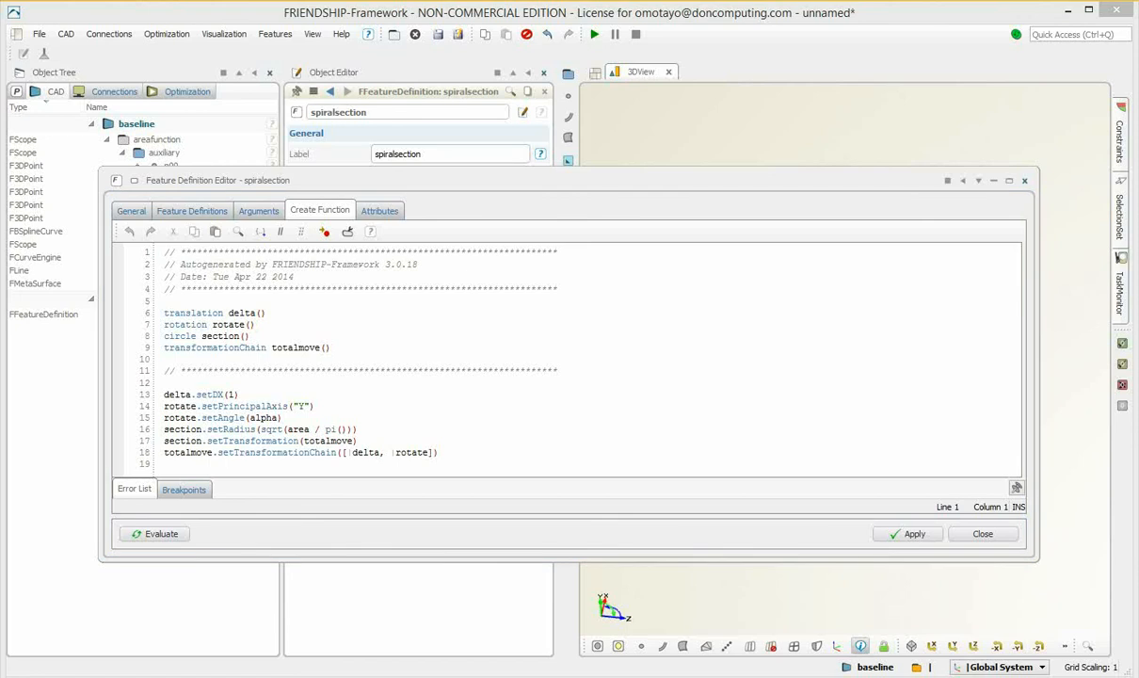
left_click(234, 395)
key("BackSpace")
type("ra")
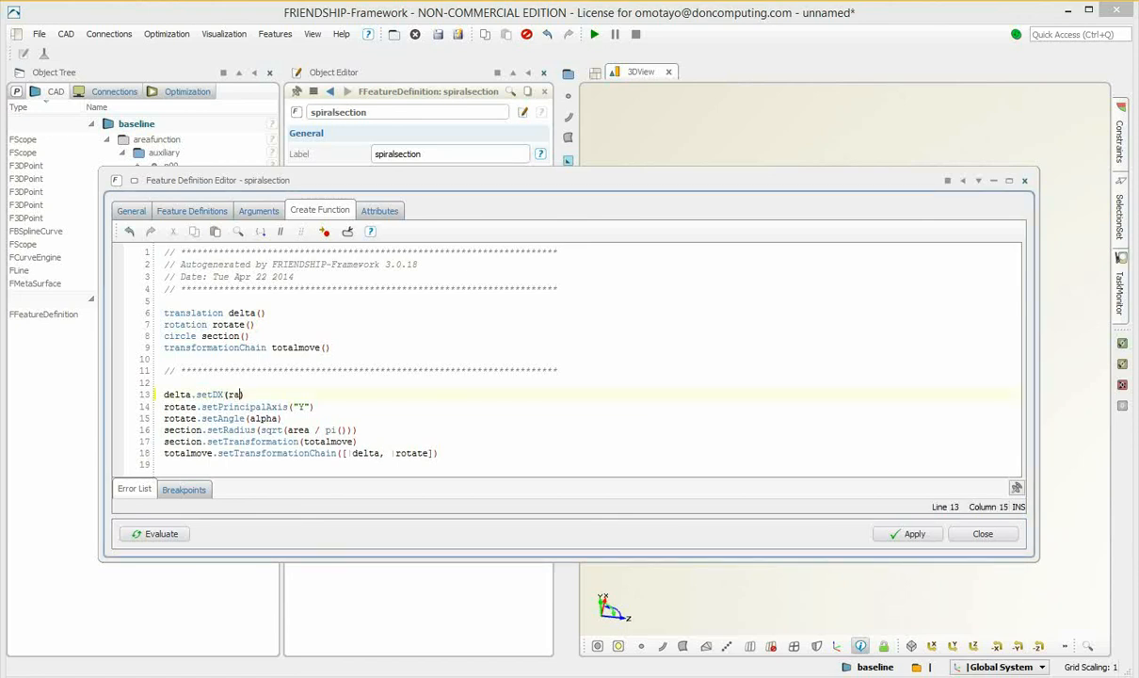
type("dius")
left_click(309, 417)
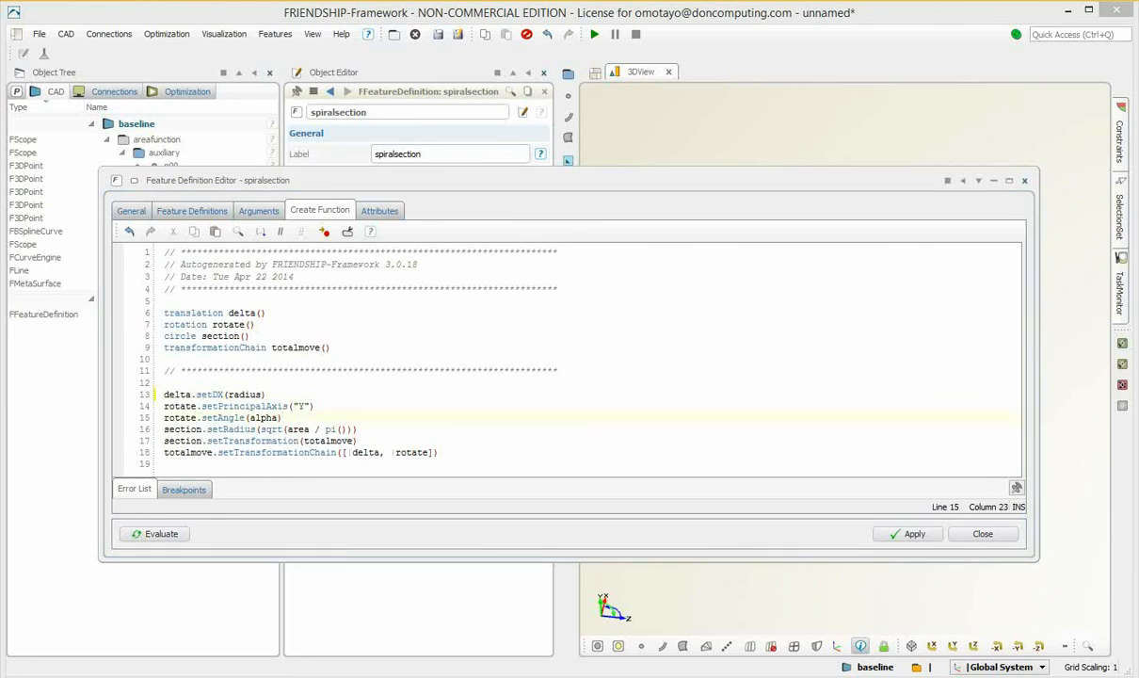
left_click(908, 534)
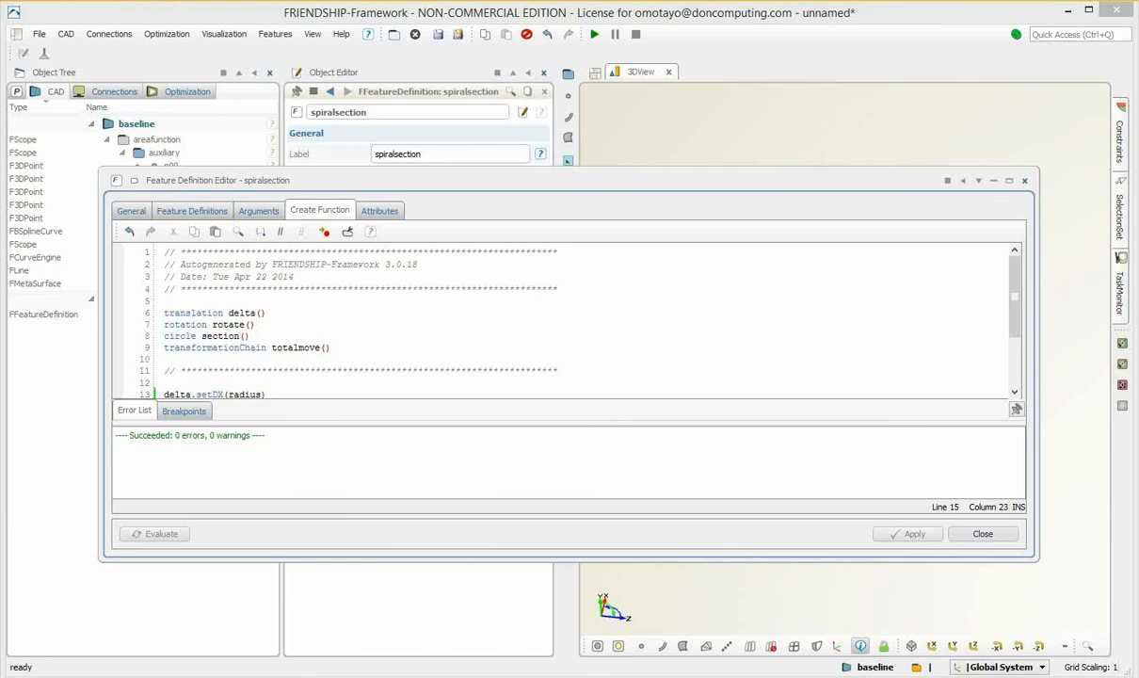
left_click(983, 534)
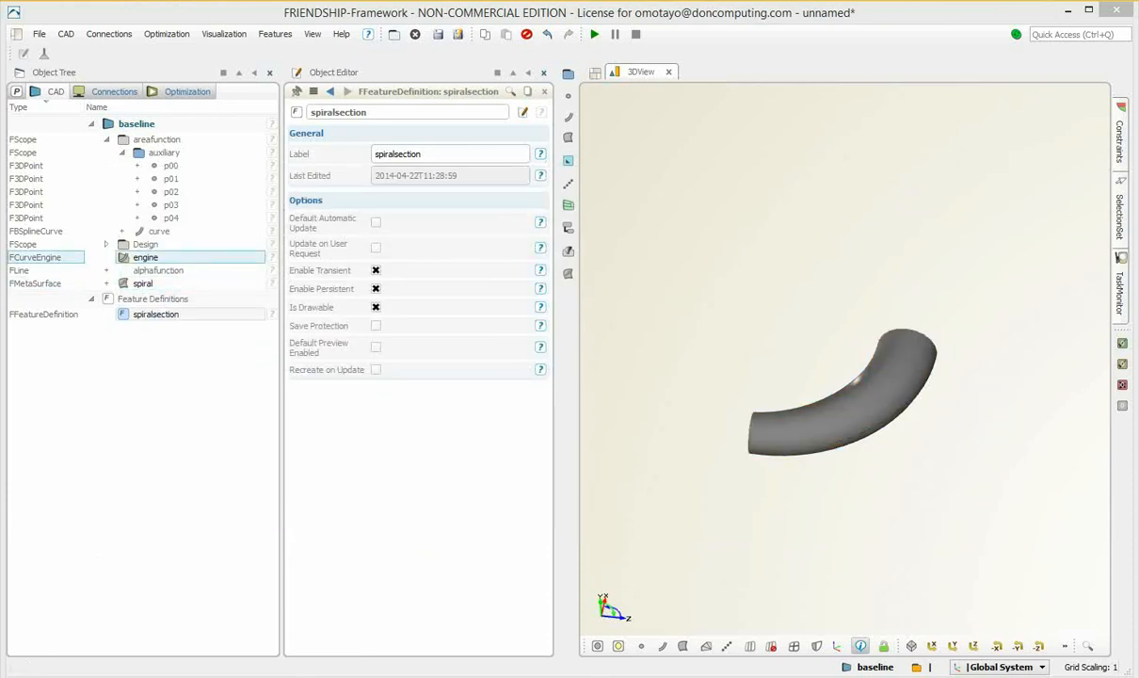
Set the spiral surface's base positions to 0 at the beginning and 1 at the end
left_click(146, 257)
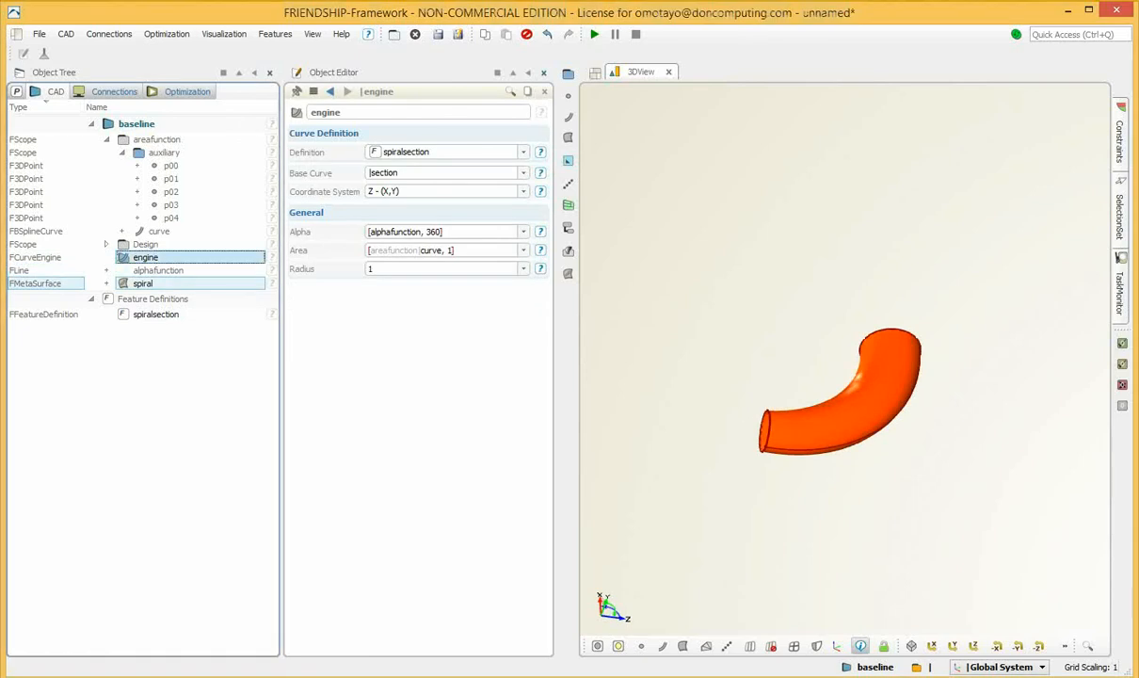
left_click(143, 283)
left_click(414, 192)
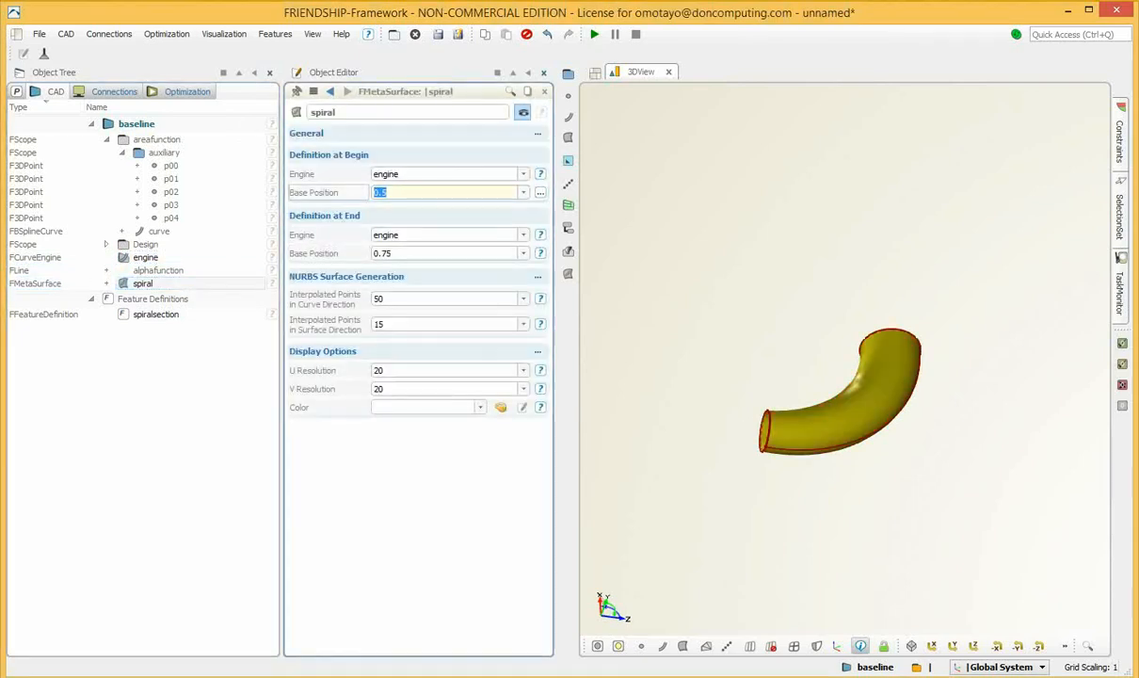
type("0")
key("Tab")
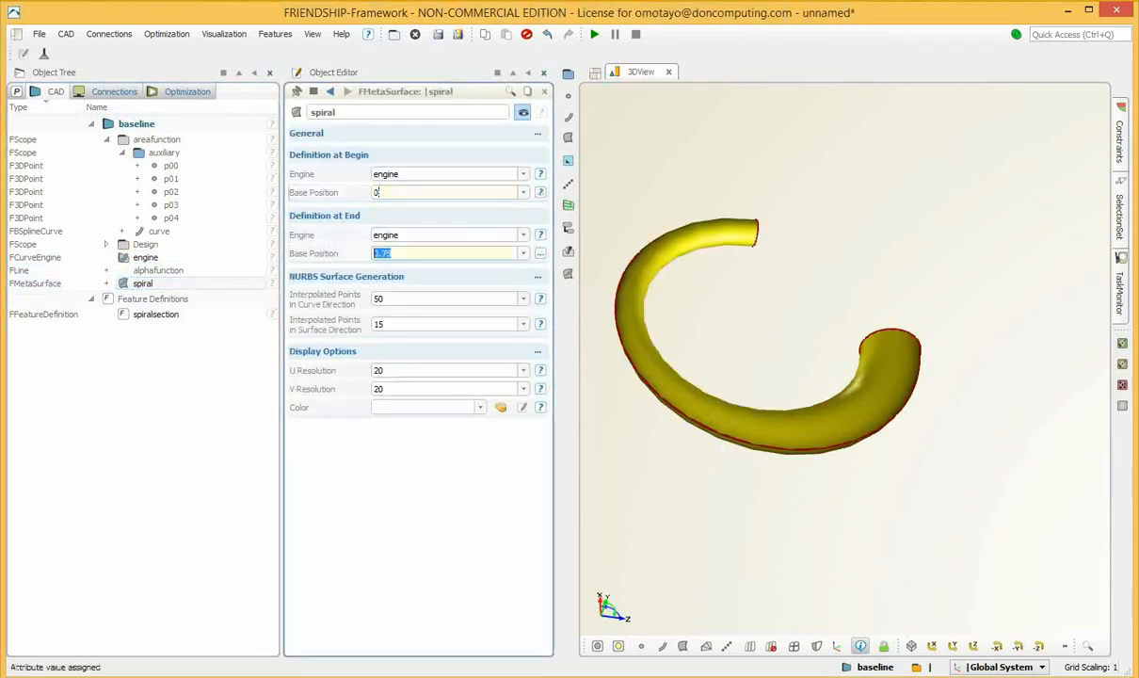
type("1")
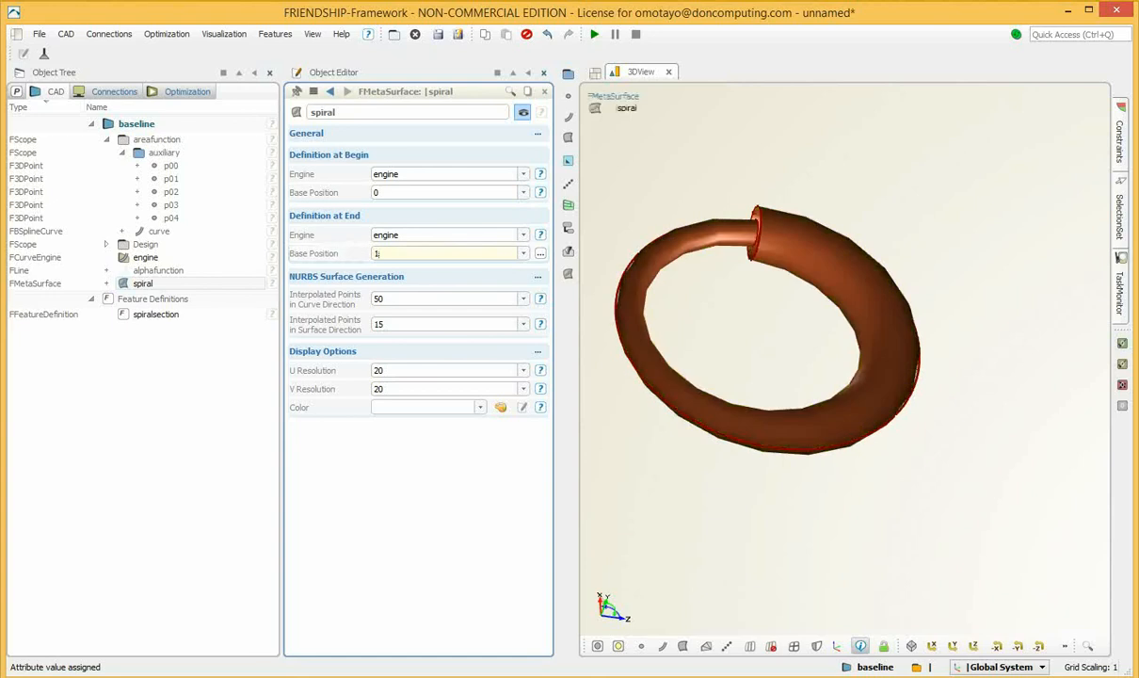
left_click_drag(810, 264, 794, 435)
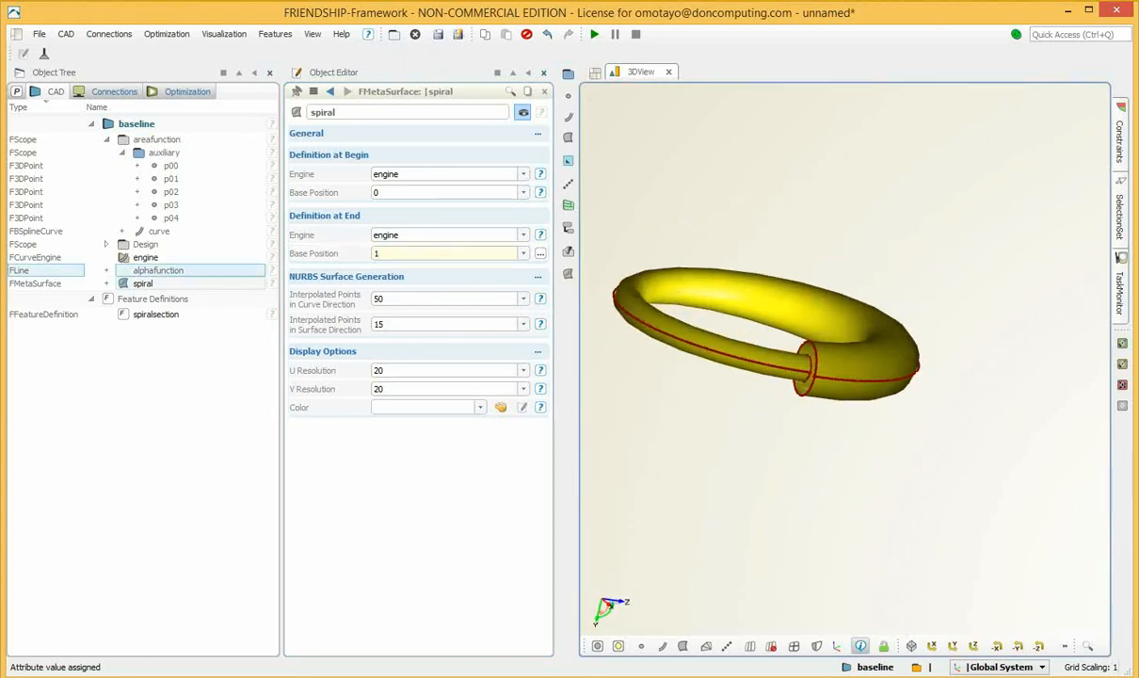
Set the curve engine's radius to 0.5 and inspect the effect on the spiral
left_click(145, 257)
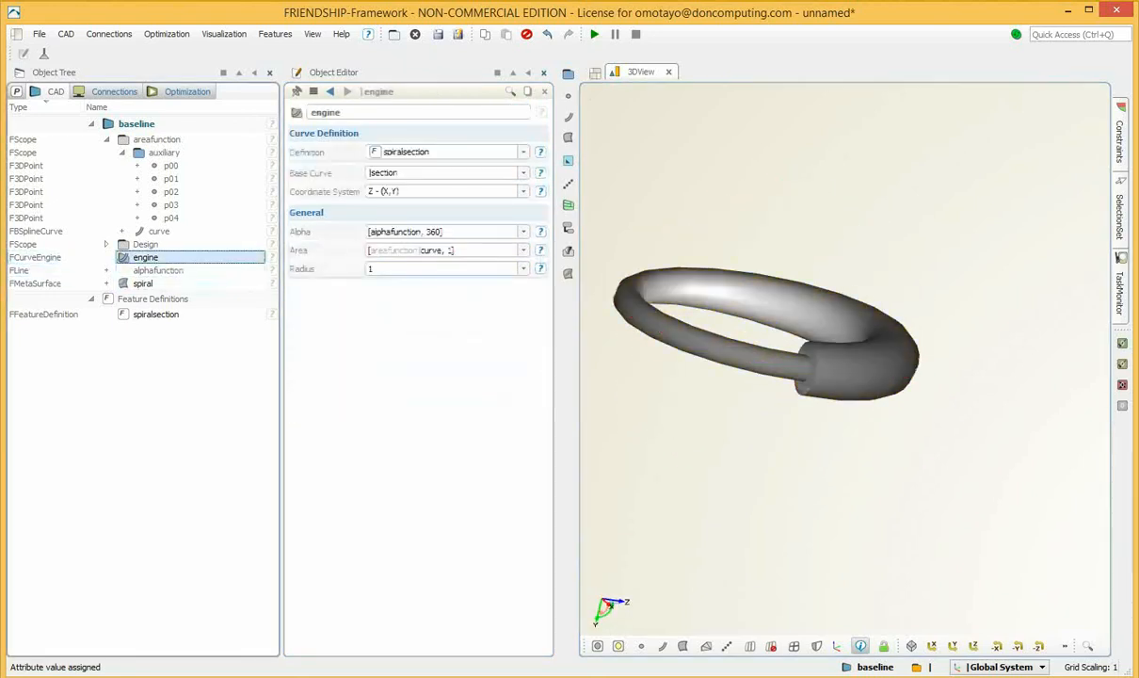
left_click(414, 269)
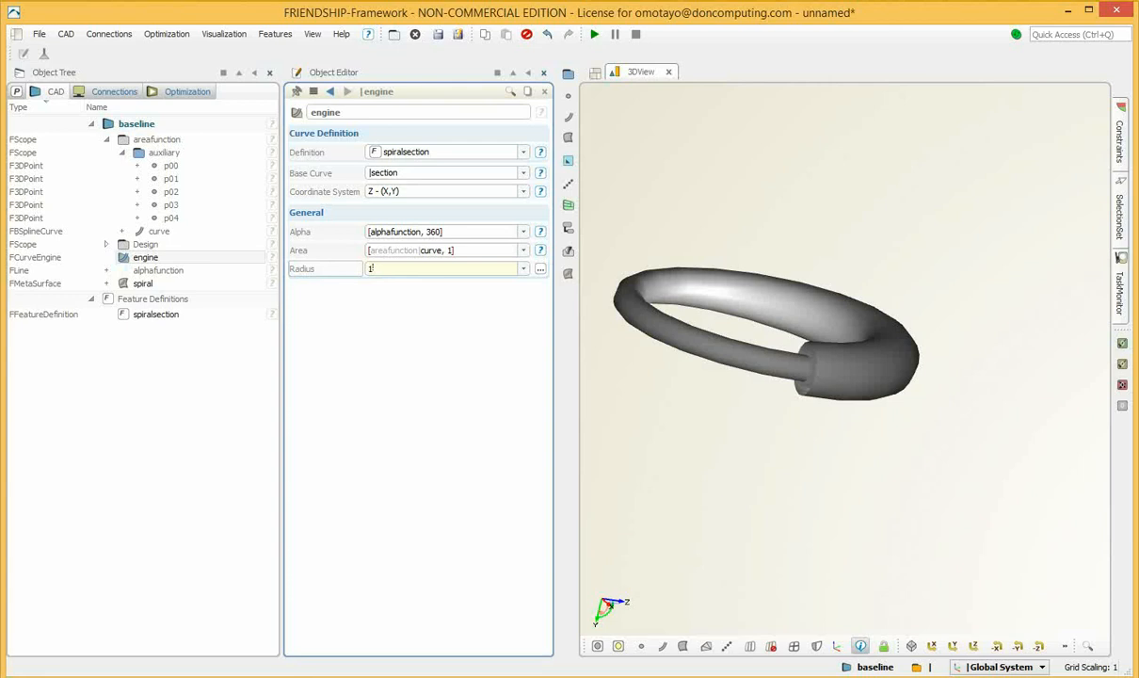
type("0.5")
key("Return")
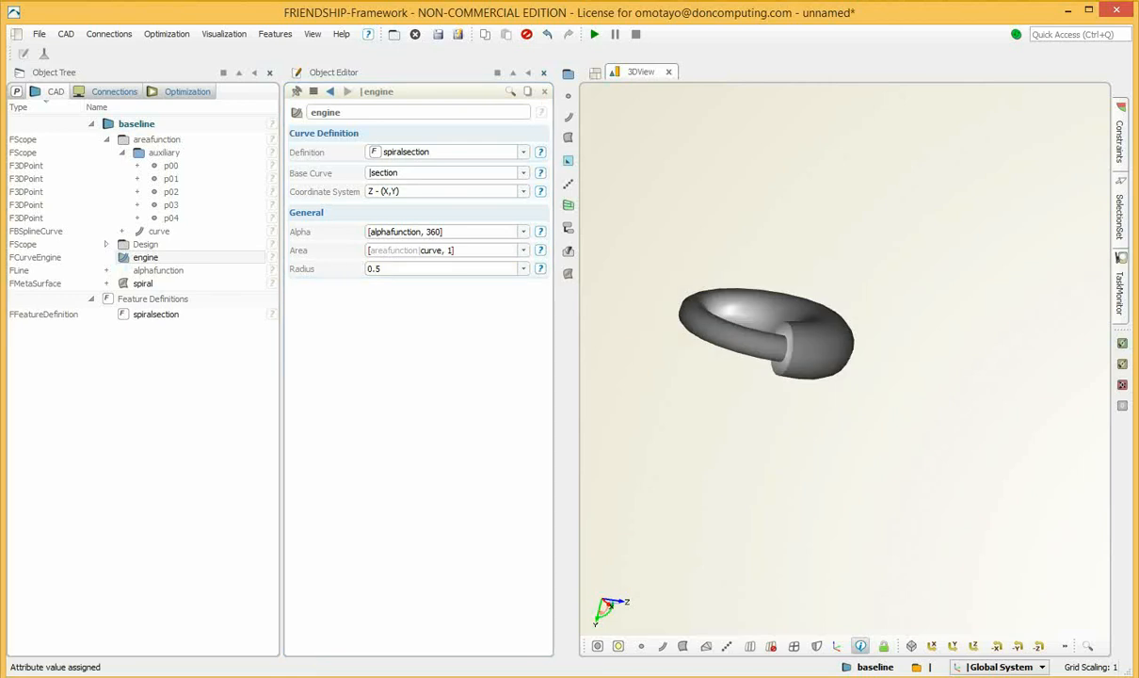
left_click_drag(770, 246, 828, 396)
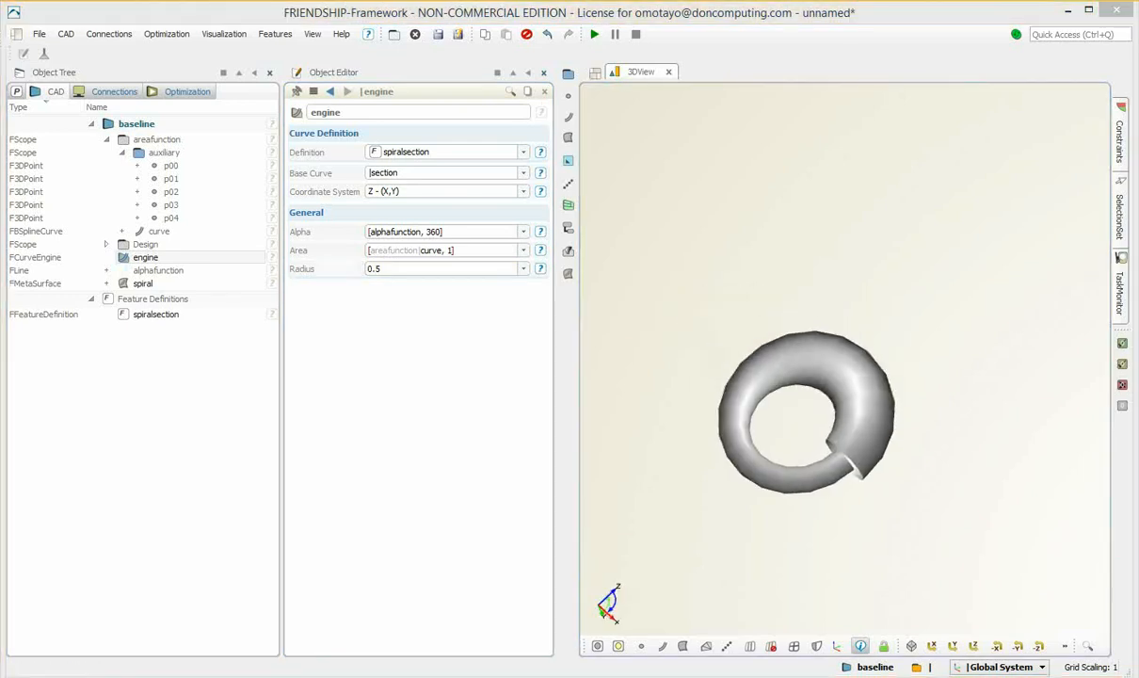
Set the curve engine's radius back to 1 and inspect the spiral
double_click(375, 269)
type("1")
key("Return")
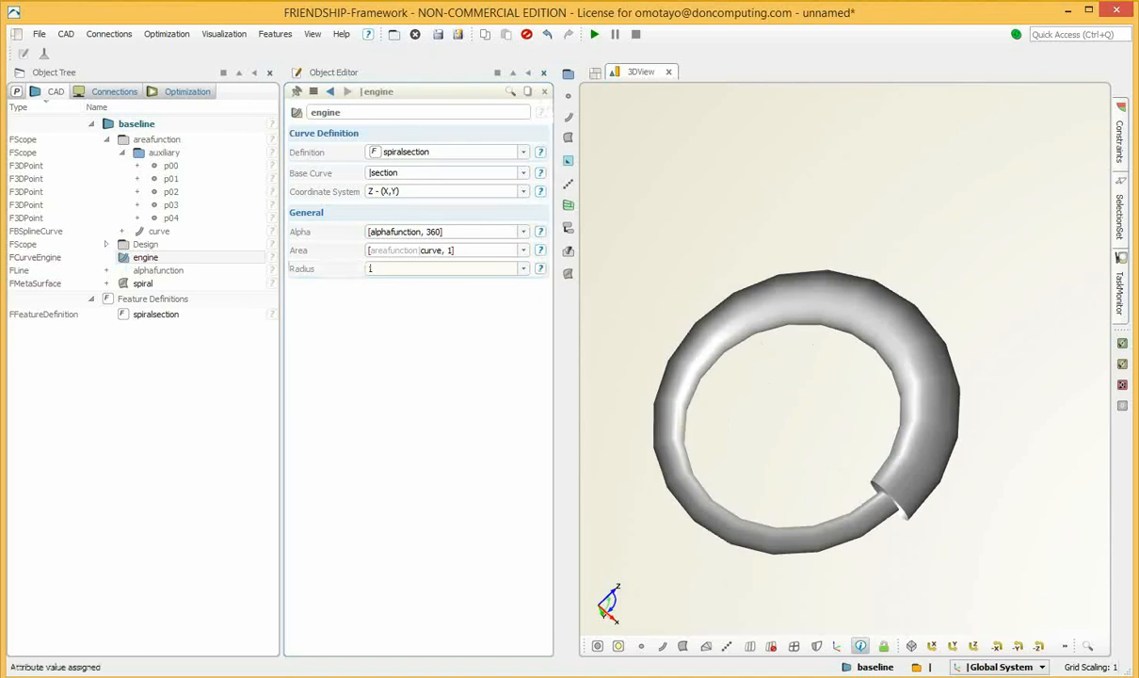
left_click_drag(803, 305, 800, 218)
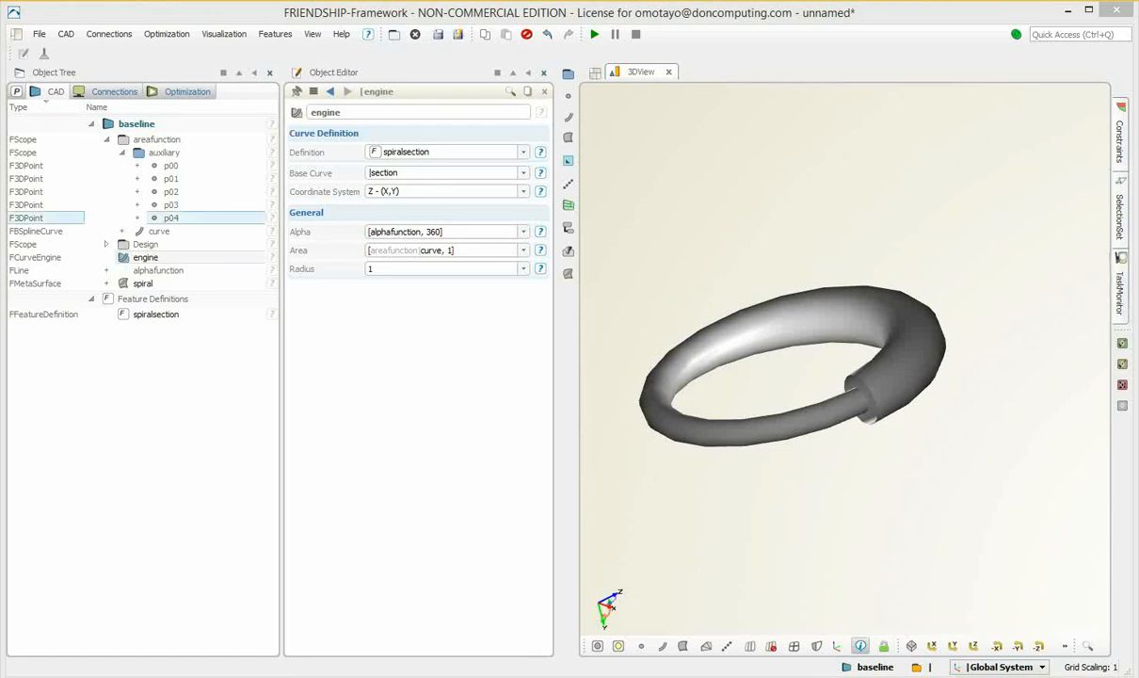
Collapse the auxiliary and areafunction scopes and paste a copy of the areafunction scope into the baseline design
left_click(123, 152)
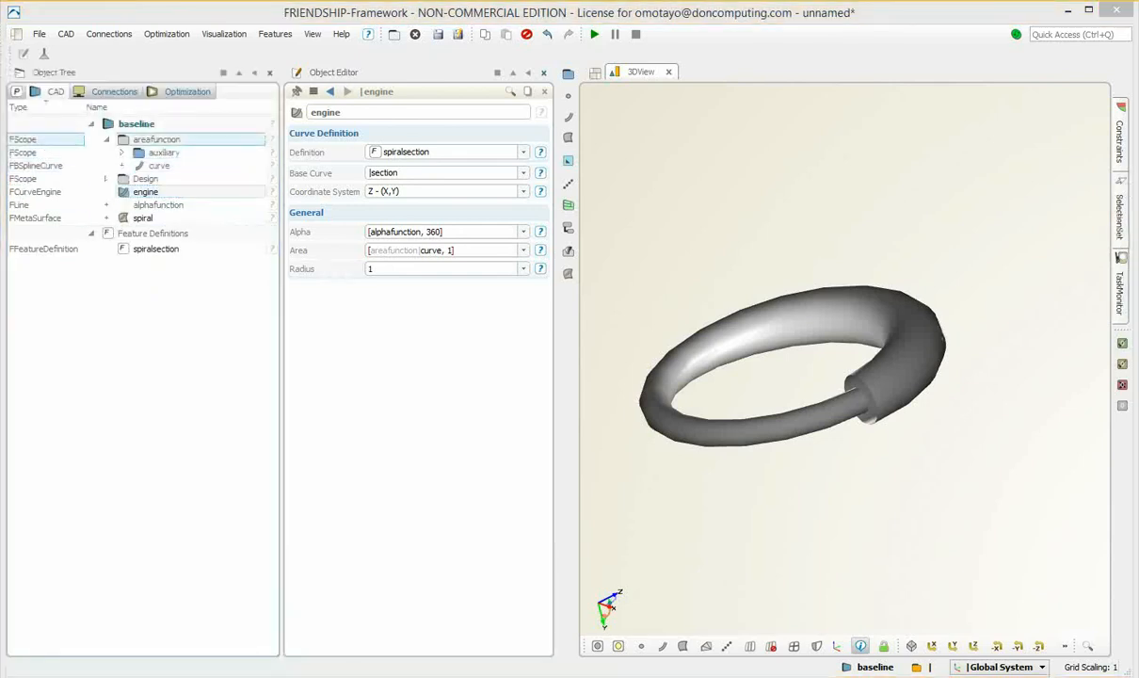
left_click(106, 140)
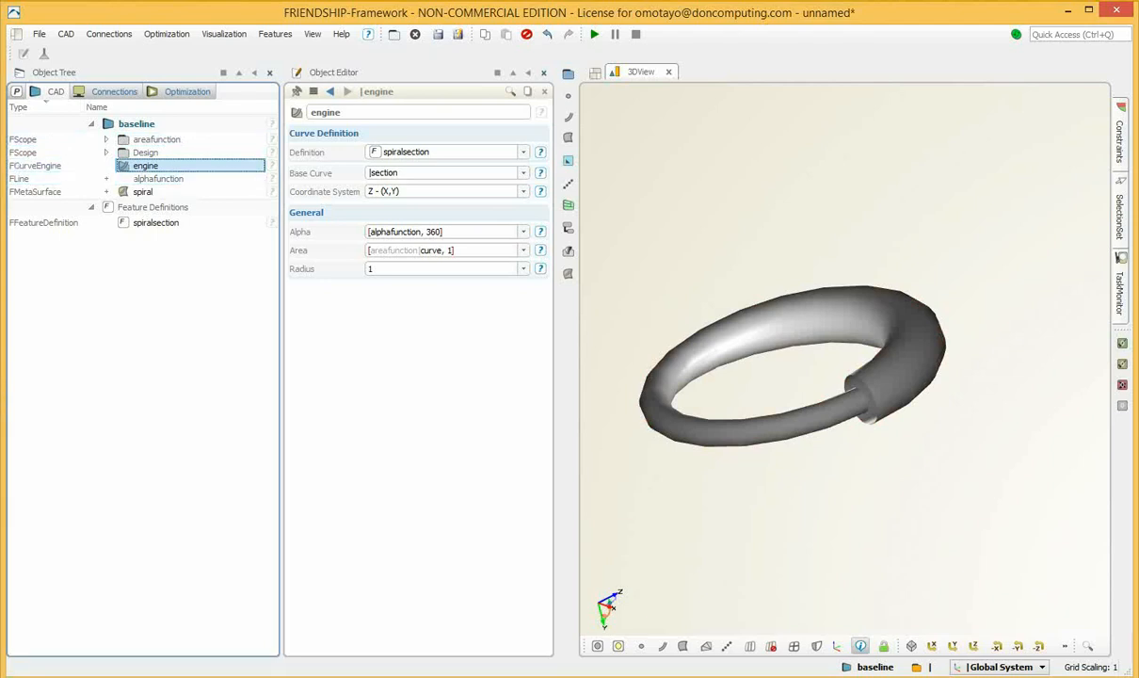
right_click(175, 139)
left_click(212, 158)
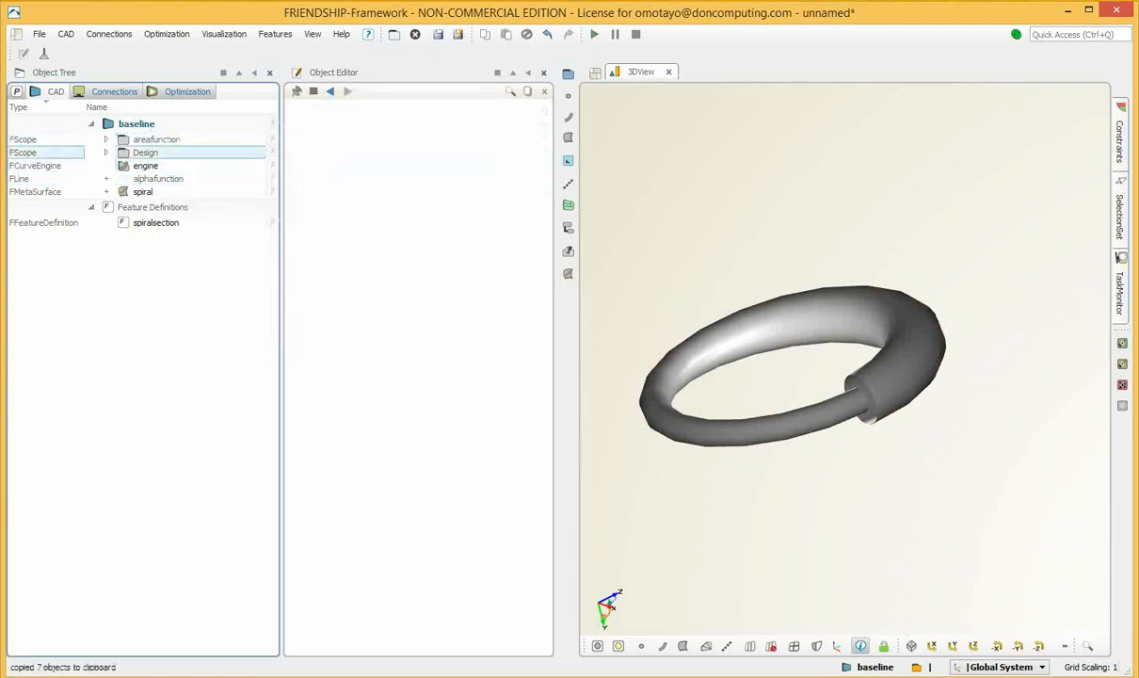
left_click(137, 123)
right_click(136, 124)
left_click(165, 177)
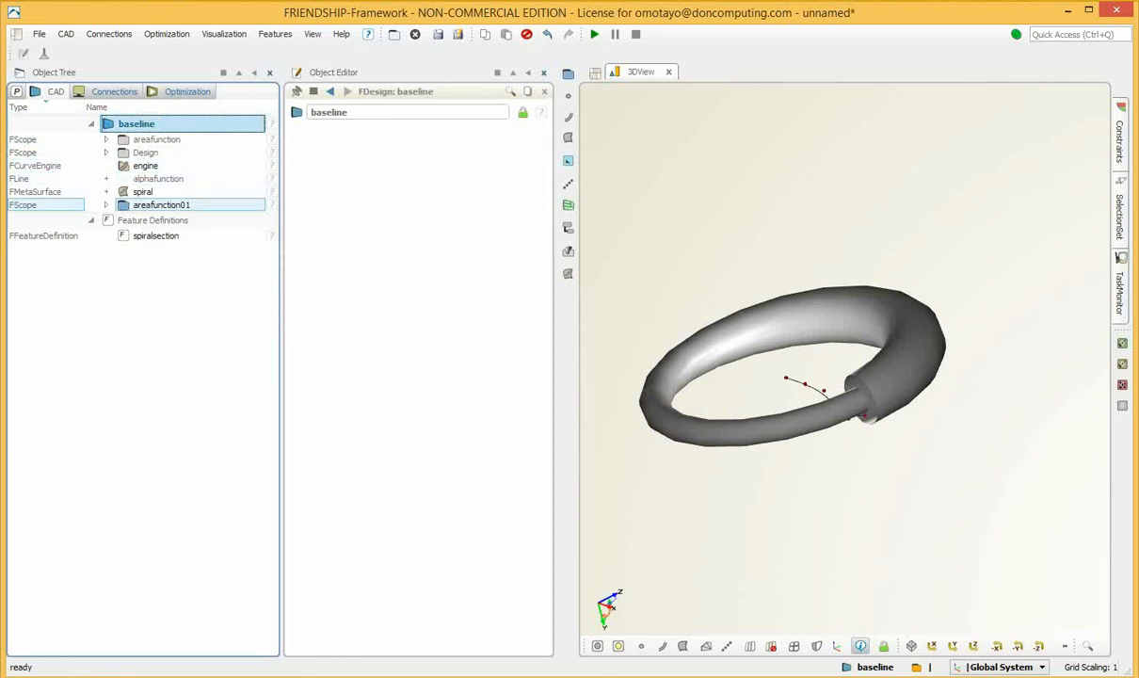
Rename the pasted areafunction01 scope as radiusfunction
left_click(161, 204)
double_click(345, 112)
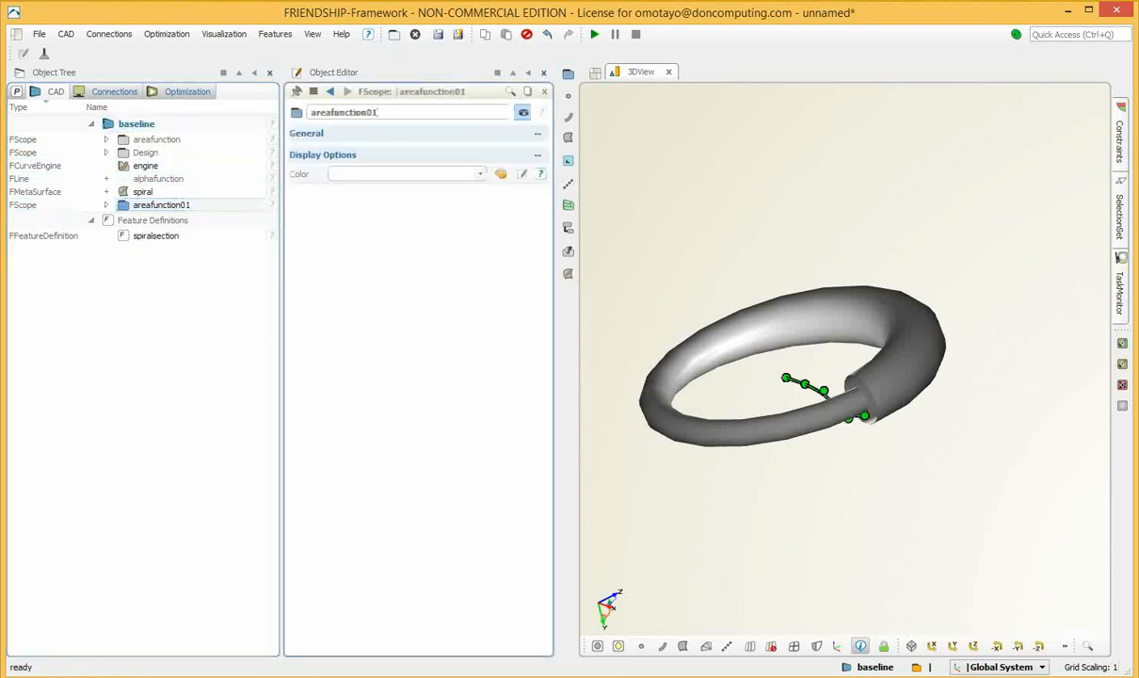
type("ra")
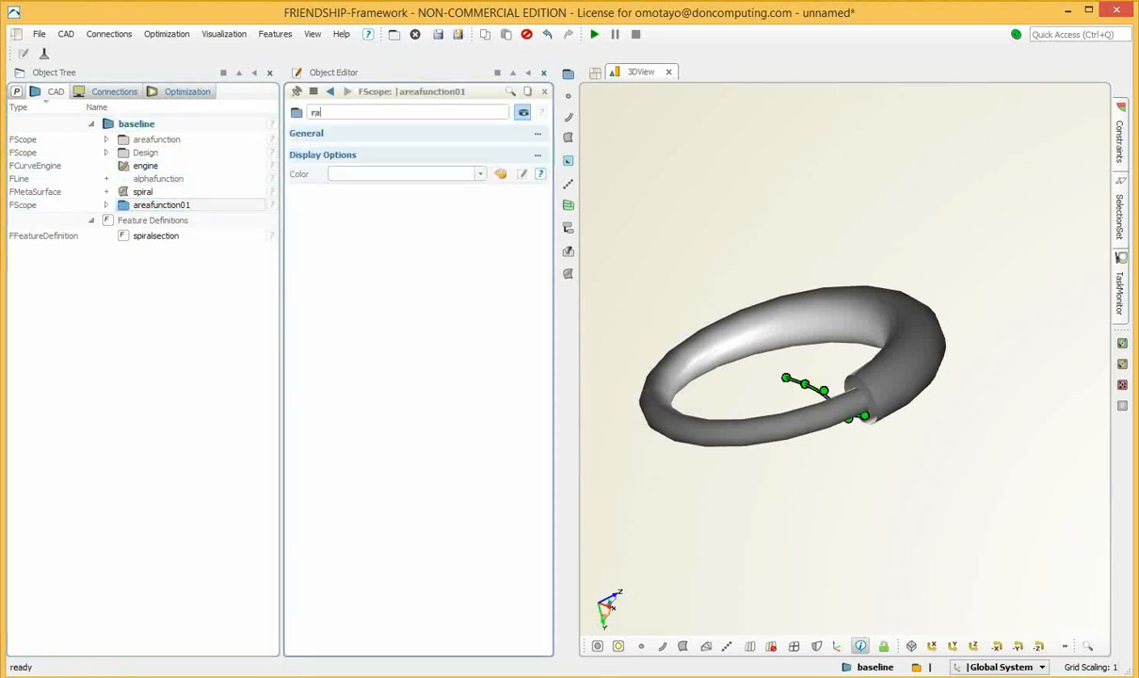
type("diusfunction")
key("Return")
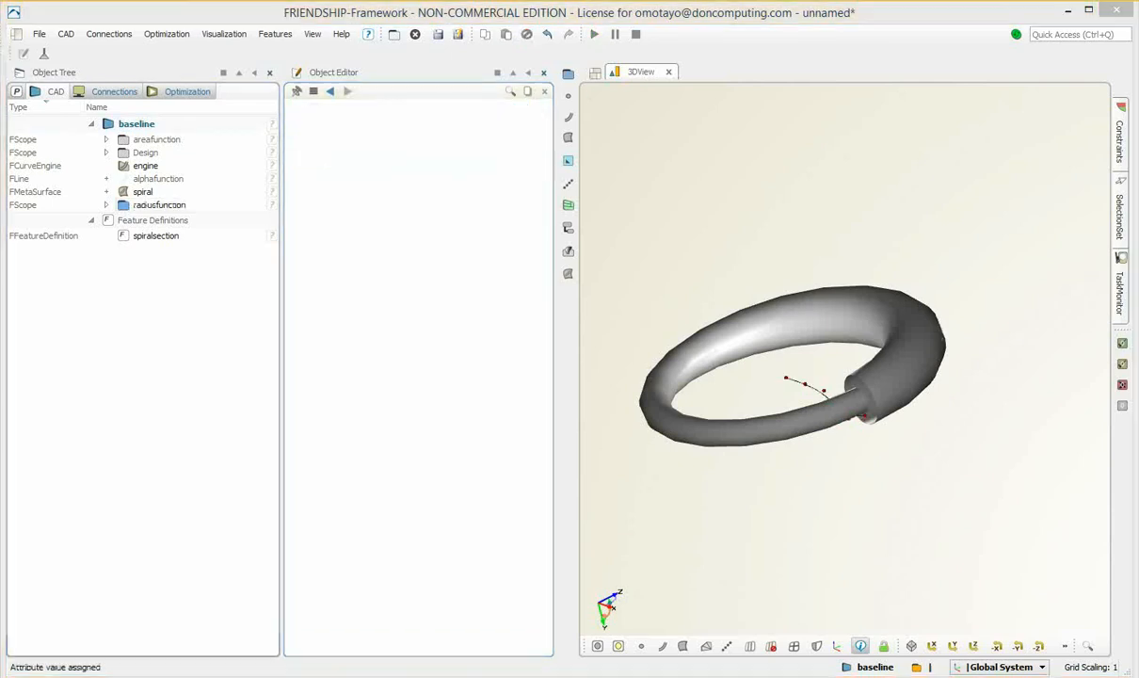
Set the Y coordinate of all five auxiliary points p00 to p04 in the radiusfunction scope to 1
left_click(106, 205)
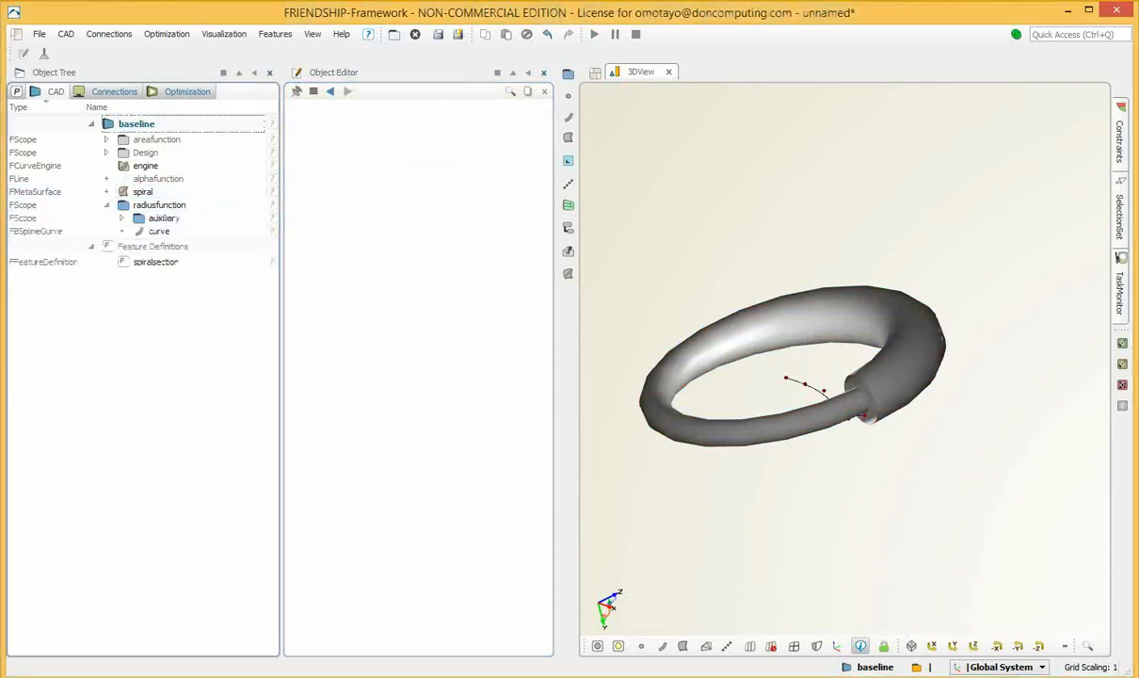
left_click(122, 218)
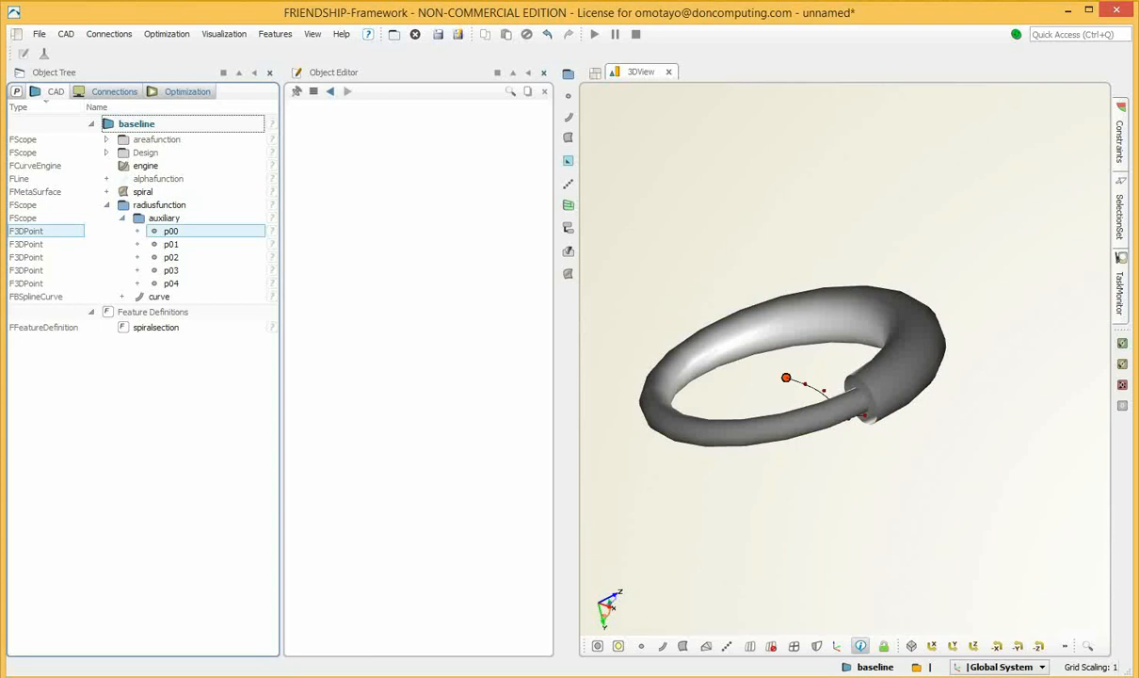
left_click(170, 231)
left_click(170, 283, "shift")
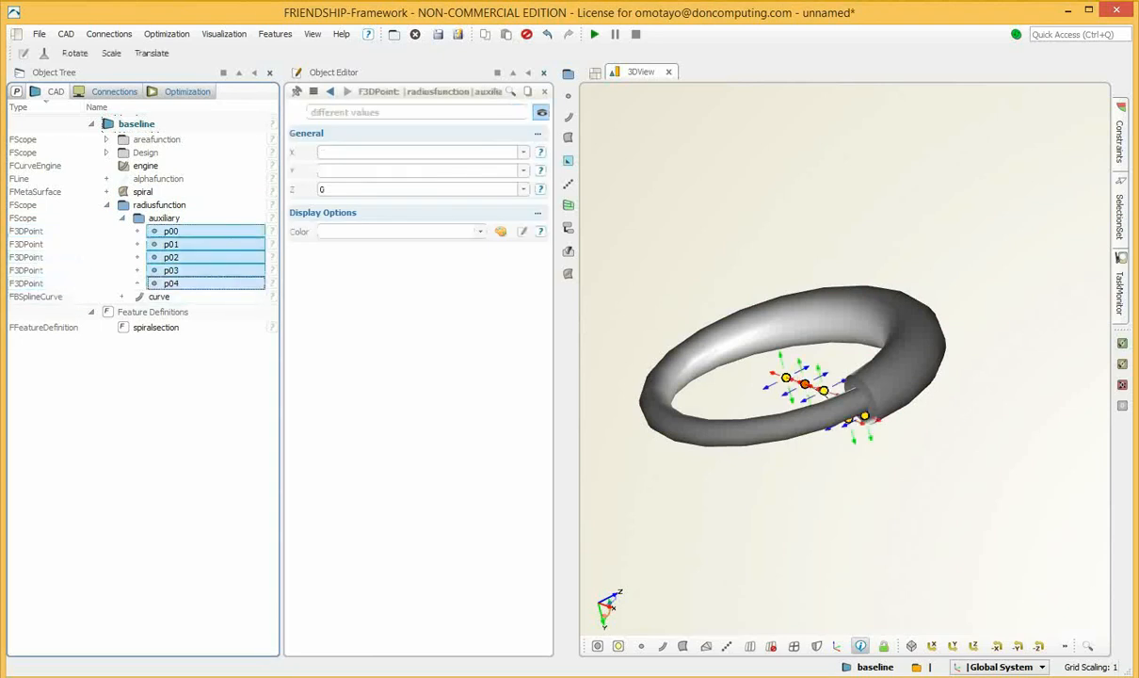
left_click(395, 170)
type("1")
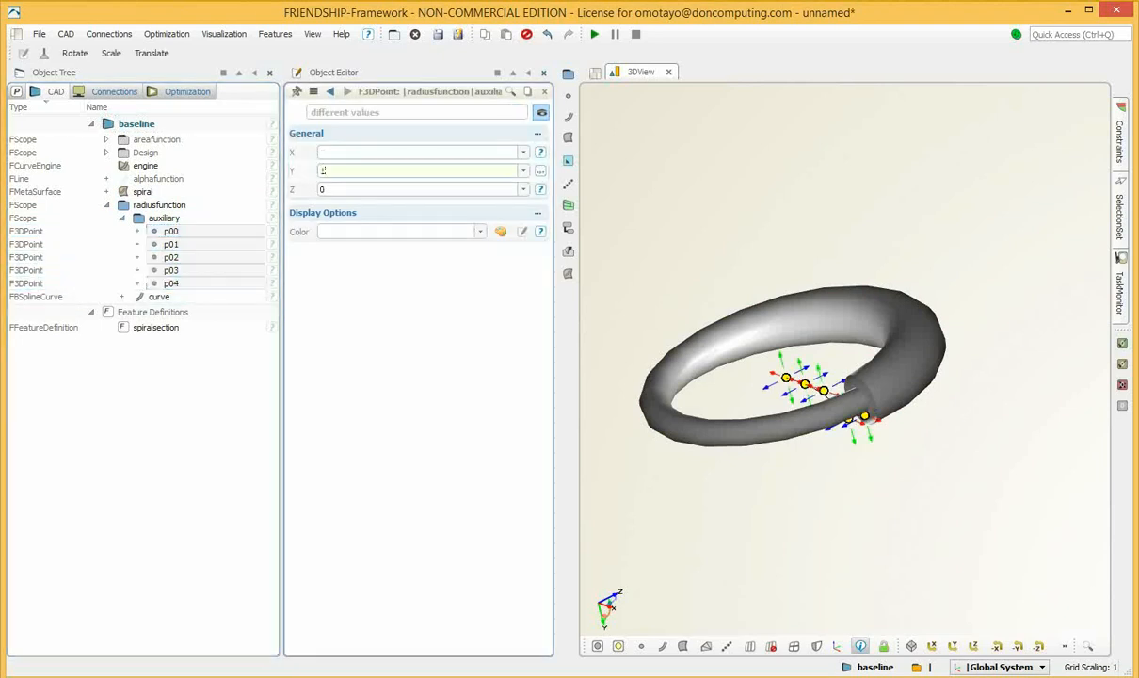
key("Return")
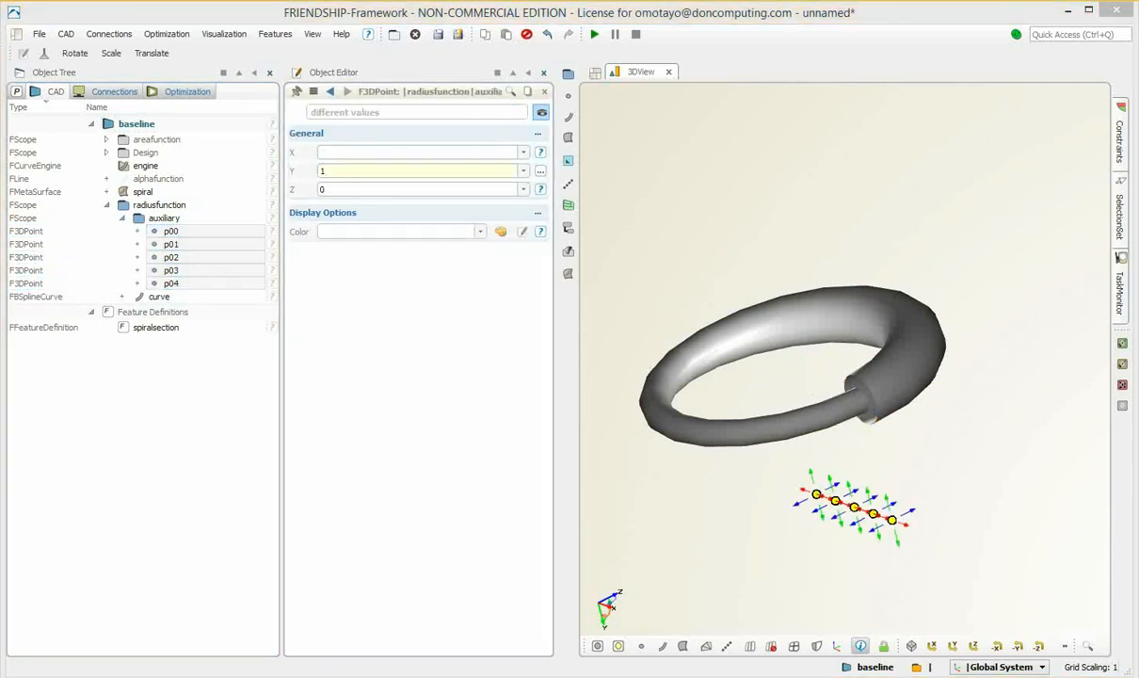
left_click(107, 205)
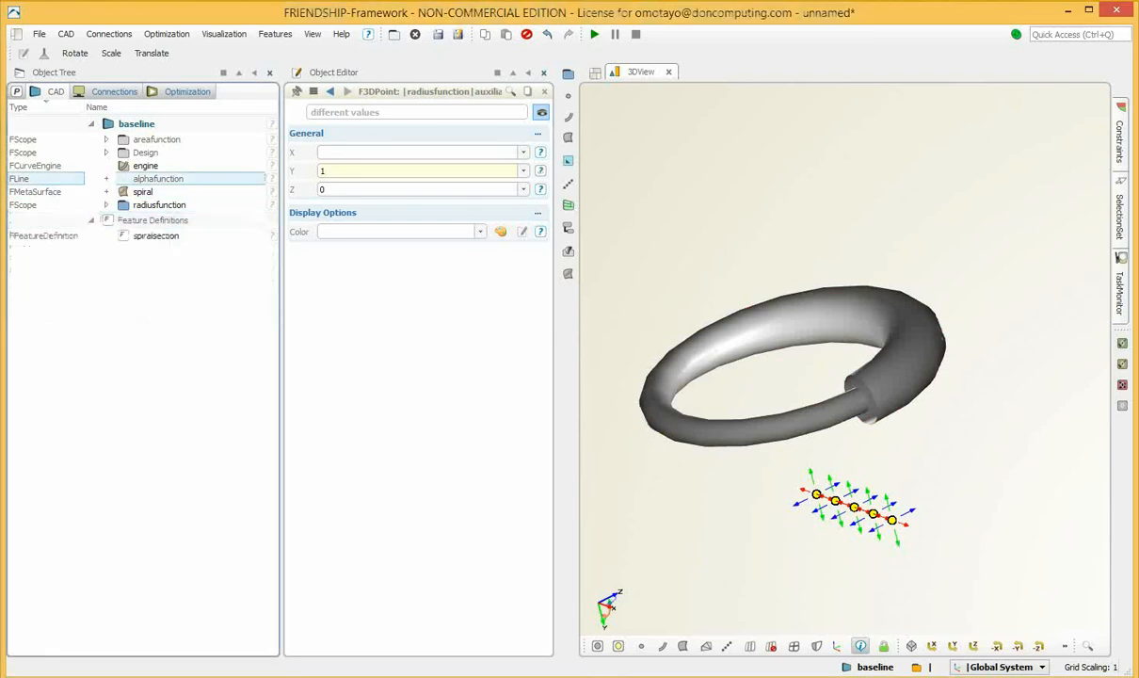
Assign the radiusfunction curve as the curve engine's radius and check the engine's settings
left_click(145, 166)
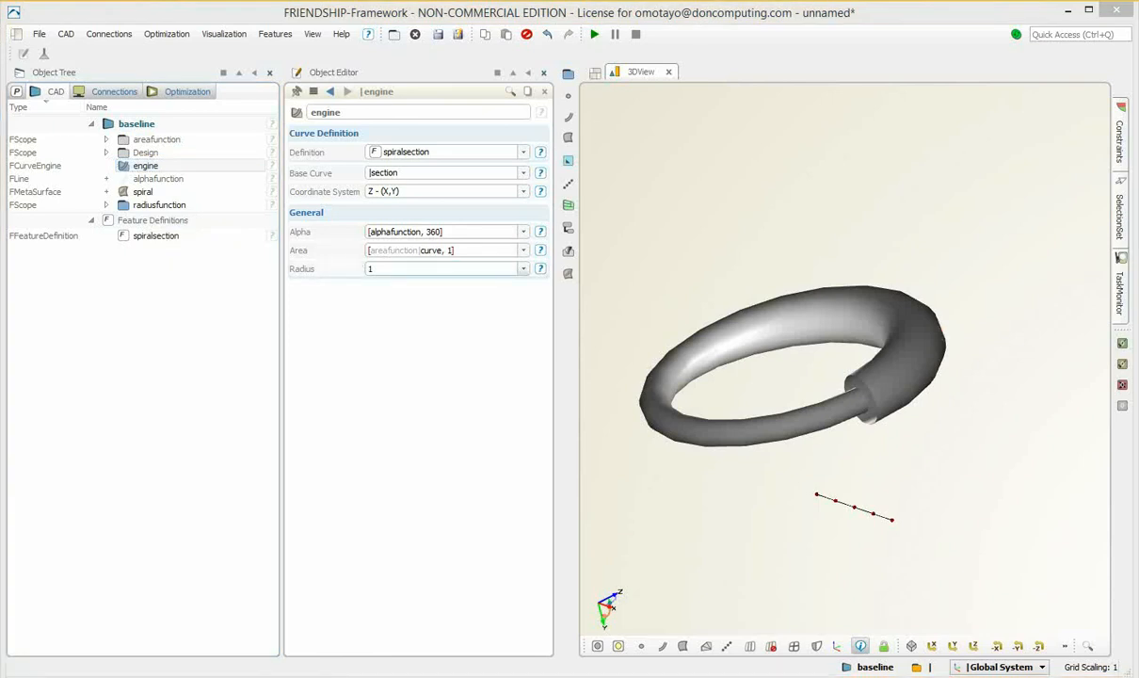
left_click(524, 269)
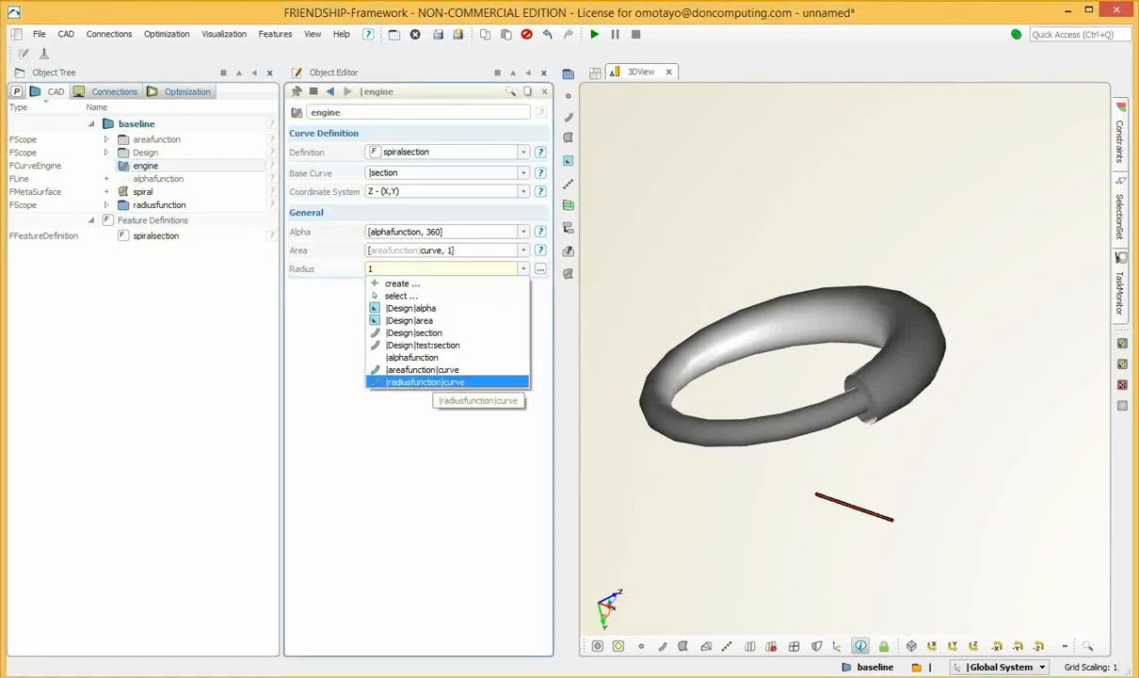
left_click(425, 381)
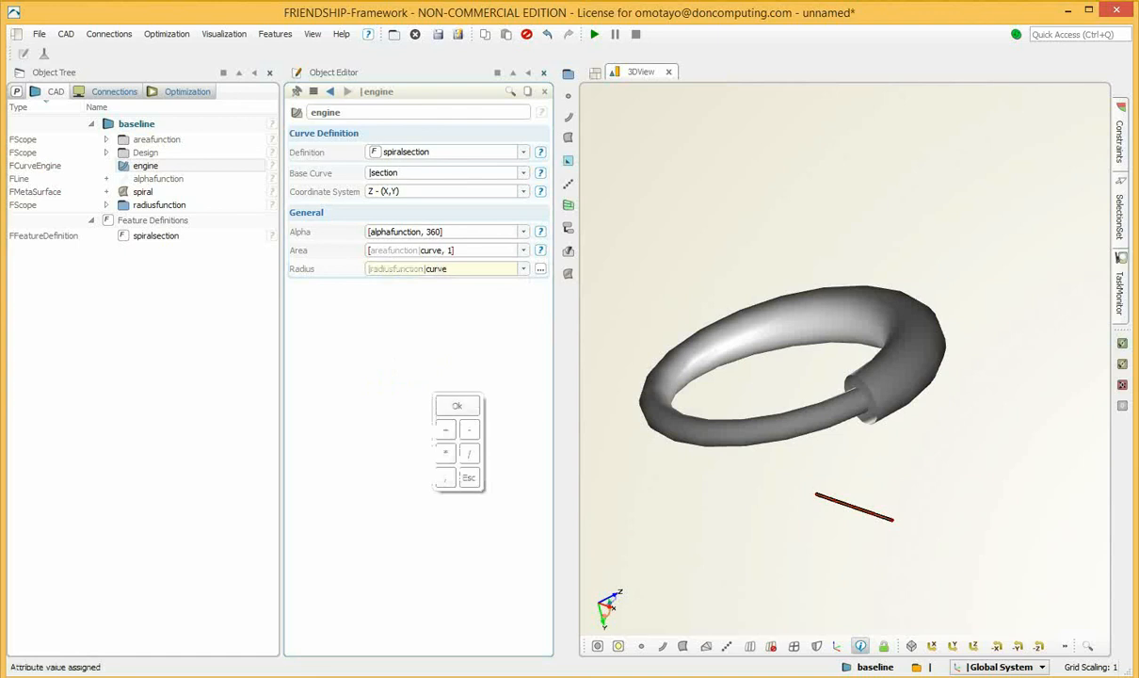
left_click(188, 396)
left_click(159, 205)
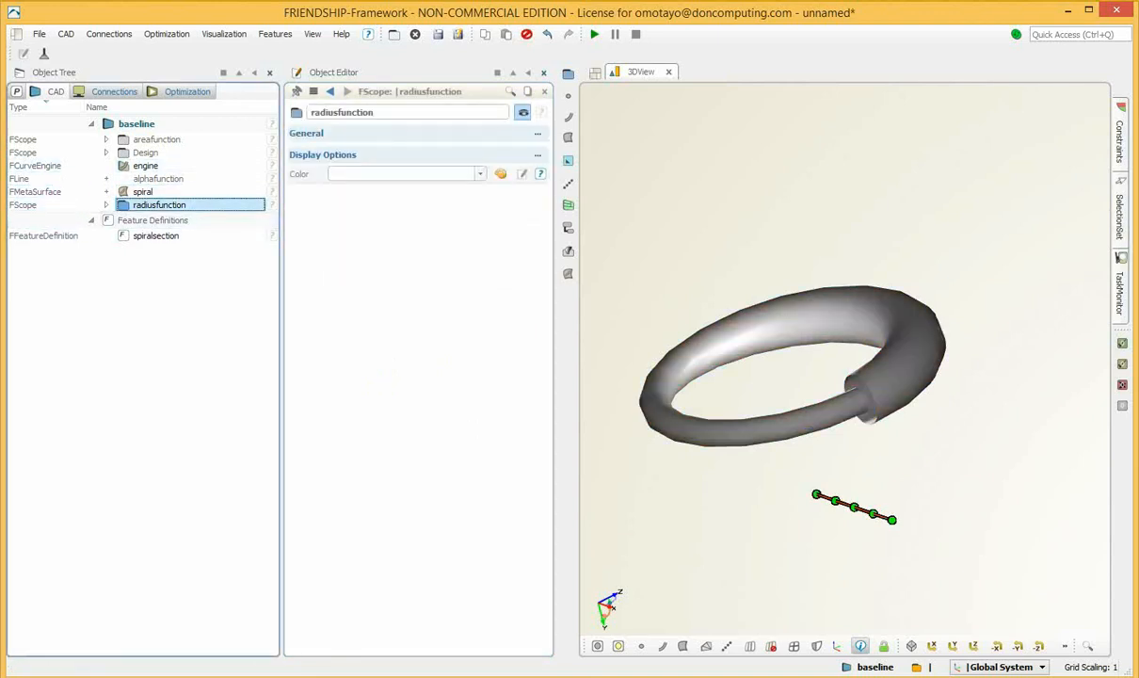
left_click(146, 165)
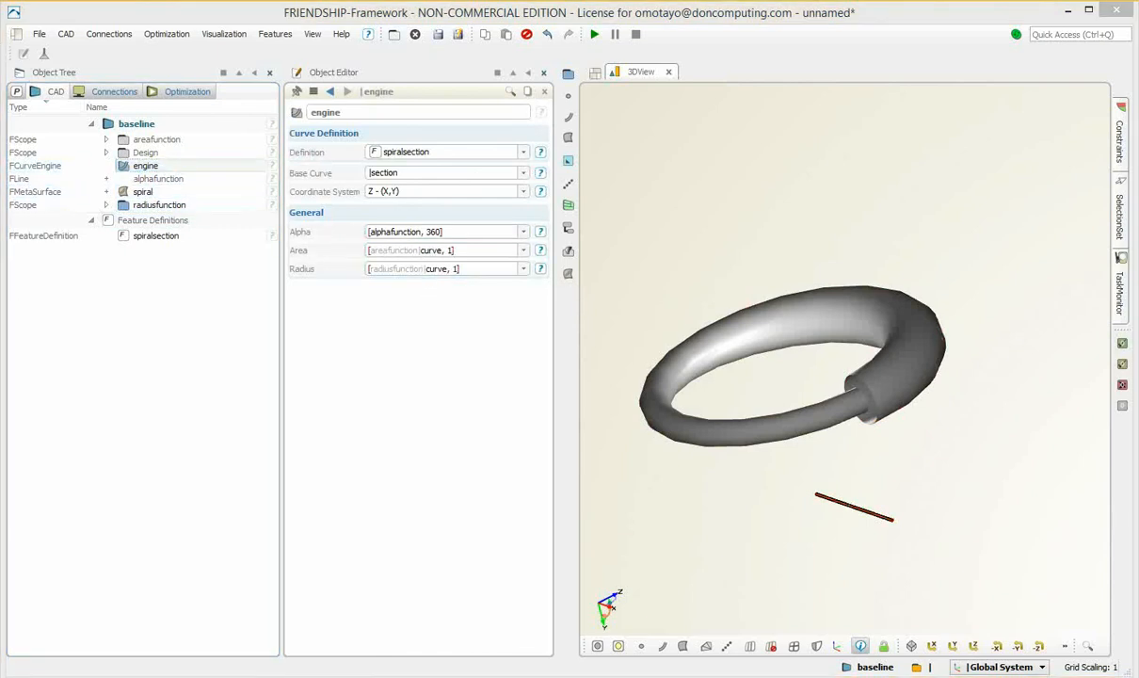
Set the Y coordinate of point p03 in the radiusfunction's auxiliary scope to 0.5
left_click(107, 205)
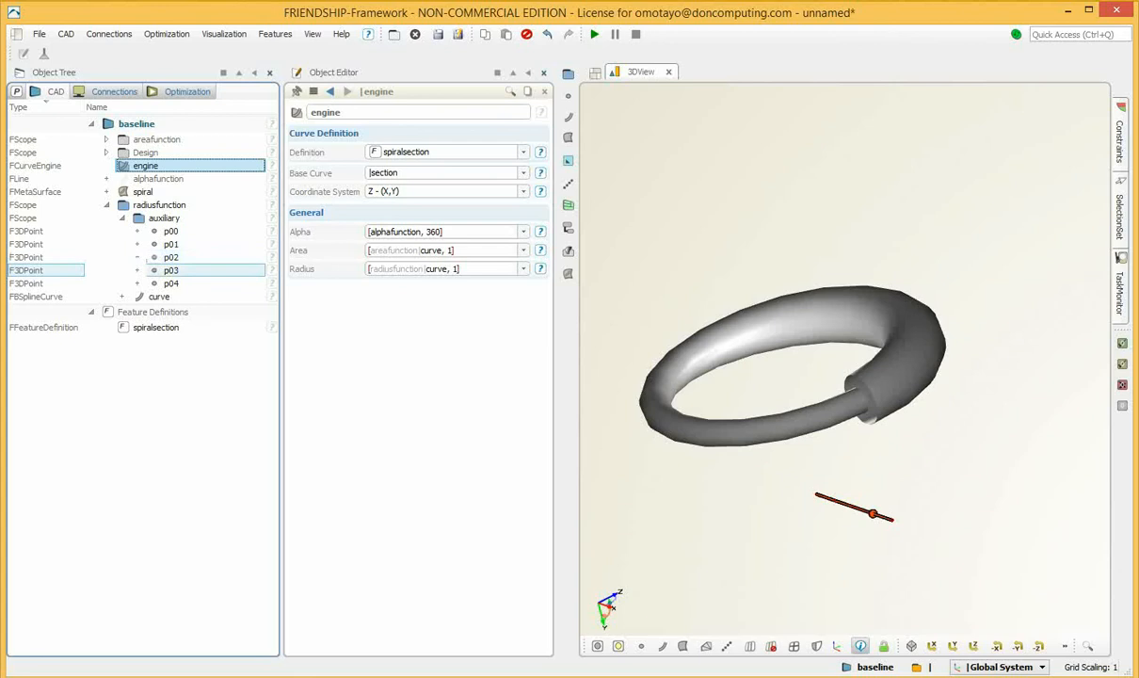
left_click(171, 270)
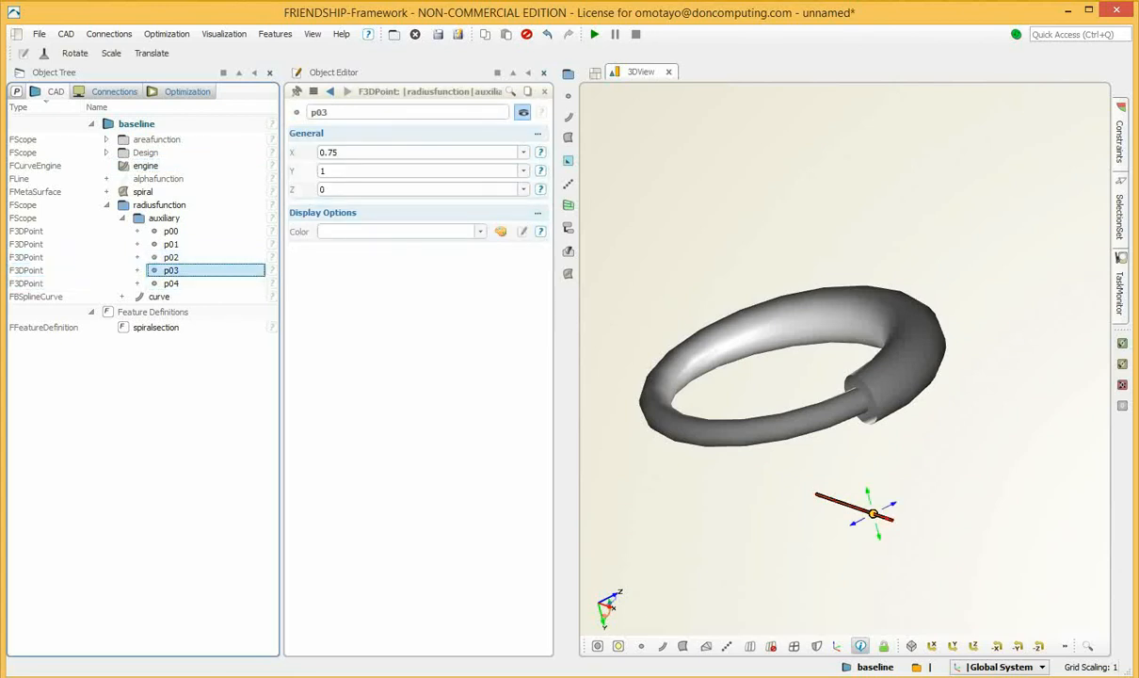
left_click_drag(330, 171, 306, 171)
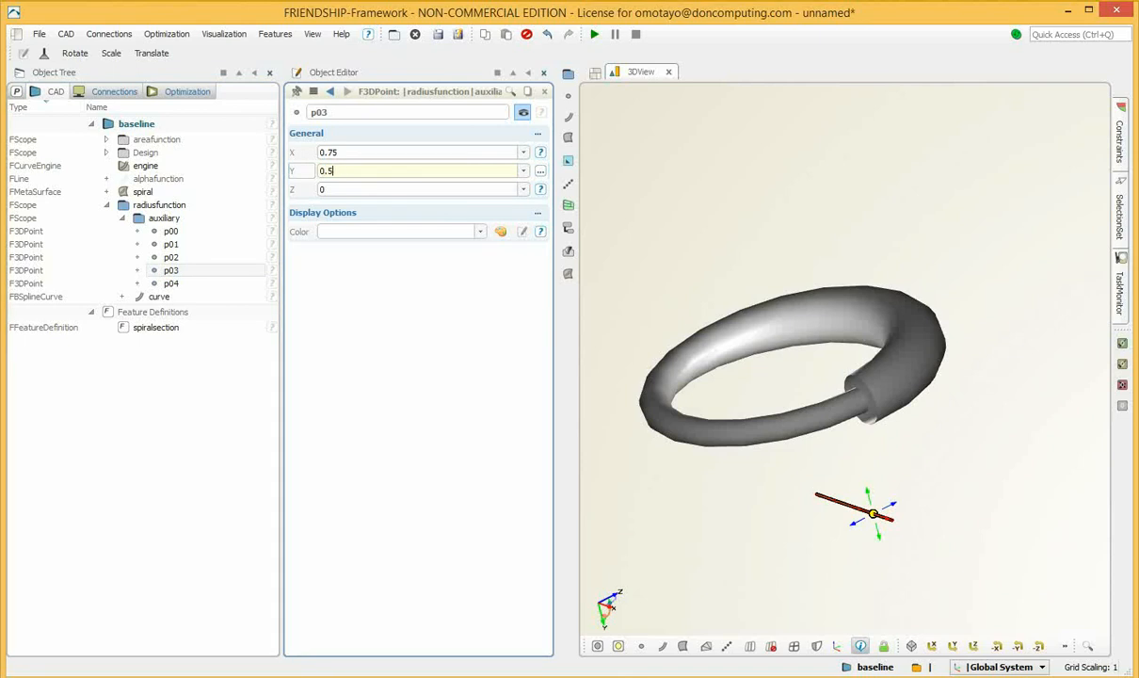
type("0.5")
key("Return")
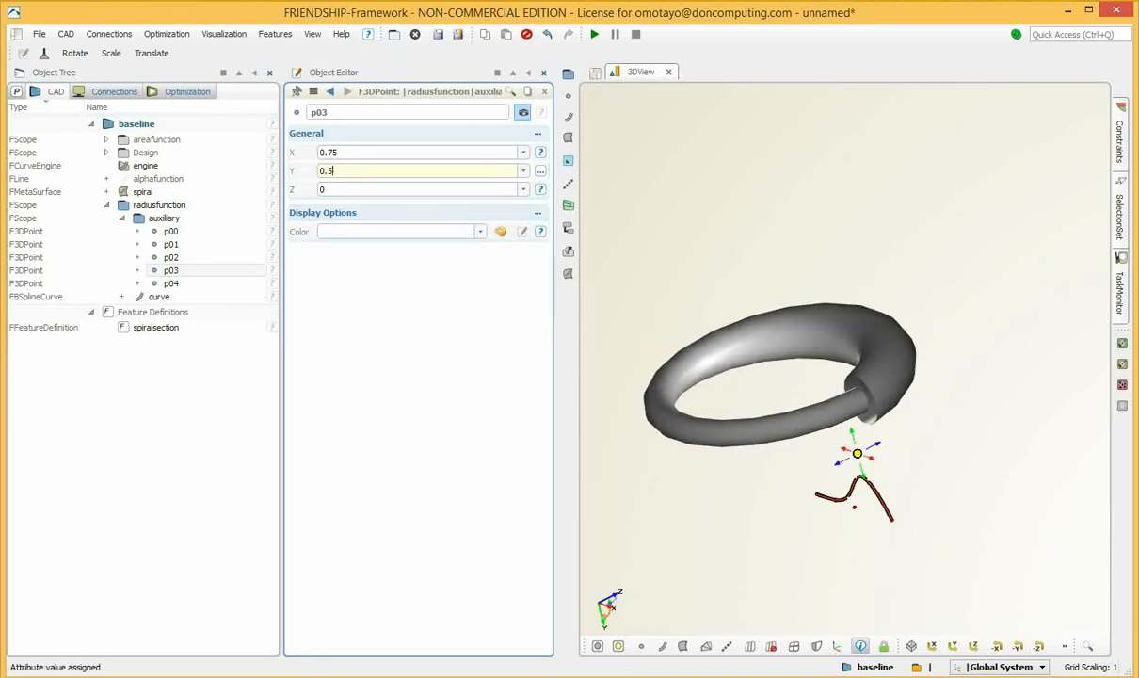
Set the Y coordinate of the radiusfunction's end point p04 to 0.5 and inspect the spiral
left_click(171, 283)
left_click(324, 170)
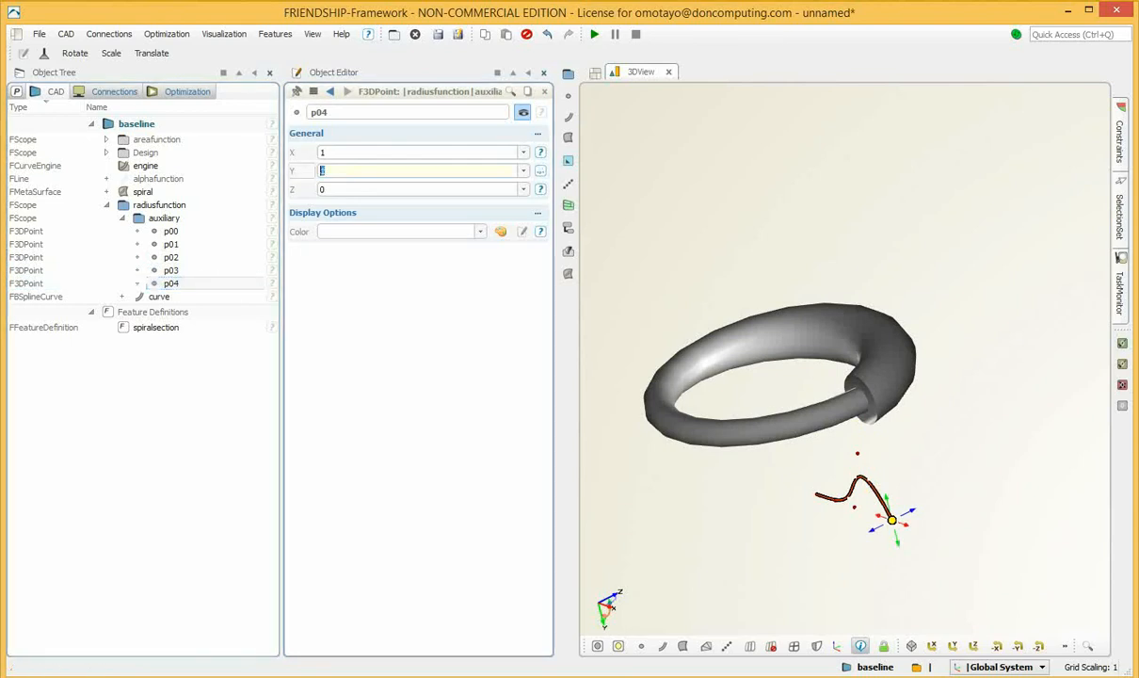
key("Return")
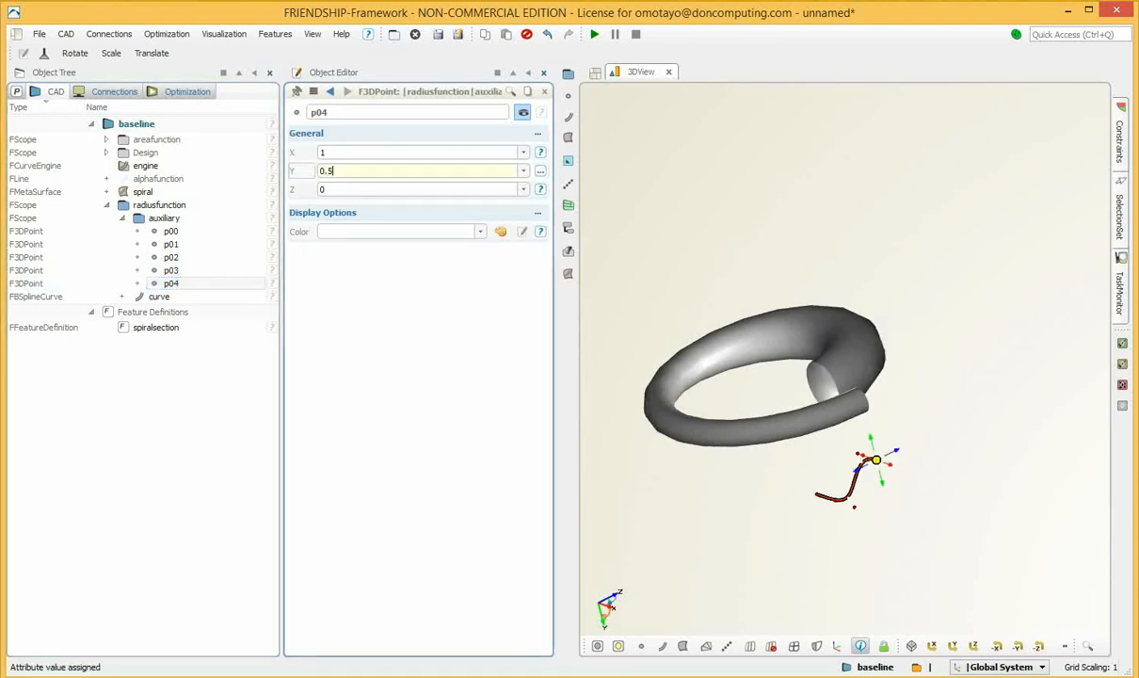
left_click_drag(753, 376, 659, 414)
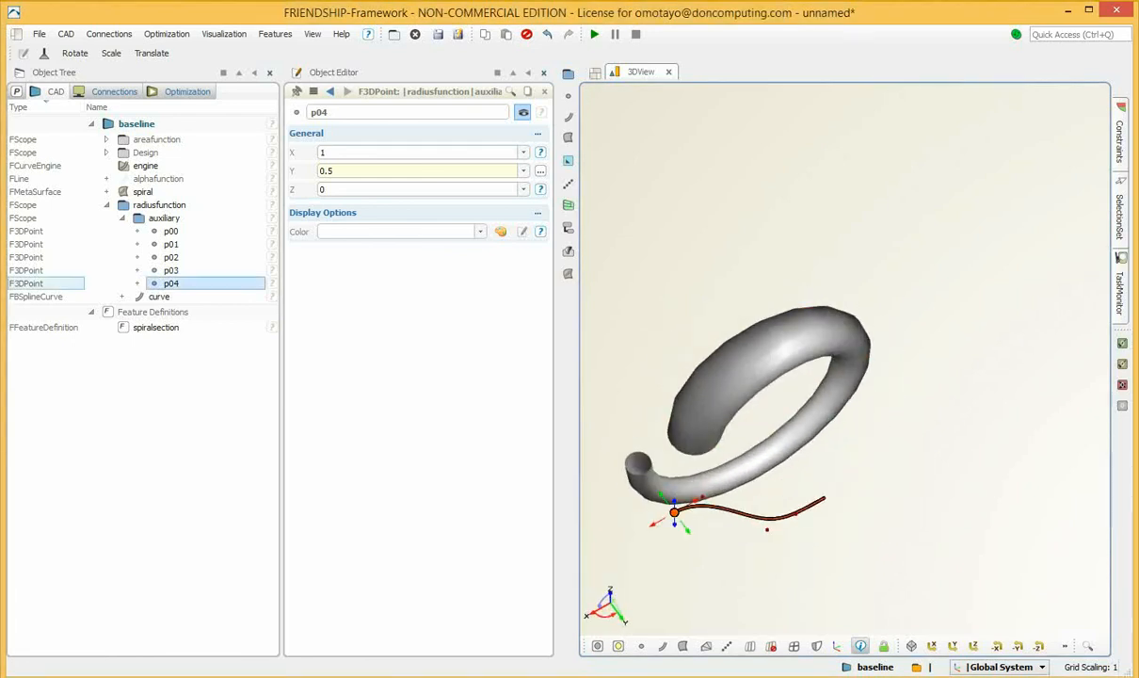
Try shifting the radiusfunction's control point p01 in the 3D view, and undo the changes
left_click(164, 218)
left_click_drag(819, 419, 700, 393)
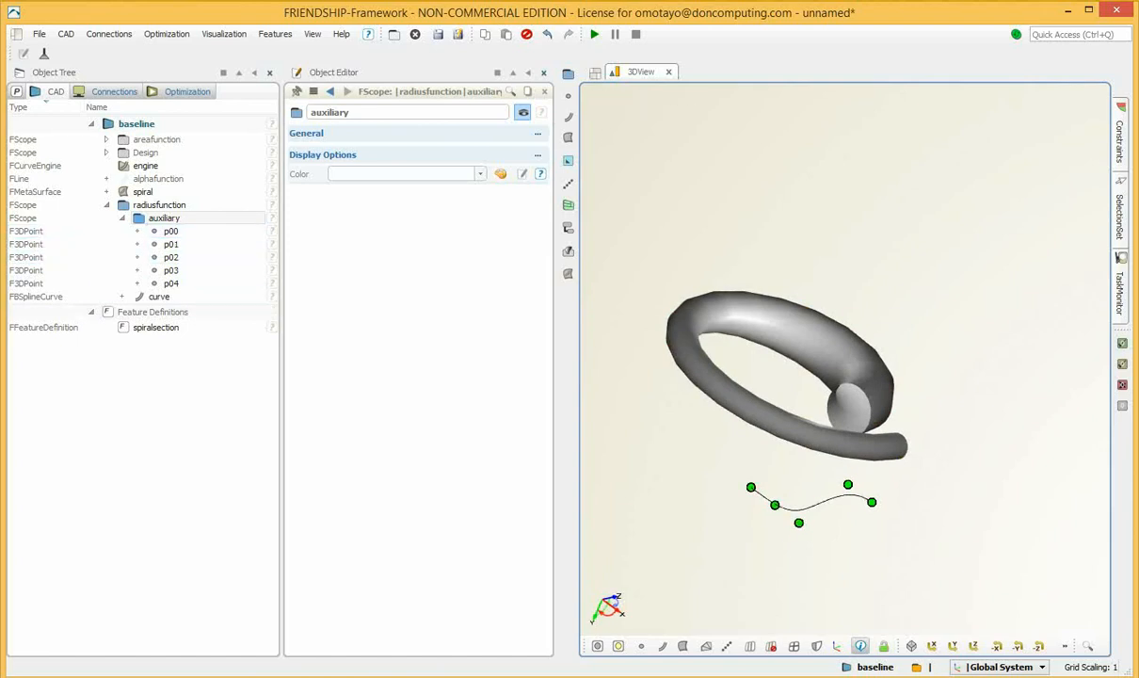
left_click(775, 506)
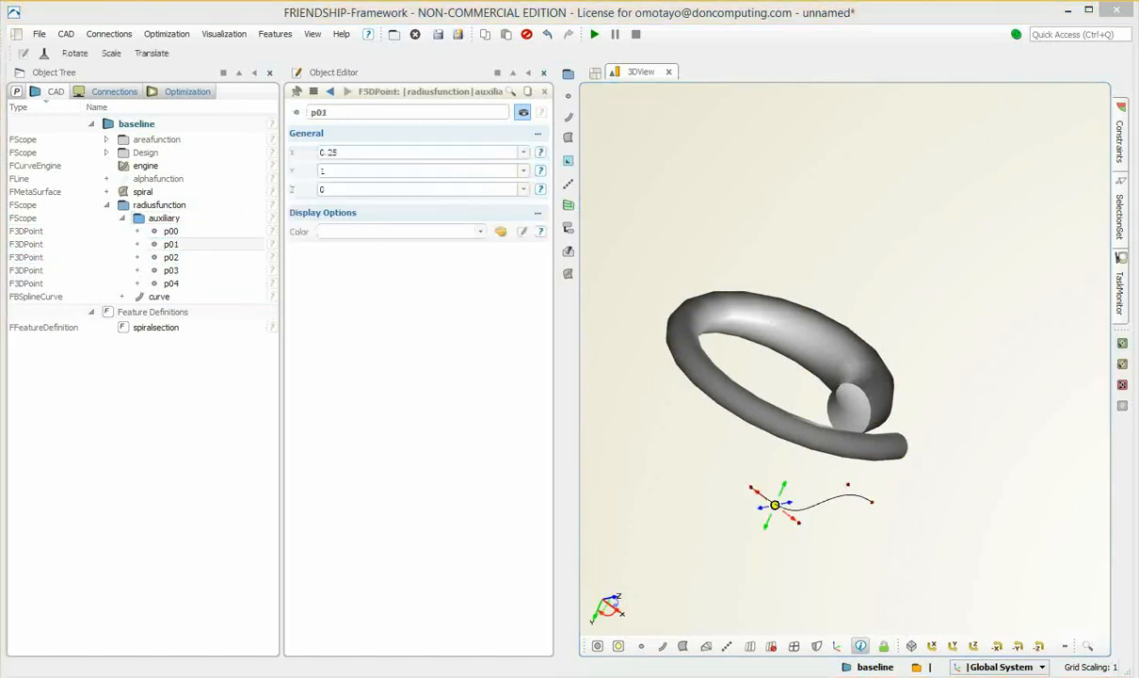
left_click_drag(782, 488, 802, 515)
left_click(799, 522)
key("ctrl+z")
key("ctrl+z")
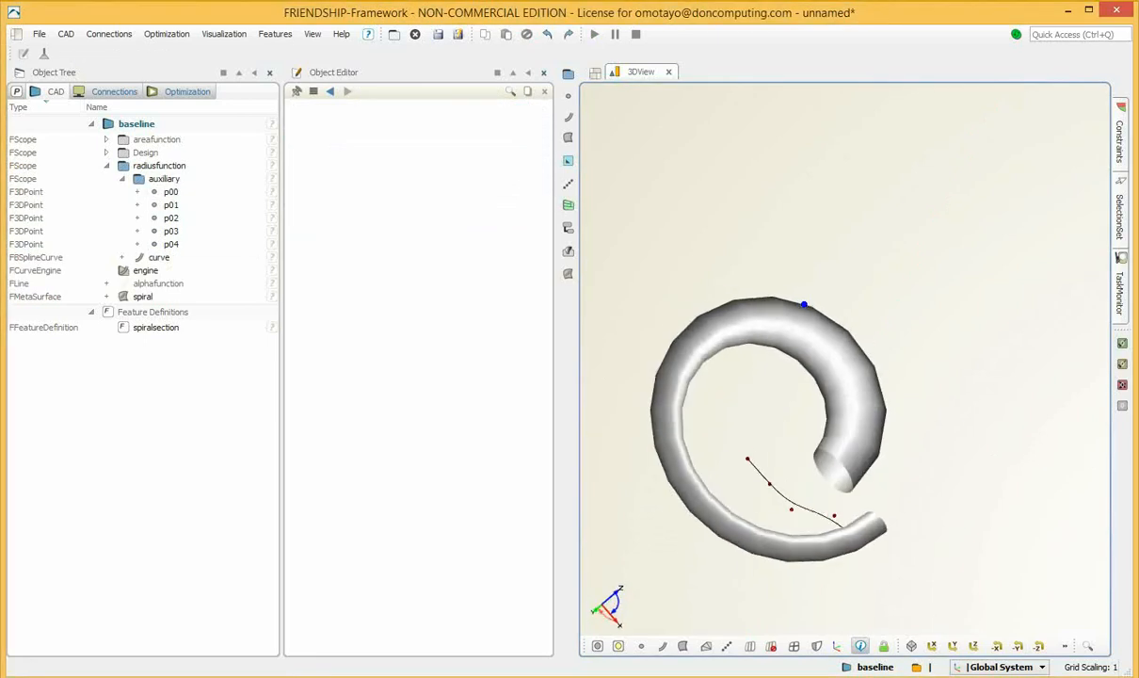